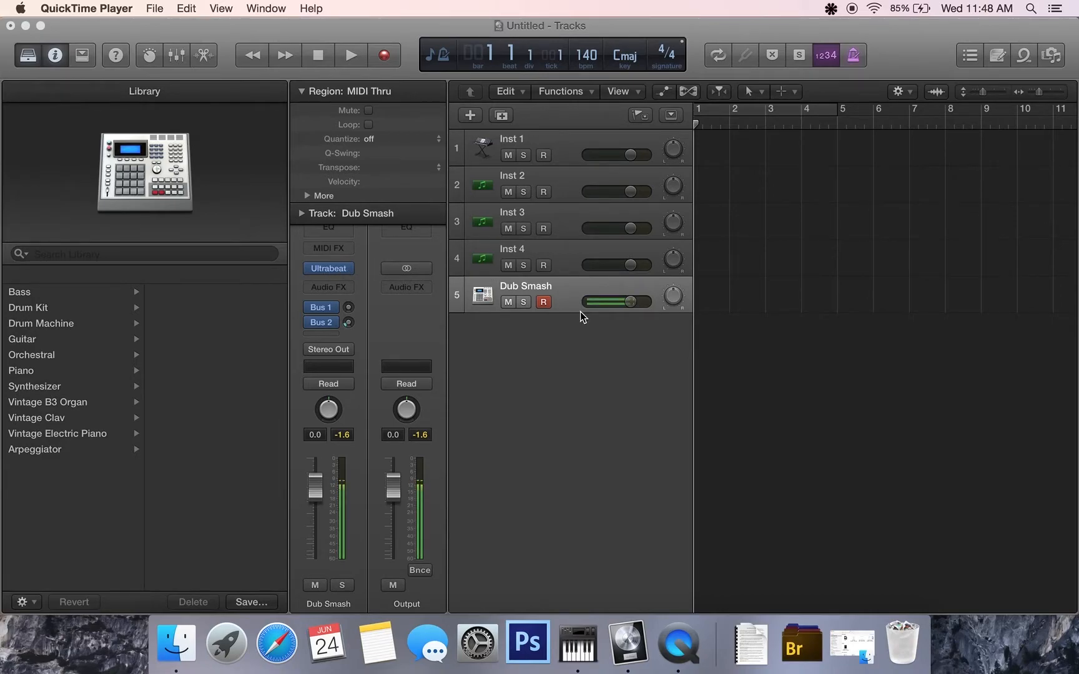
Record a drum performance on the Dub Smash track from bar 1 to the end of bar 16.
{"action": "left_click", "coordinate": [574, 296]}
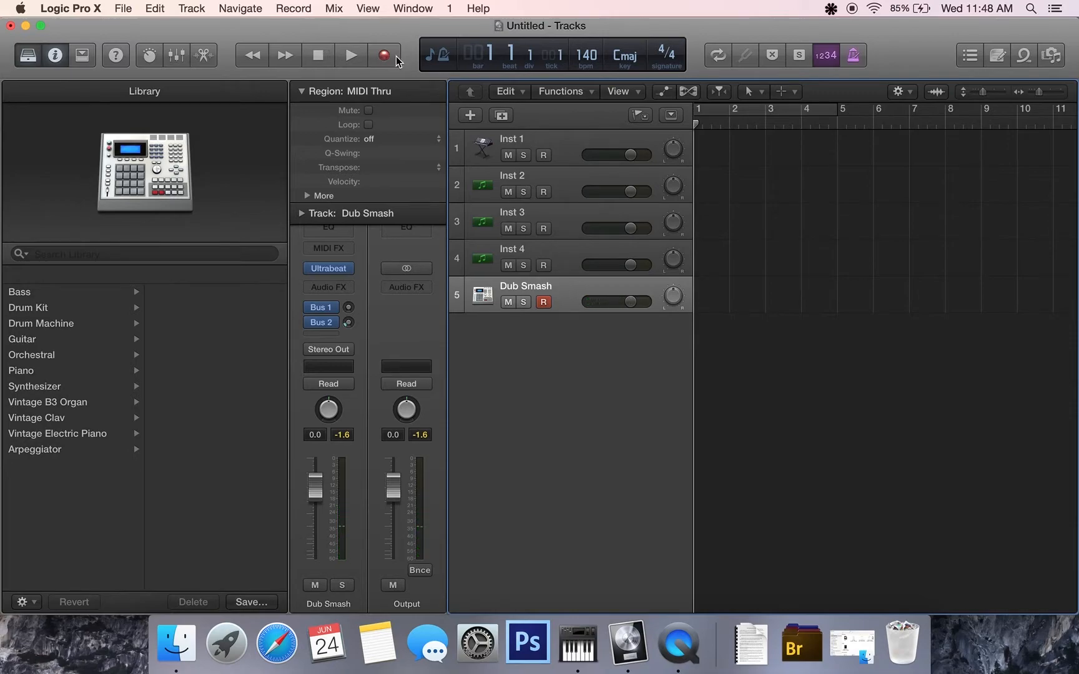
{"action": "right_click", "coordinate": [386, 62]}
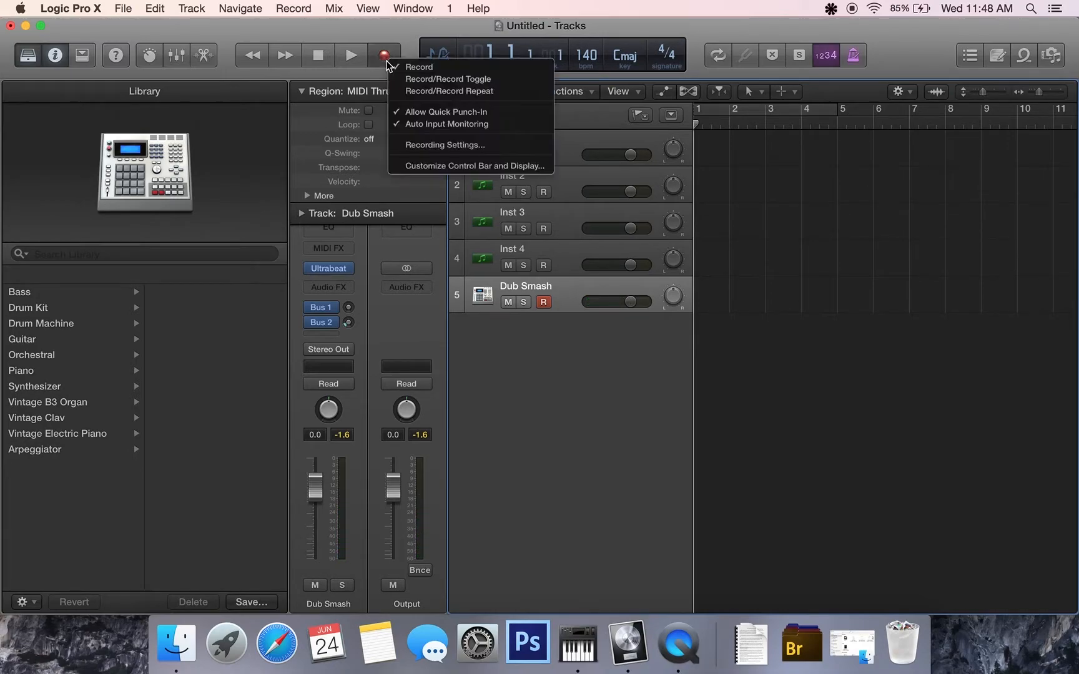
{"action": "right_click", "coordinate": [385, 46]}
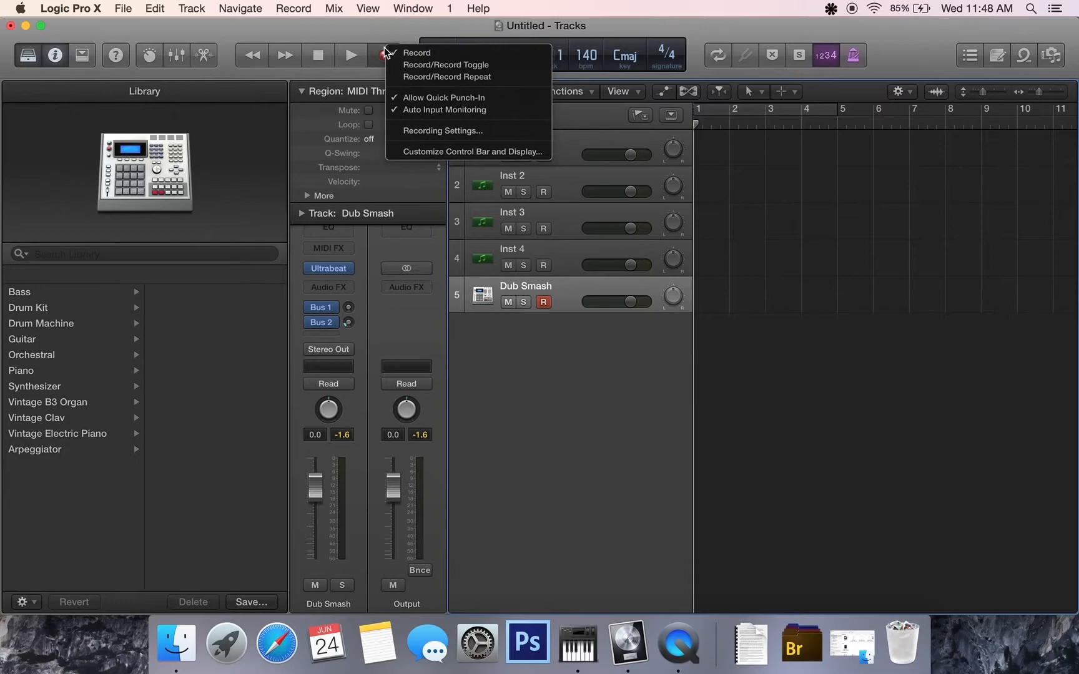
{"action": "left_click", "coordinate": [374, 52]}
{"action": "left_click", "coordinate": [375, 53]}
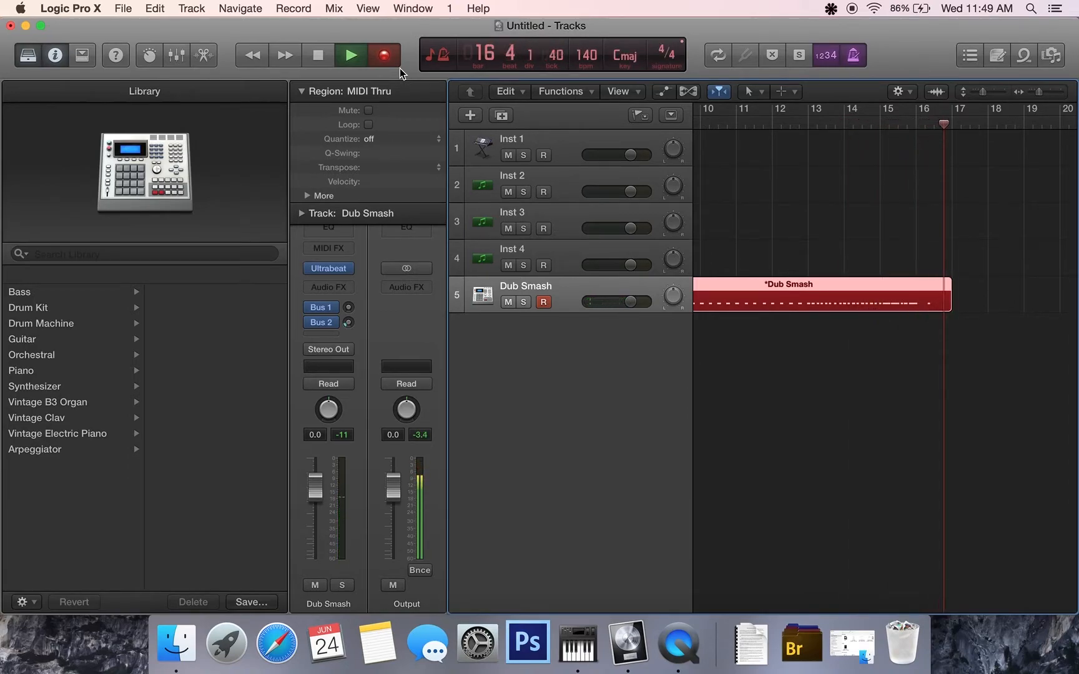
{"action": "key", "text": "space"}
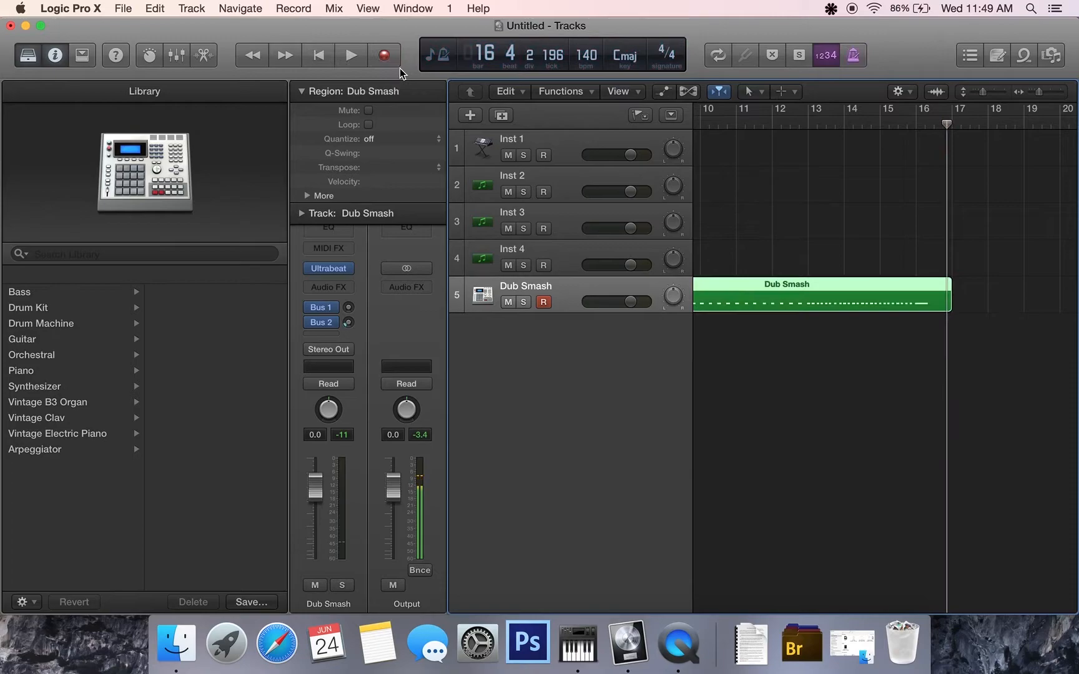
Quantize all notes of the recorded Dub Smash region to 1/16 notes.
{"action": "double_click", "coordinate": [775, 289]}
{"action": "key", "text": "super+a"}
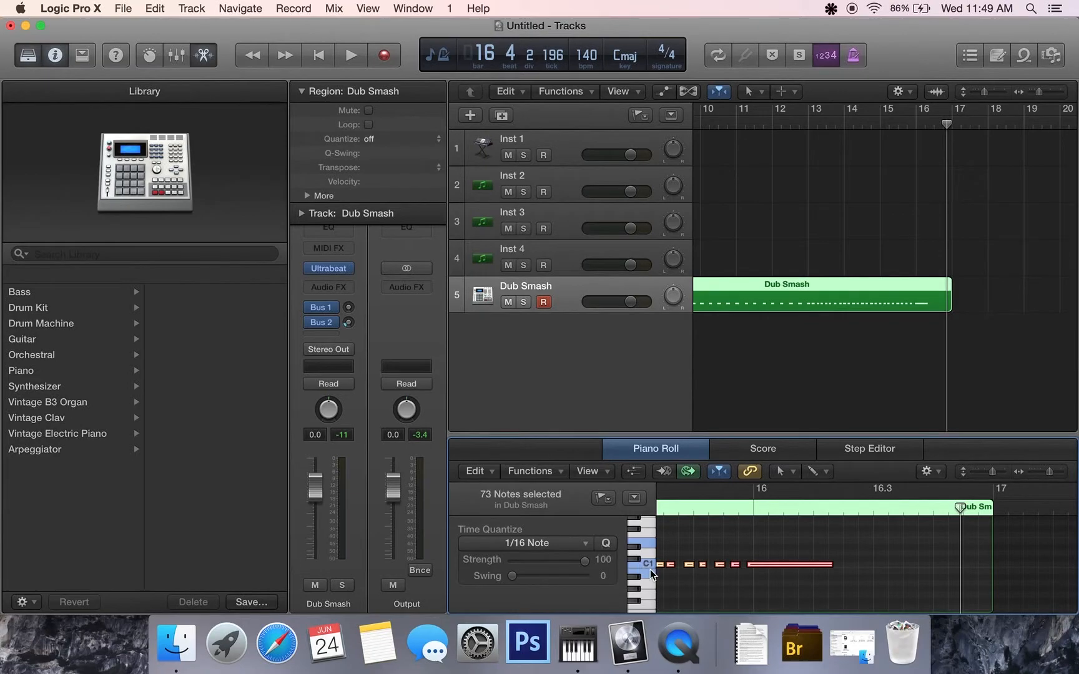
{"action": "left_click", "coordinate": [605, 544]}
Review the quantized notes and play the Dub Smash region from bar 3 beat 3 to its end.
{"action": "scroll", "coordinate": [665, 573], "scroll_direction": "left", "scroll_amount": 10}
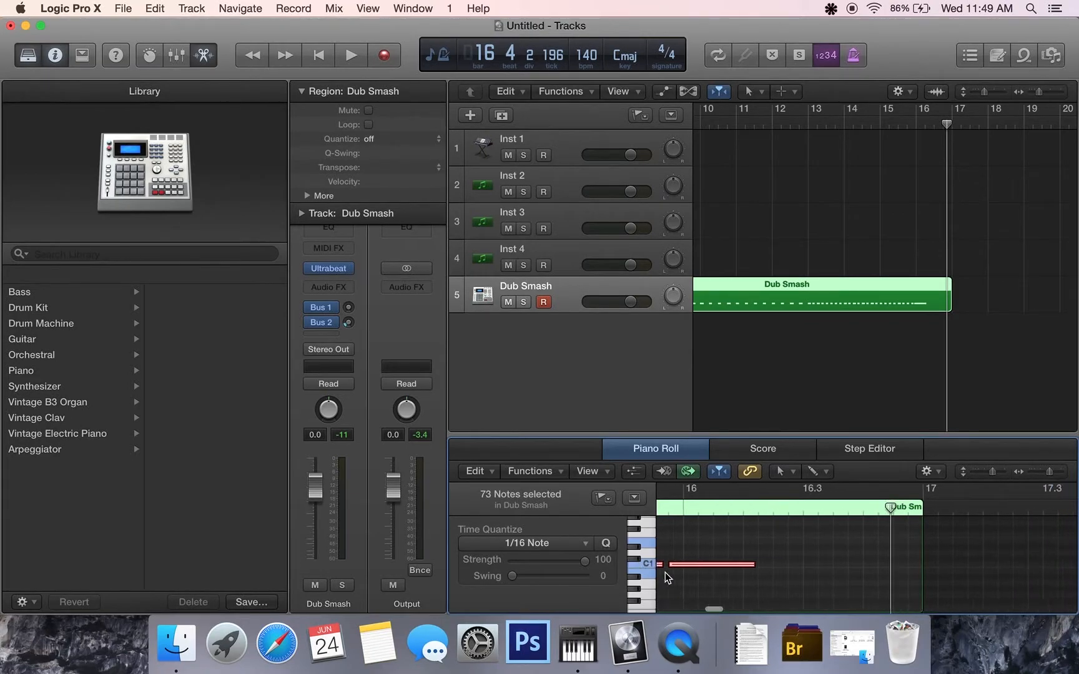
{"action": "scroll", "coordinate": [665, 573], "scroll_direction": "left", "scroll_amount": 15}
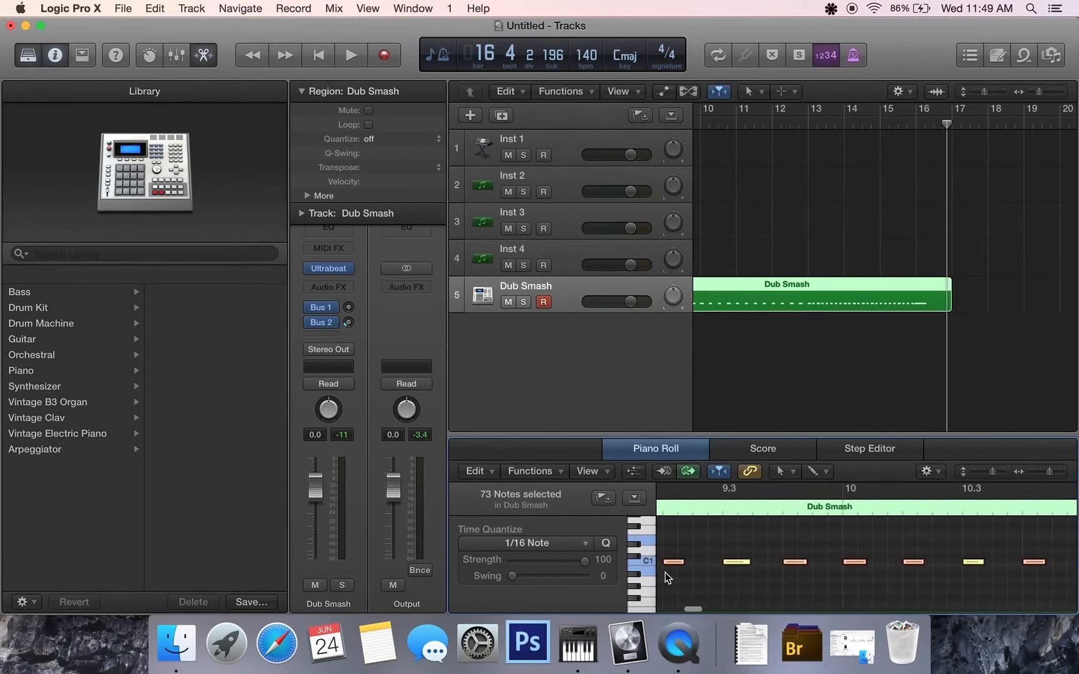
{"action": "scroll", "coordinate": [716, 121], "scroll_direction": "left", "scroll_amount": 10}
{"action": "left_click", "coordinate": [792, 128]}
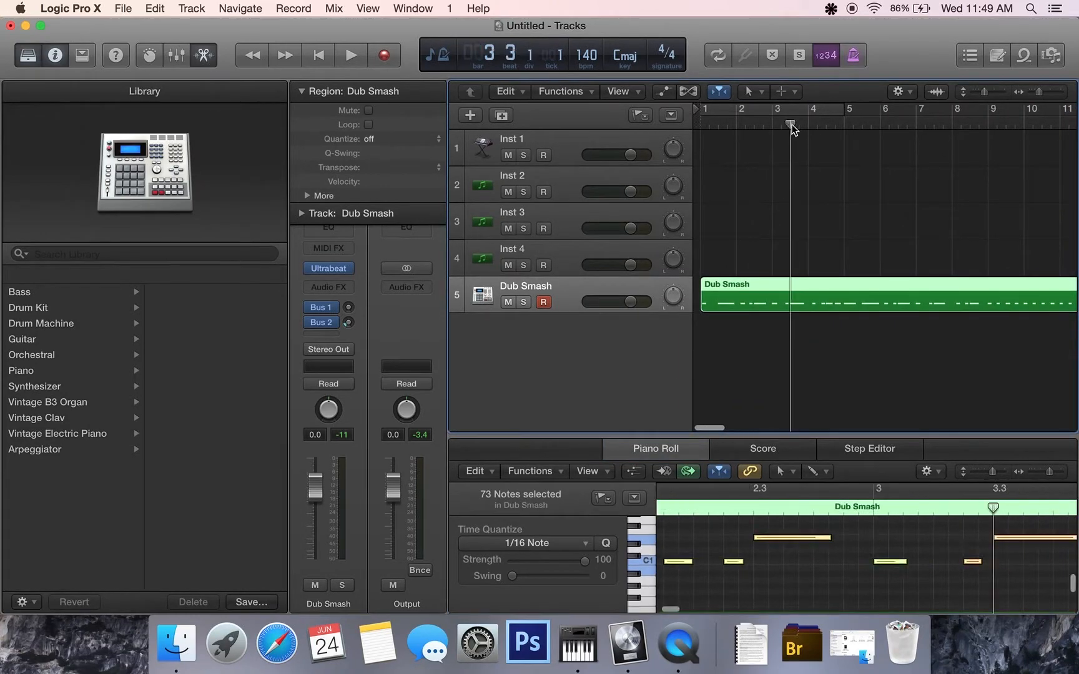
{"action": "key", "text": "space"}
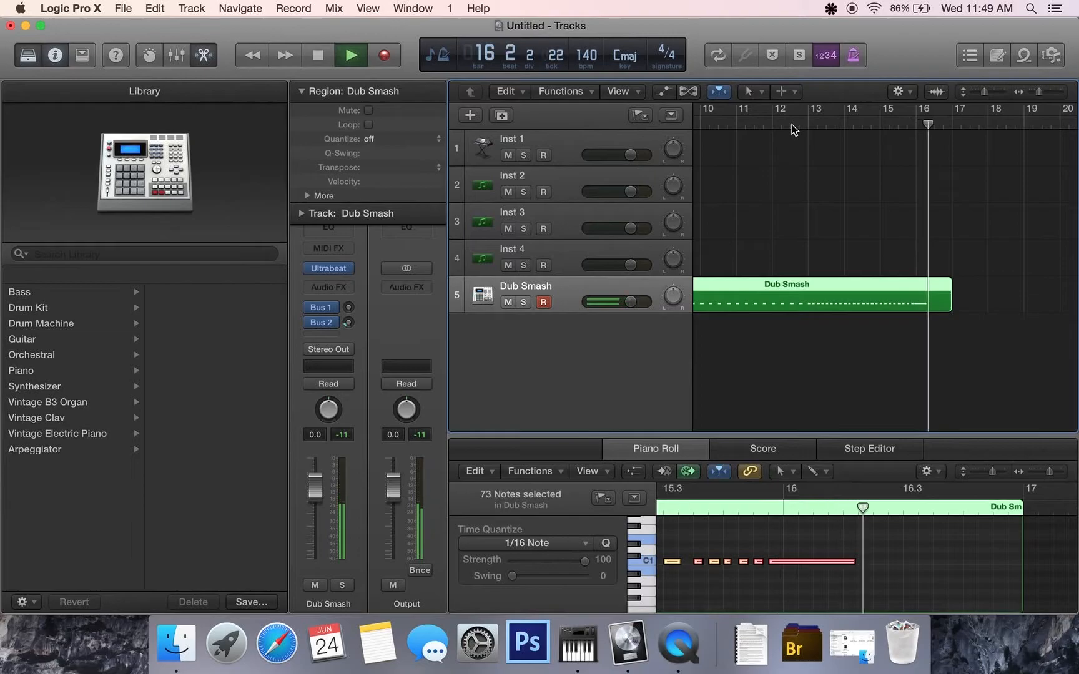
{"action": "key", "text": "space"}
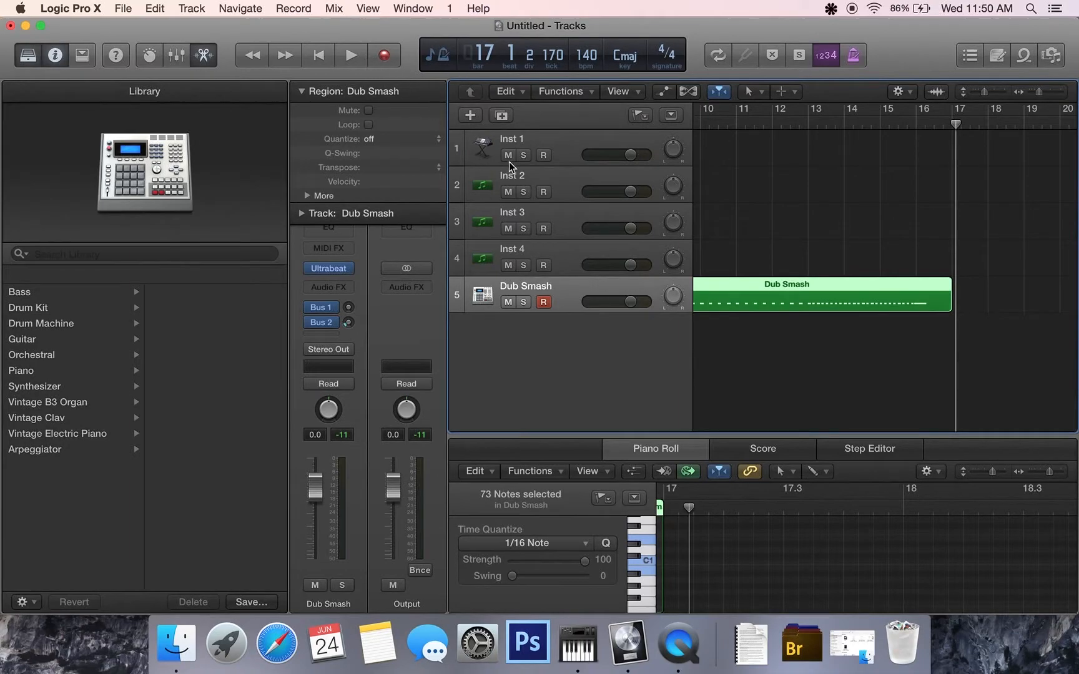
Add a duplicate of the Dub Smash track and record a final hit on it at the end of bar 16.
{"action": "left_click", "coordinate": [504, 116]}
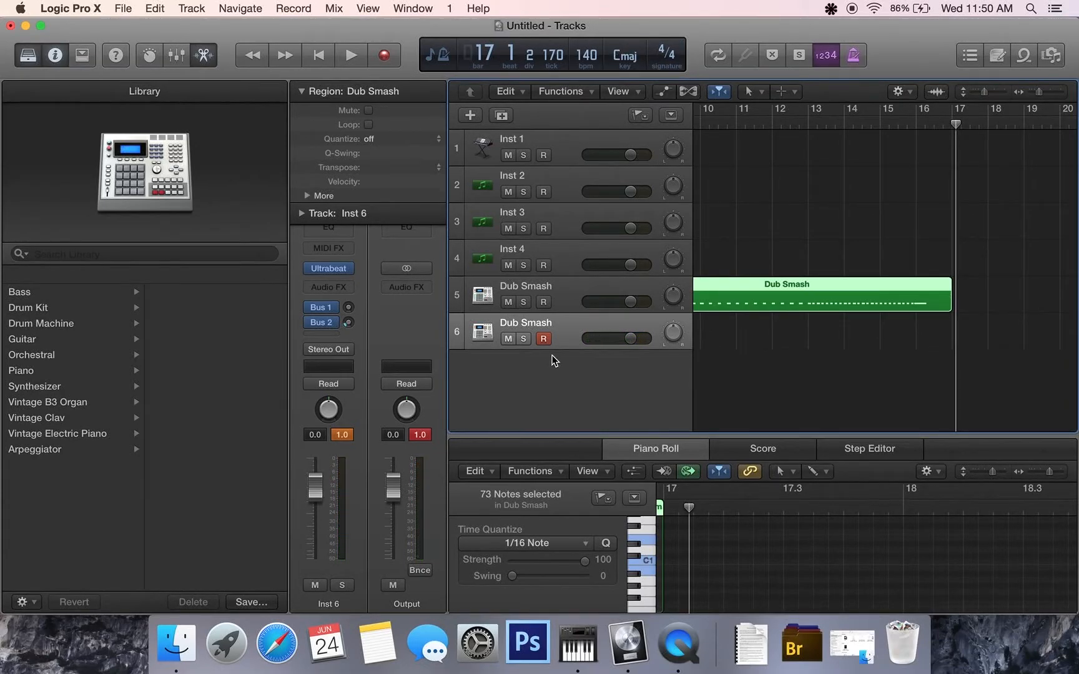
{"action": "left_click", "coordinate": [899, 124]}
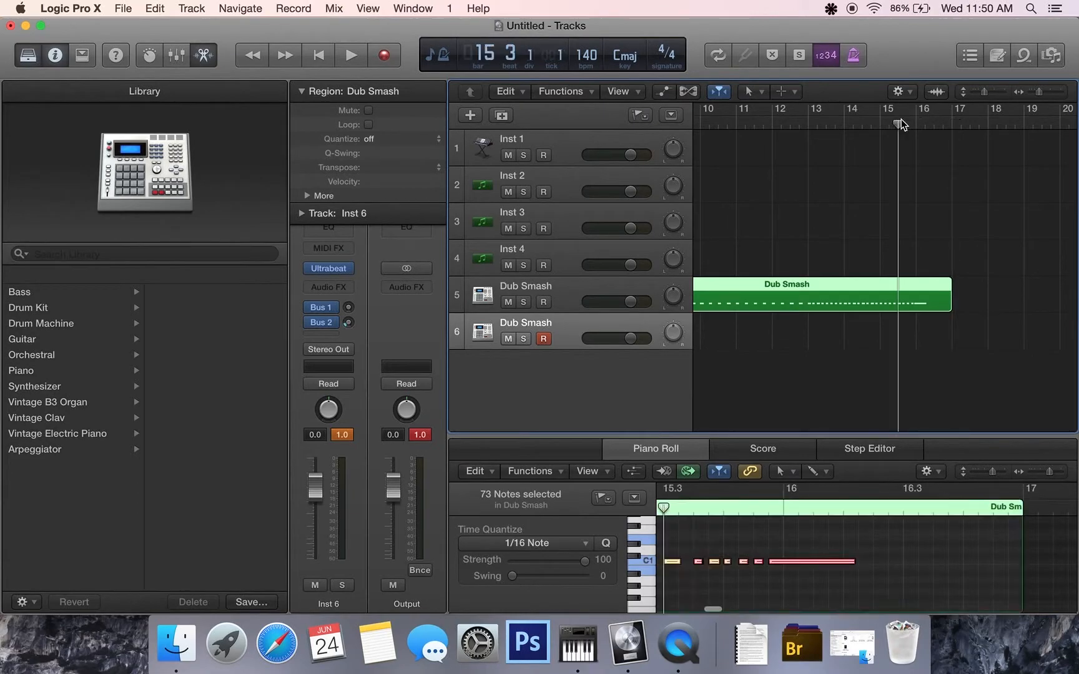
{"action": "left_click", "coordinate": [882, 124]}
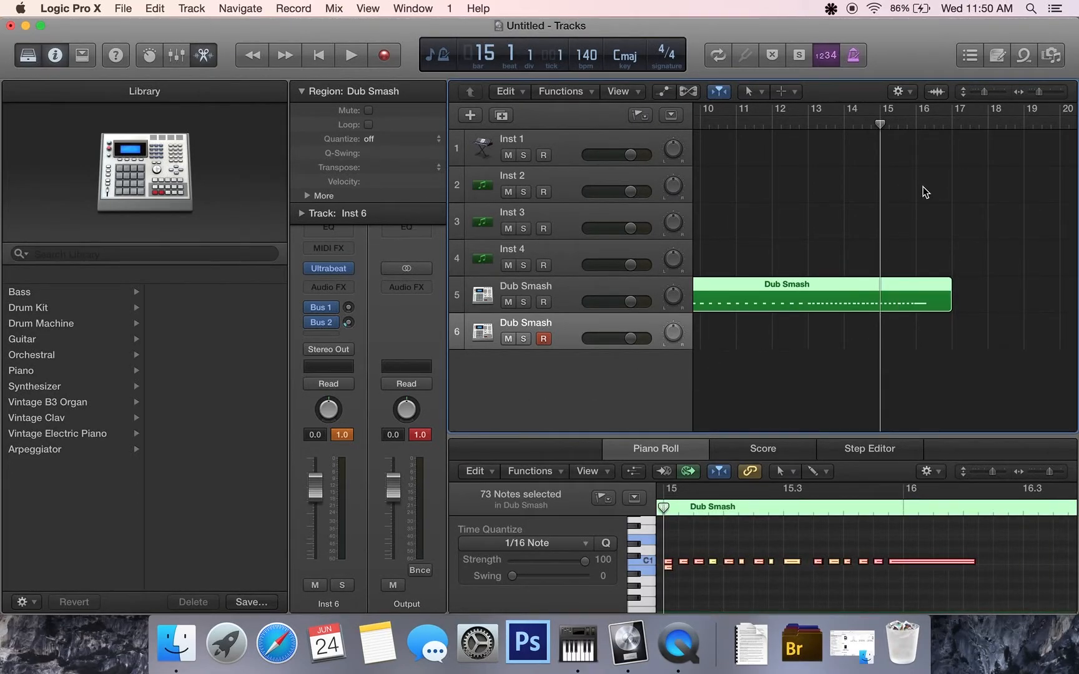
{"action": "left_click_drag", "start_coordinate": [917, 123], "coordinate": [945, 125]}
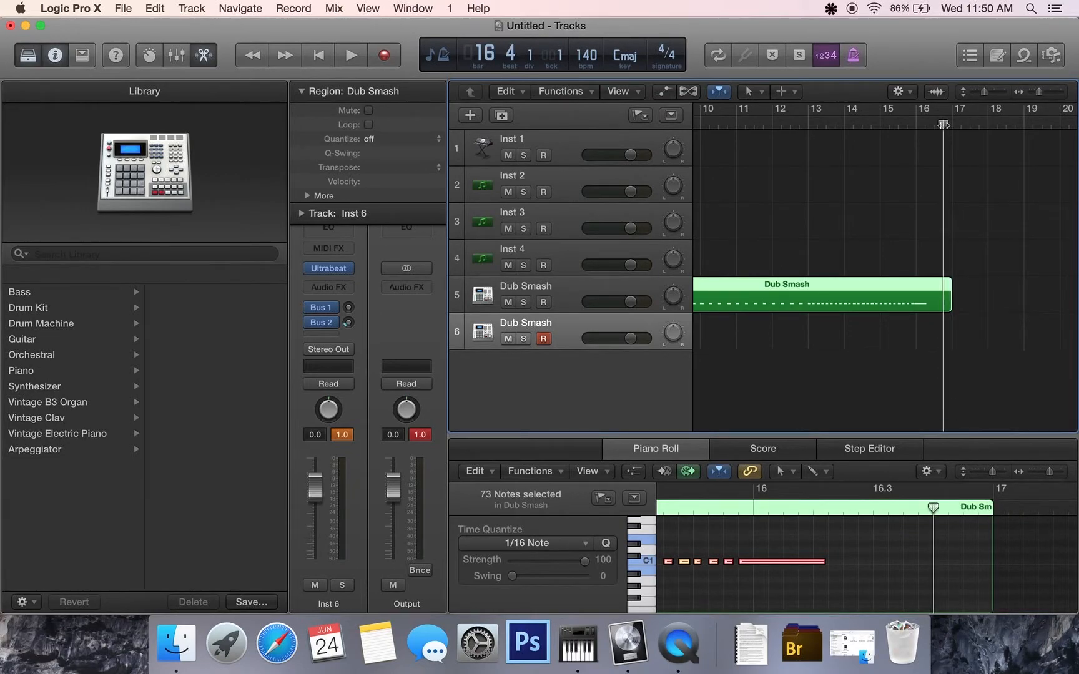
{"action": "left_click_drag", "start_coordinate": [943, 125], "coordinate": [924, 125]}
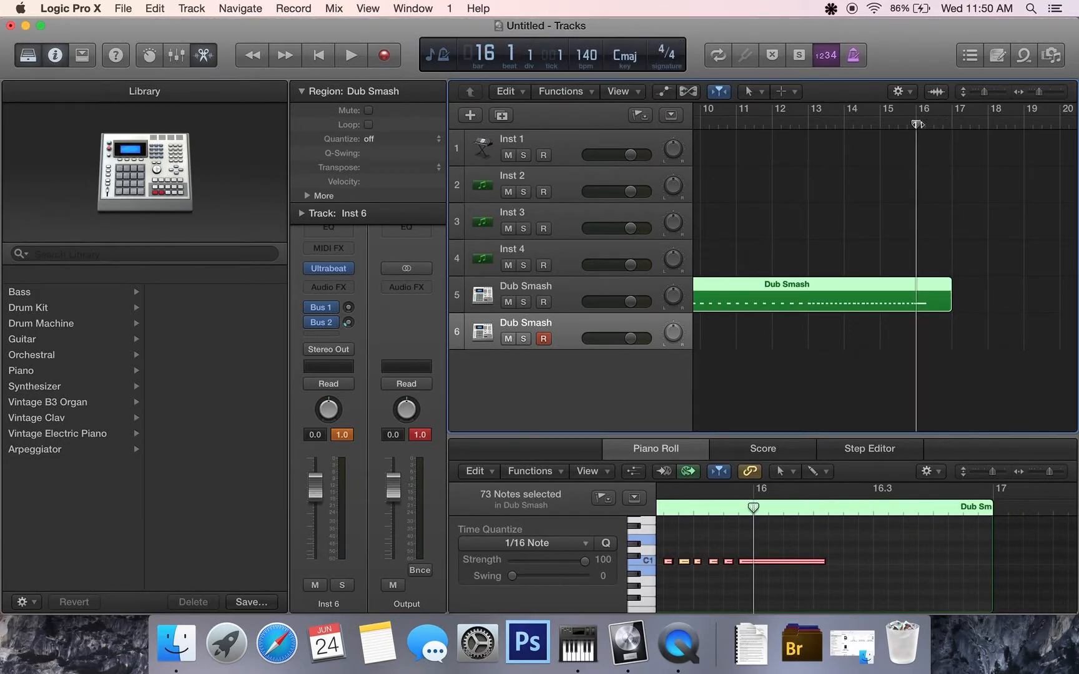
{"action": "left_click", "coordinate": [384, 60]}
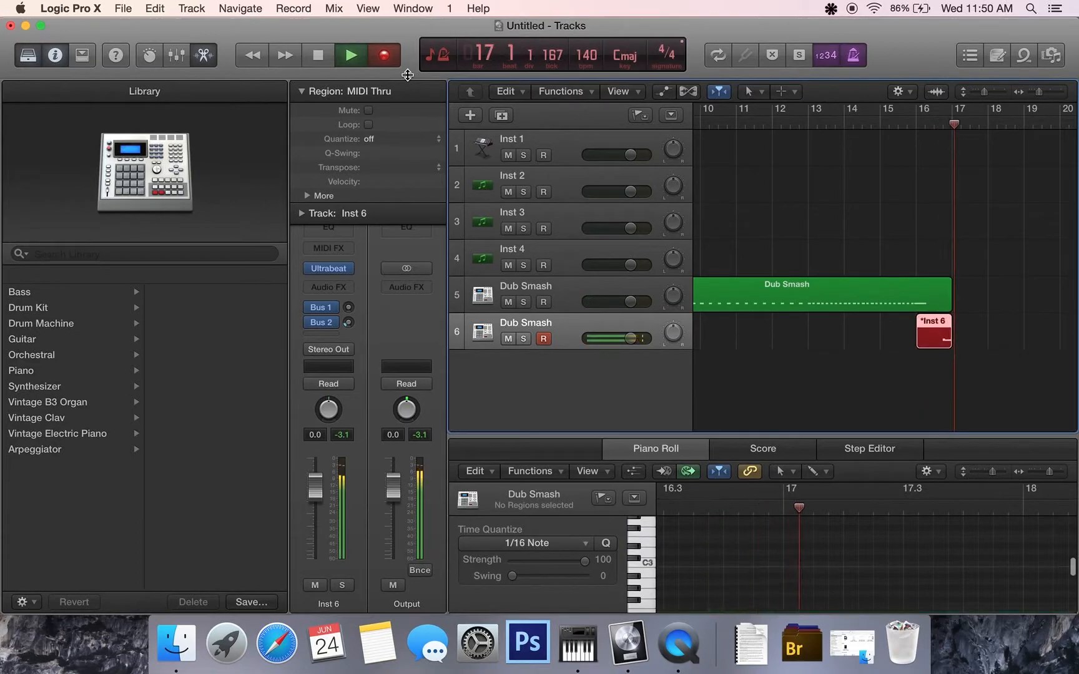
{"action": "key", "text": "space"}
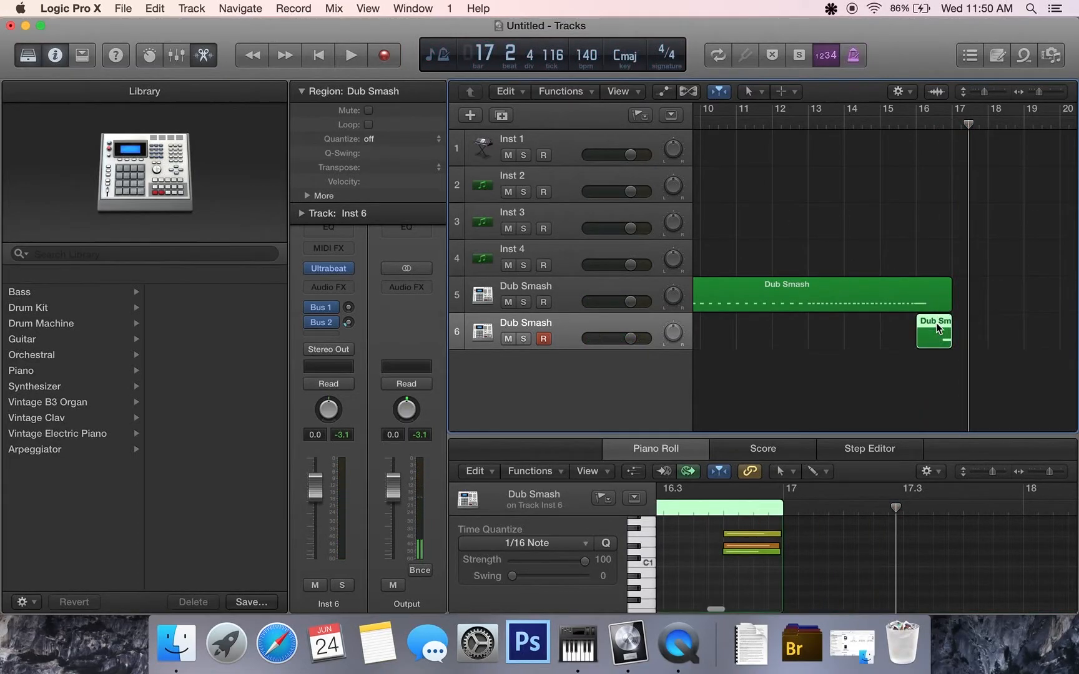
{"action": "key", "text": "e"}
{"action": "key", "text": "e"}
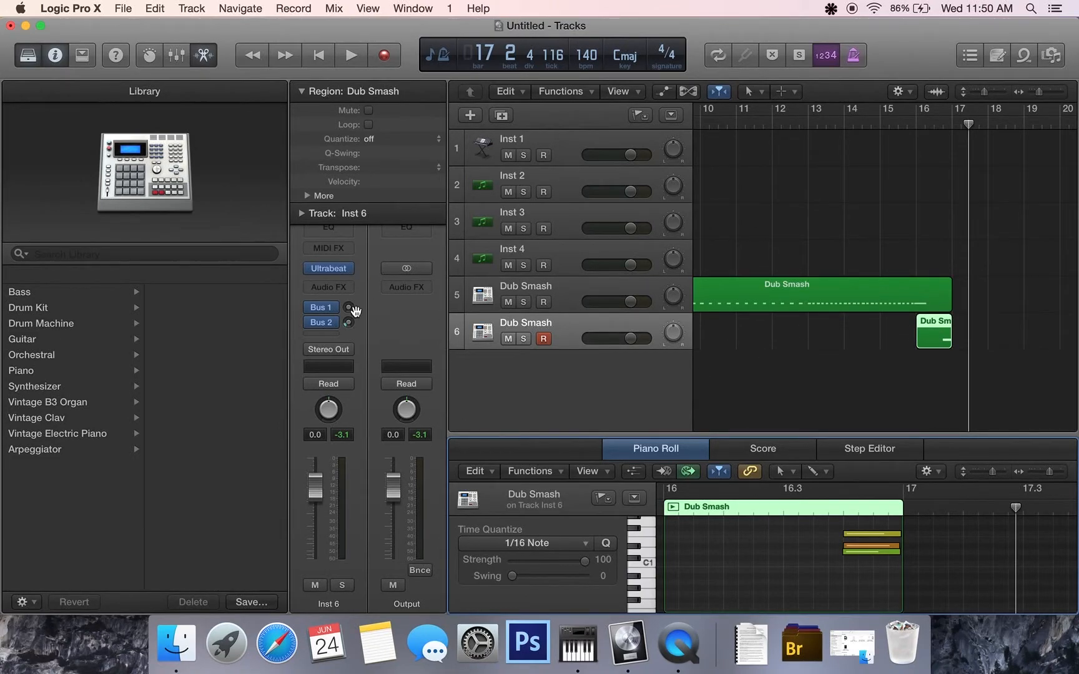
Insert a Stereo Delay audio effect on the duplicated Dub Smash track and move its window aside.
{"action": "left_click", "coordinate": [329, 287]}
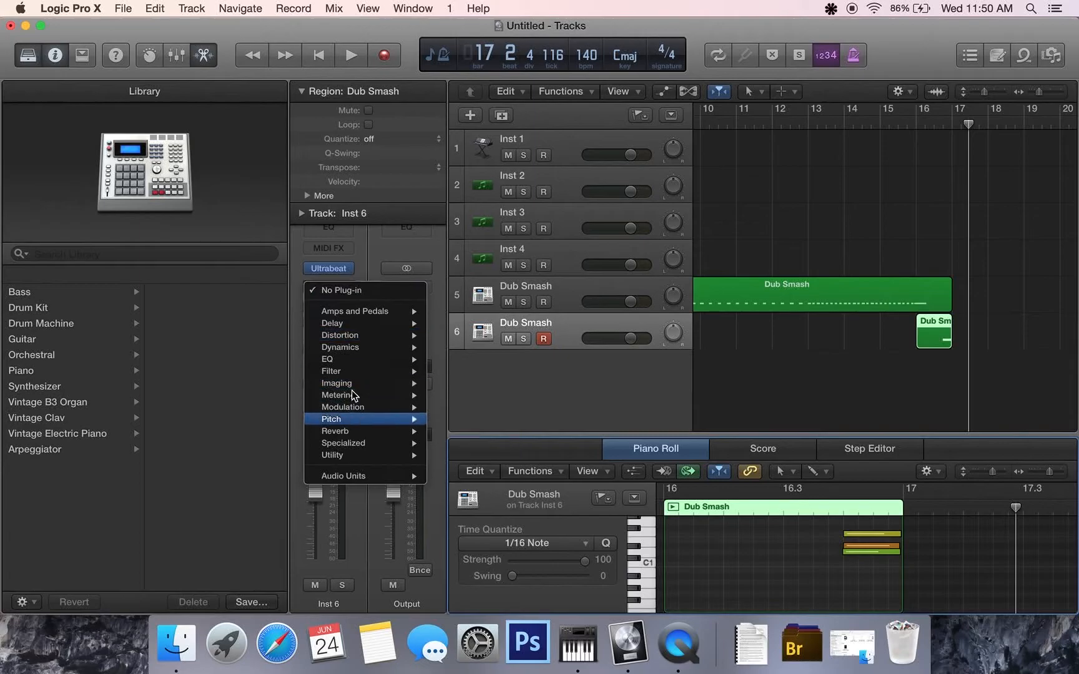
{"action": "mouse_move", "coordinate": [349, 324]}
{"action": "mouse_move", "coordinate": [476, 353]}
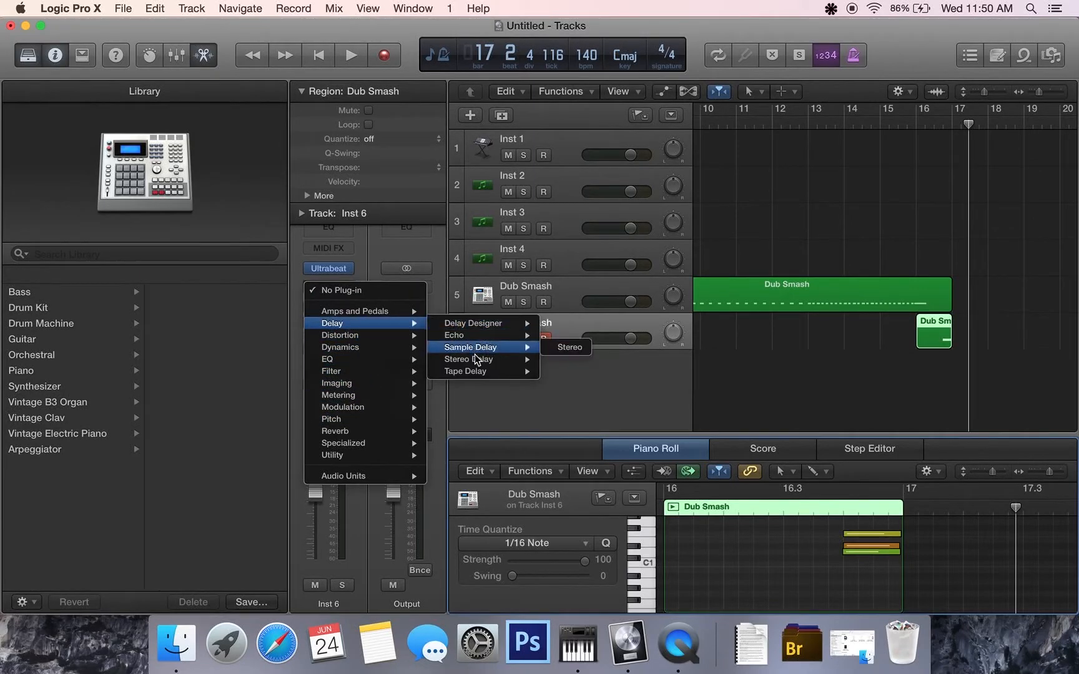
{"action": "left_click", "coordinate": [543, 361]}
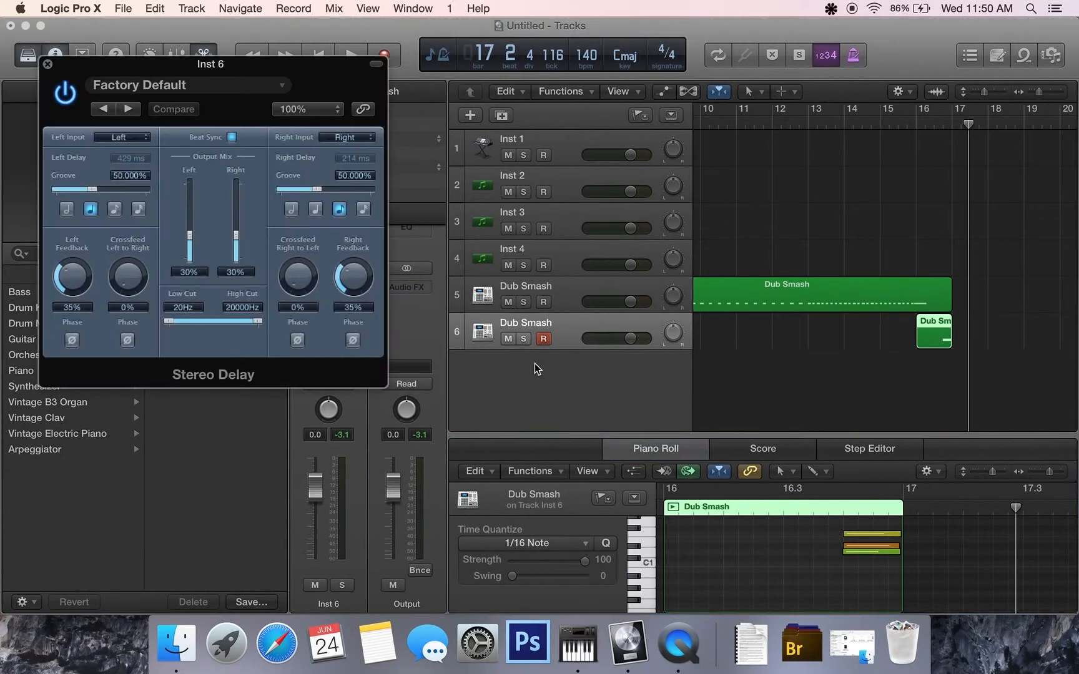
{"action": "left_click_drag", "start_coordinate": [219, 62], "coordinate": [239, 140]}
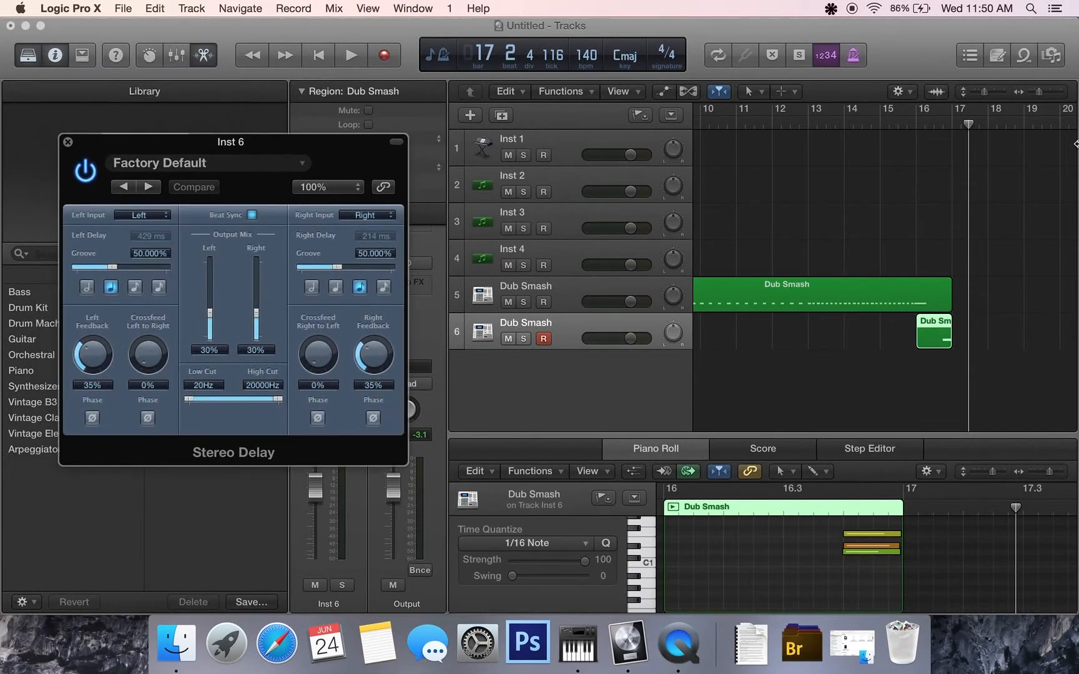
Audition the delayed hit and lower the Stereo Delay's output mix to 19% left and 18% right.
{"action": "left_click", "coordinate": [936, 125]}
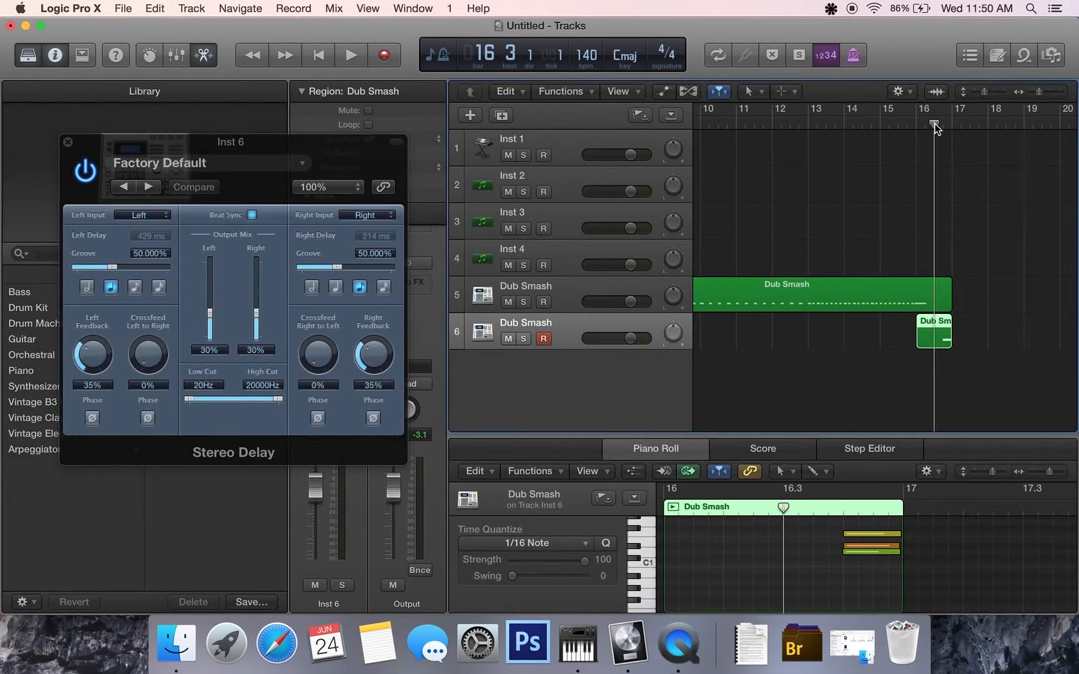
{"action": "key", "text": "space"}
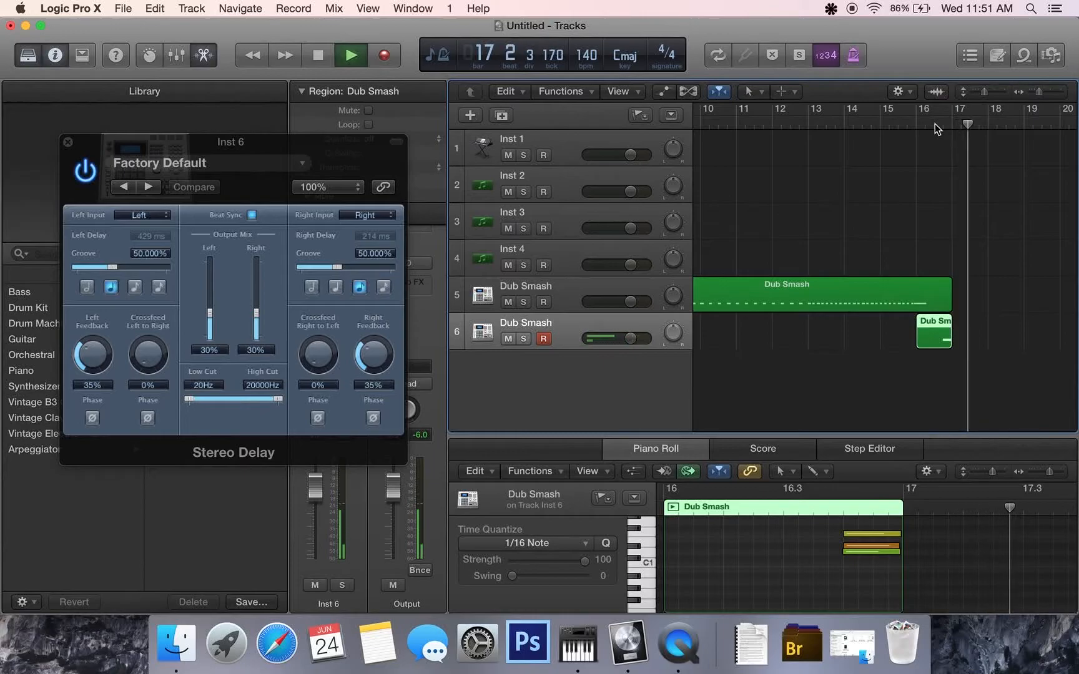
{"action": "key", "text": "space"}
{"action": "left_click_drag", "start_coordinate": [256, 312], "coordinate": [211, 320]}
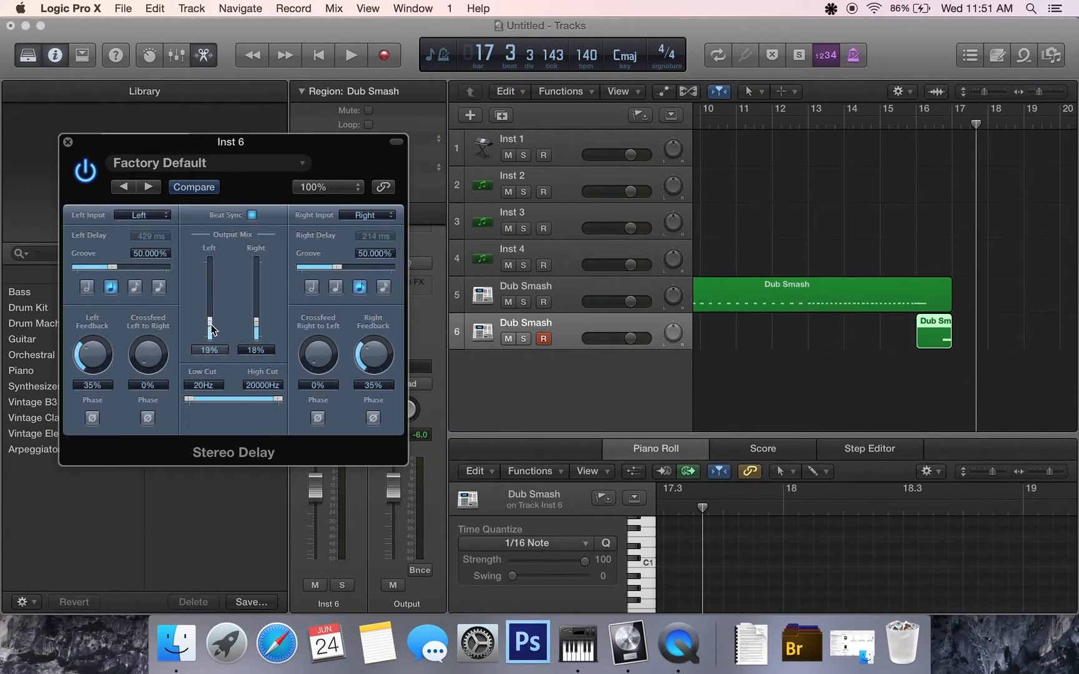
{"action": "left_click", "coordinate": [68, 141]}
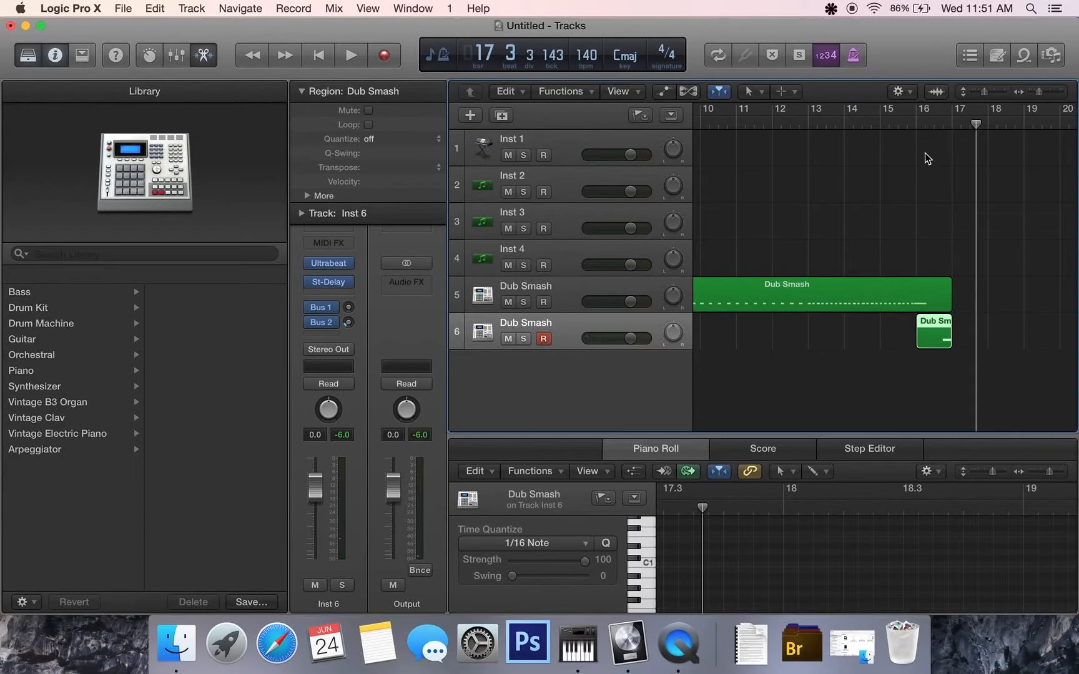
Play back the hit and draw a C1 note below its existing notes, extended to the region's end.
{"action": "double_click", "coordinate": [935, 120]}
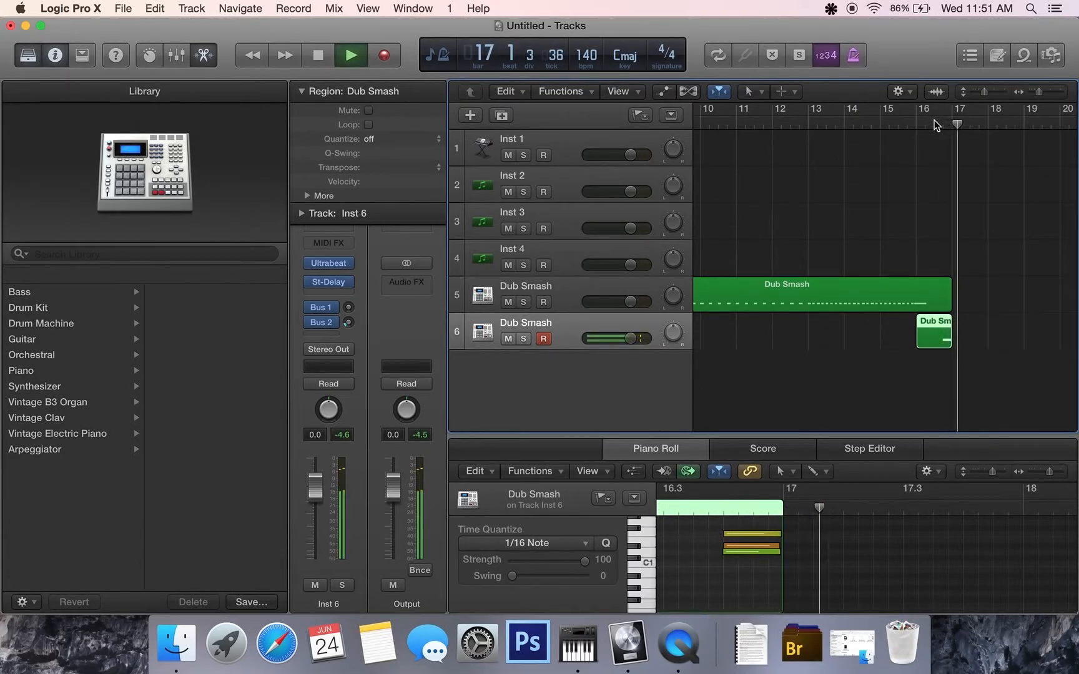
{"action": "key", "text": "space"}
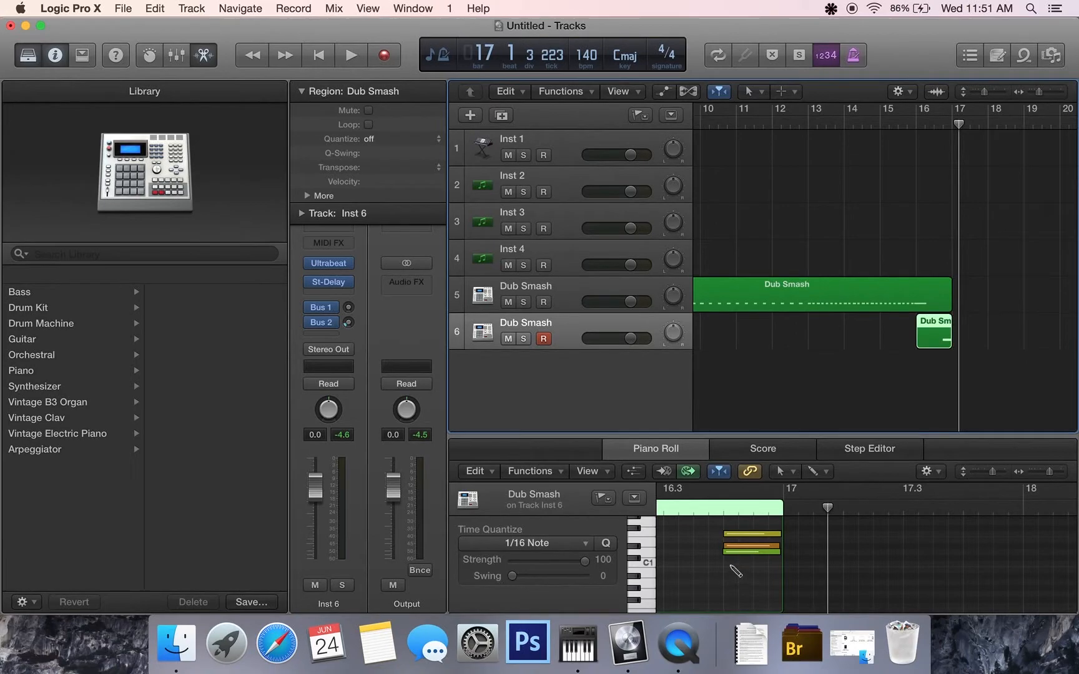
{"action": "left_click", "coordinate": [732, 565]}
{"action": "left_click_drag", "start_coordinate": [749, 564], "coordinate": [782, 567]}
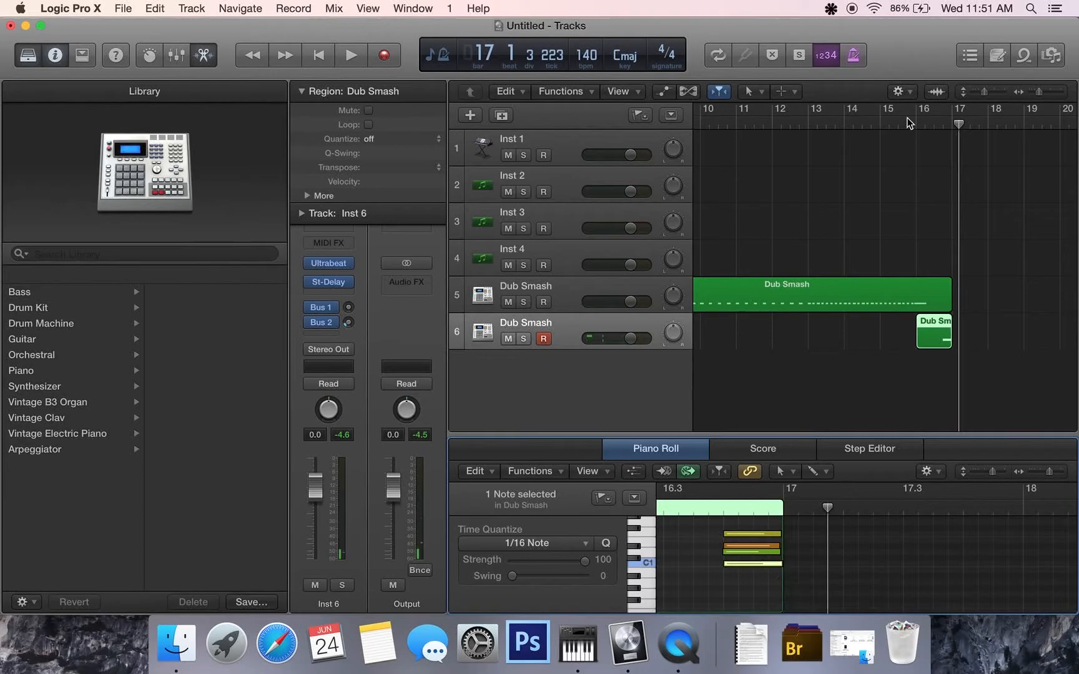
Insert a Compressor on the duplicated track, set its gain to -0.5 dB, and play back from bar 16.
{"action": "left_click", "coordinate": [916, 122]}
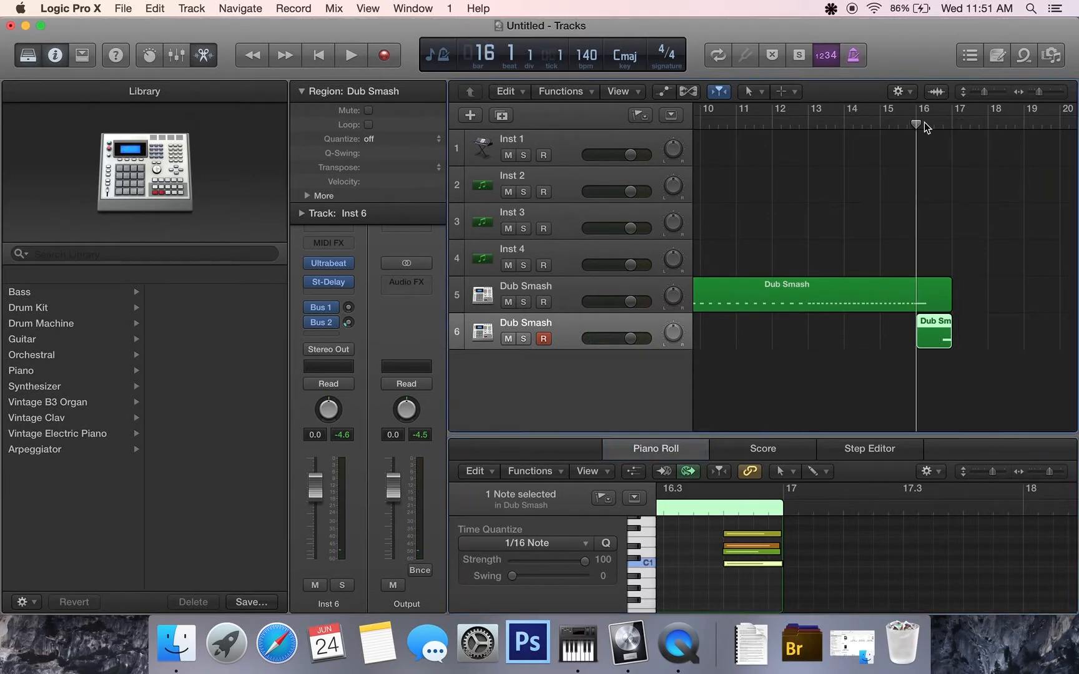
{"action": "left_click", "coordinate": [337, 290]}
{"action": "mouse_move", "coordinate": [342, 355]}
{"action": "mouse_move", "coordinate": [462, 368]}
{"action": "left_click", "coordinate": [574, 371]}
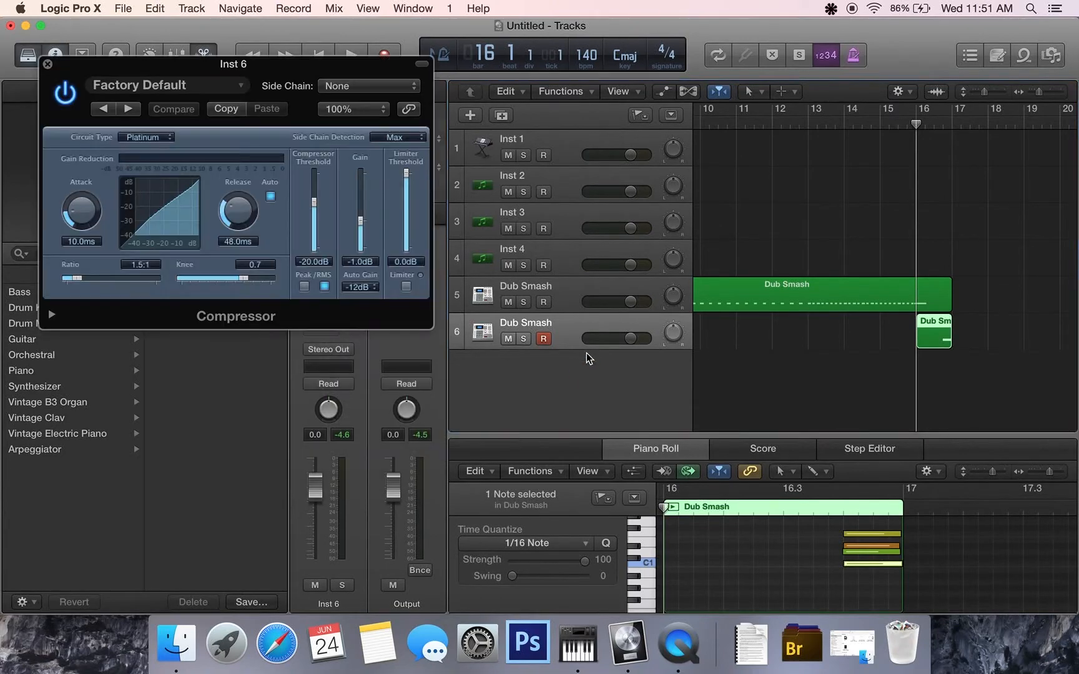
{"action": "left_click_drag", "start_coordinate": [358, 247], "coordinate": [362, 223]}
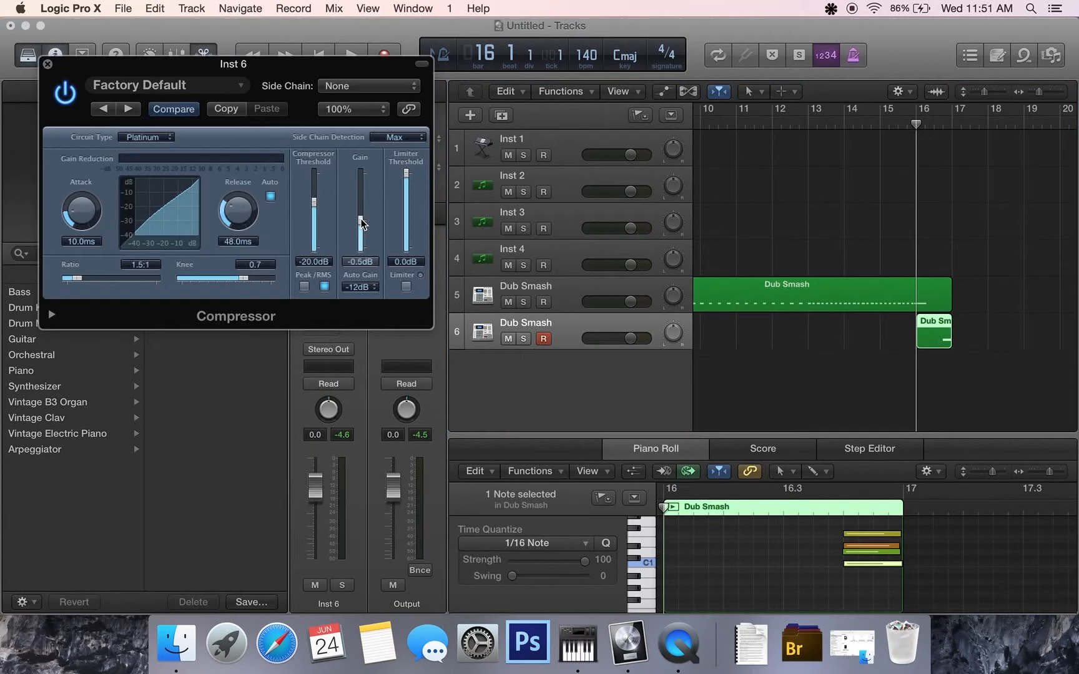
{"action": "key", "text": "space"}
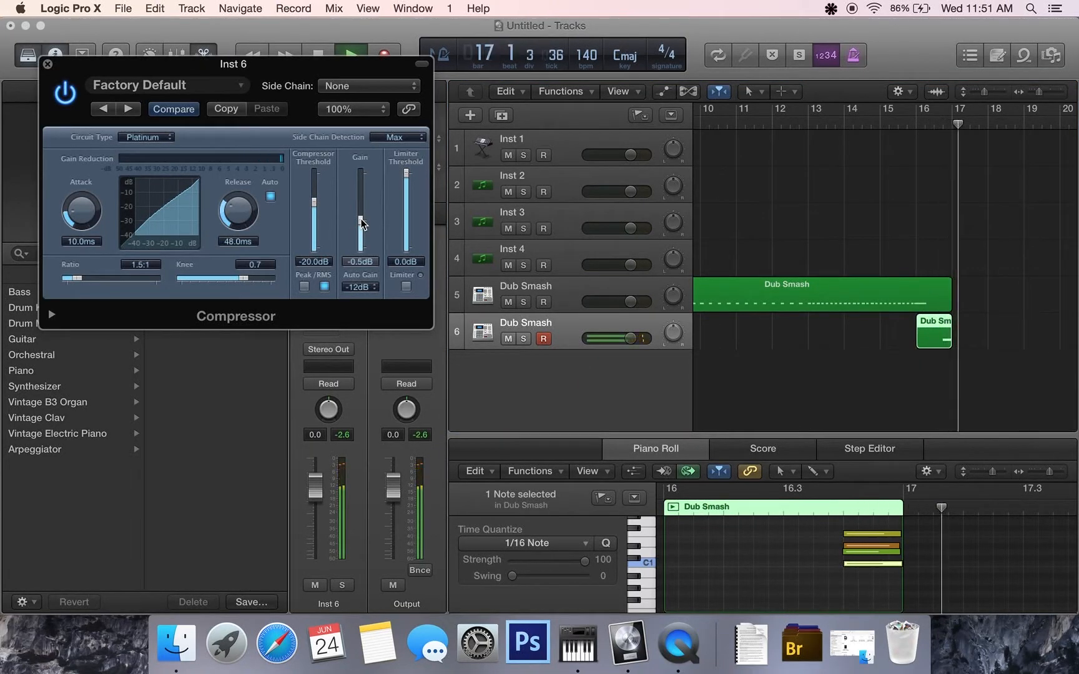
{"action": "key", "text": "space"}
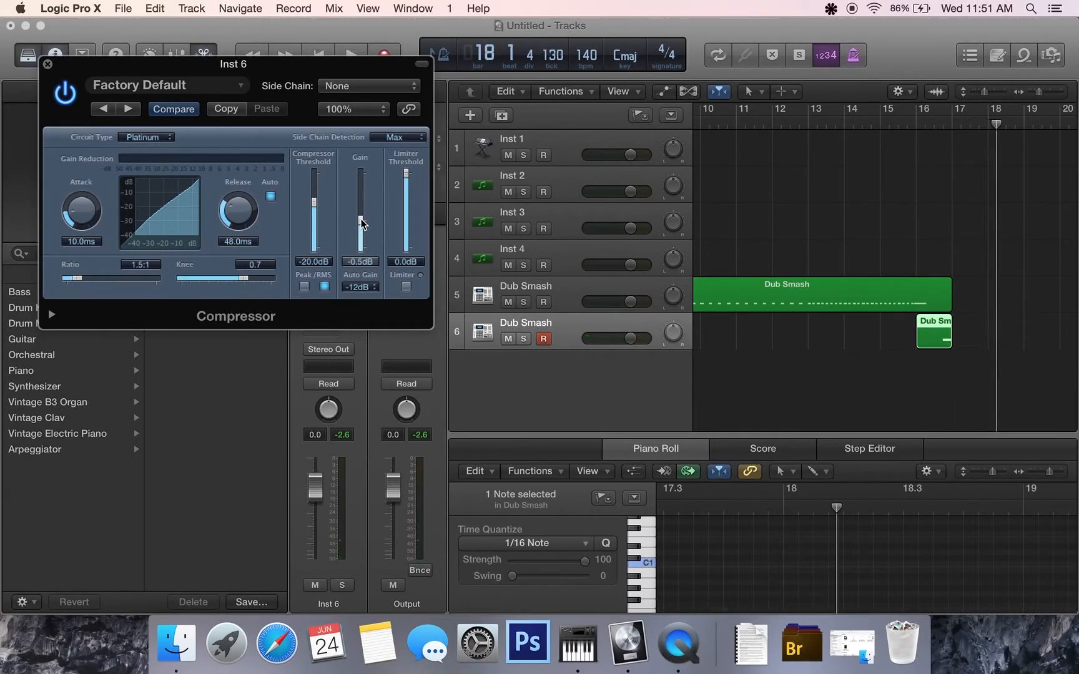
Play back the ending from before bar 16 to hear the compressed hit, and close the Compressor window.
{"action": "left_click", "coordinate": [864, 134]}
{"action": "left_click", "coordinate": [871, 125]}
{"action": "key", "text": "space"}
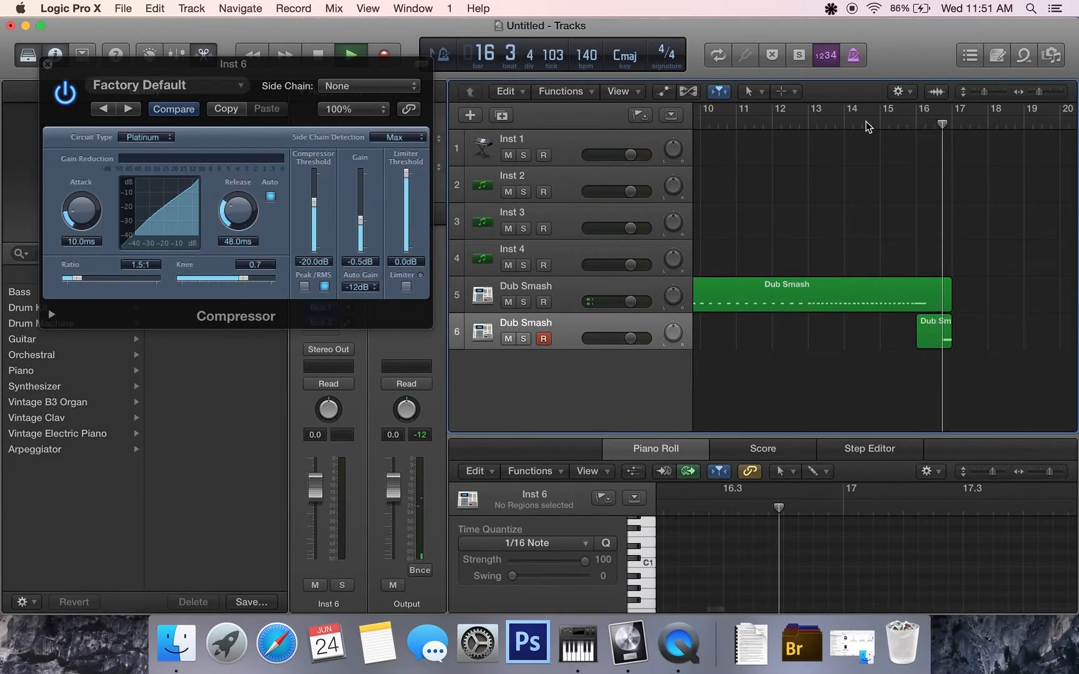
{"action": "key", "text": "space"}
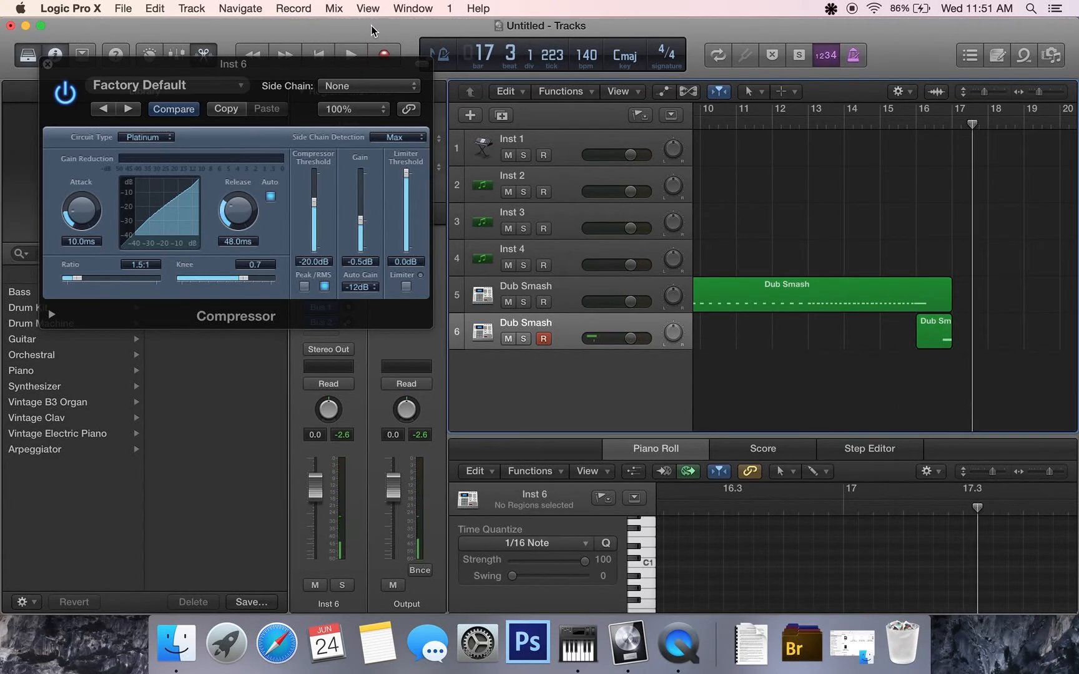
{"action": "left_click", "coordinate": [48, 63]}
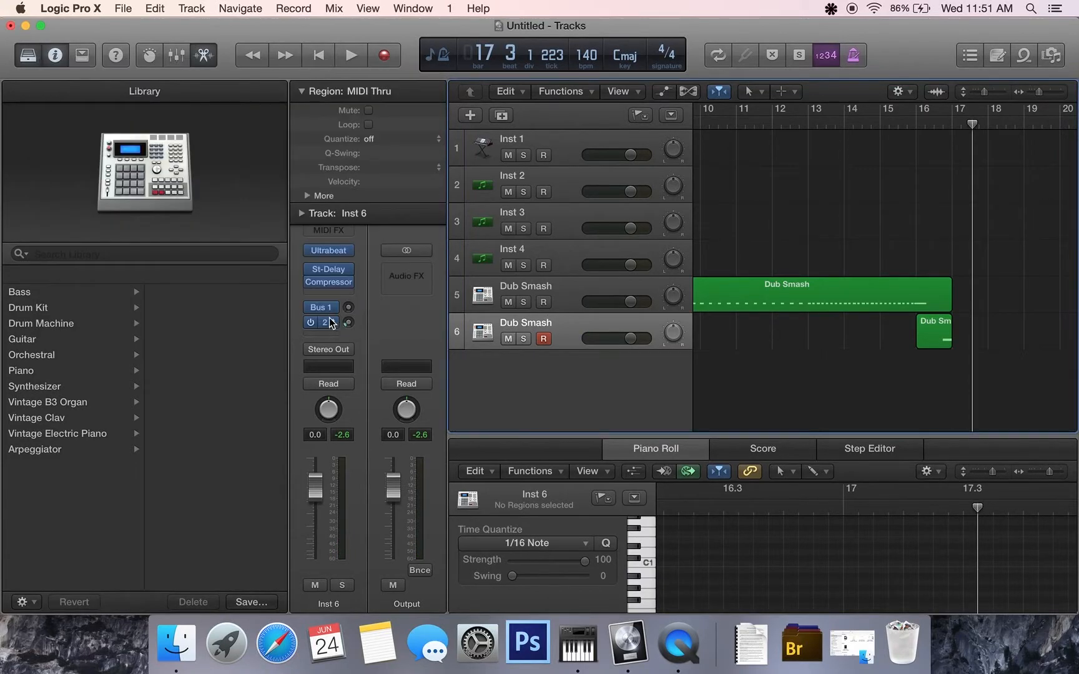
Lower the Stereo Delay's output mix to 6% left and 5% right while auditioning the hit, and close its window.
{"action": "left_click", "coordinate": [332, 272]}
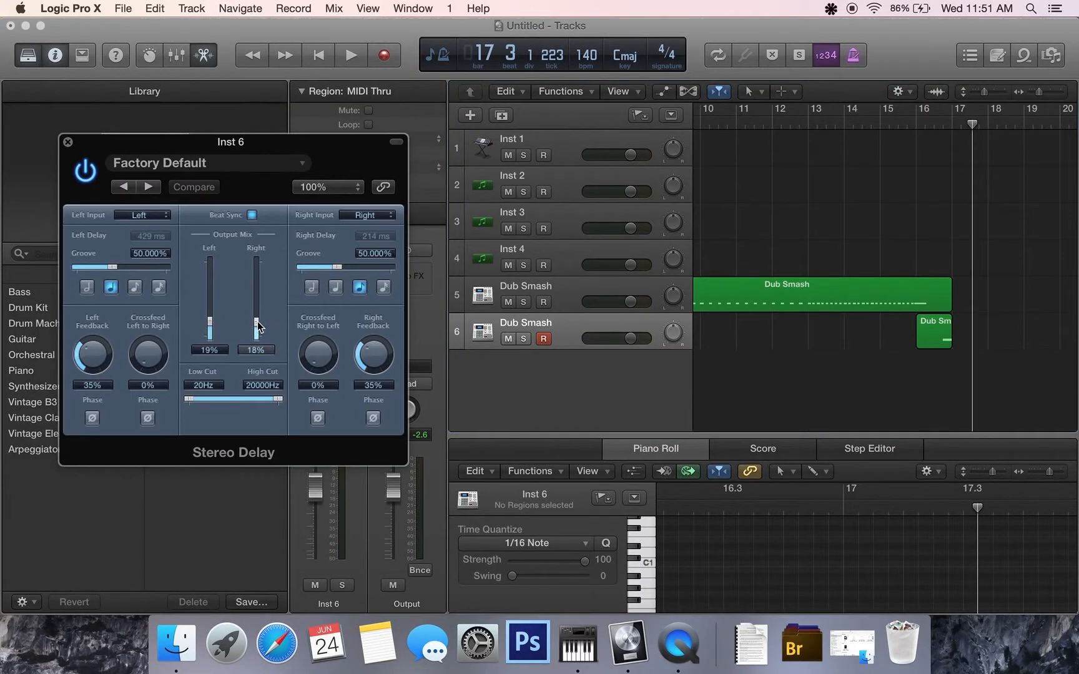
{"action": "left_click_drag", "start_coordinate": [257, 320], "coordinate": [257, 325]}
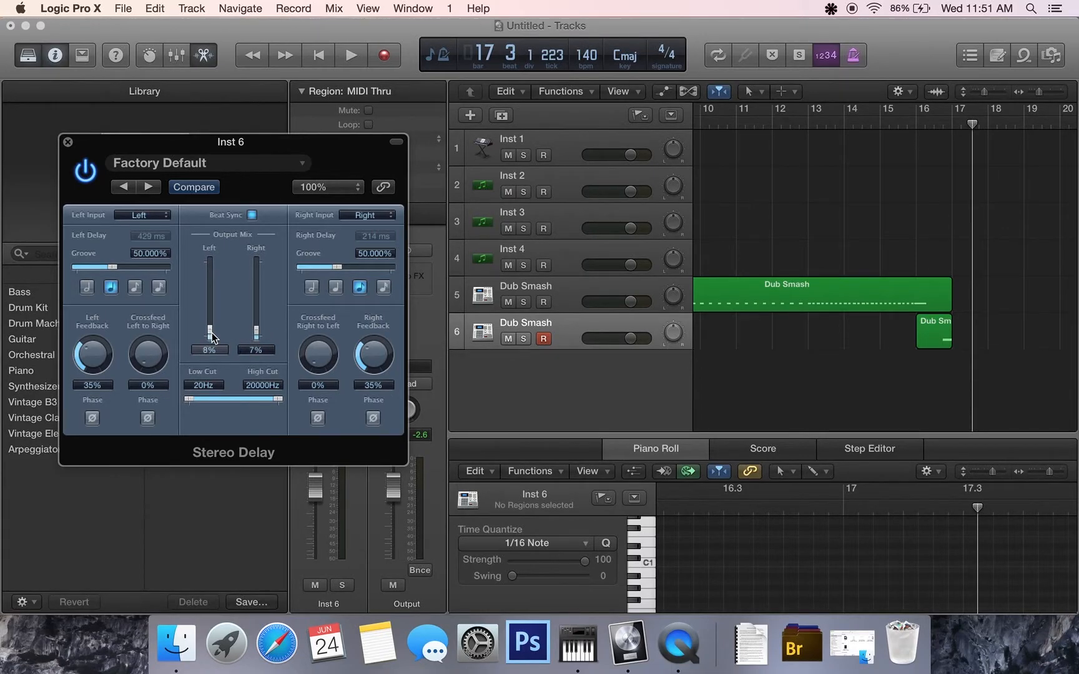
{"action": "left_click", "coordinate": [937, 120]}
{"action": "key", "text": "space"}
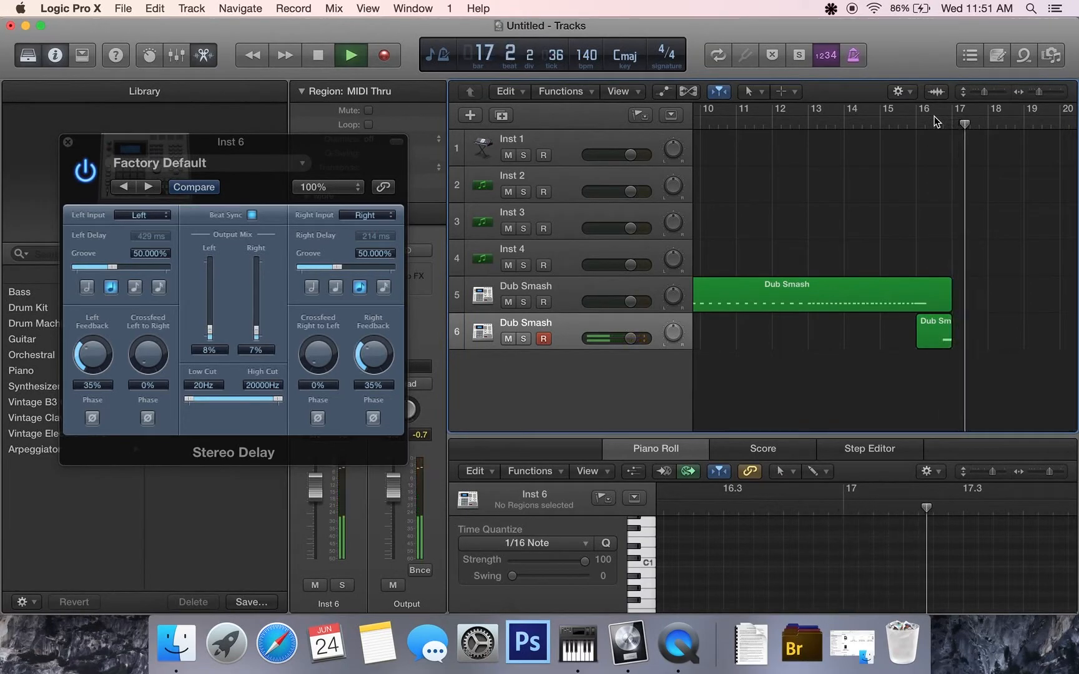
{"action": "left_click_drag", "start_coordinate": [257, 331], "coordinate": [210, 335]}
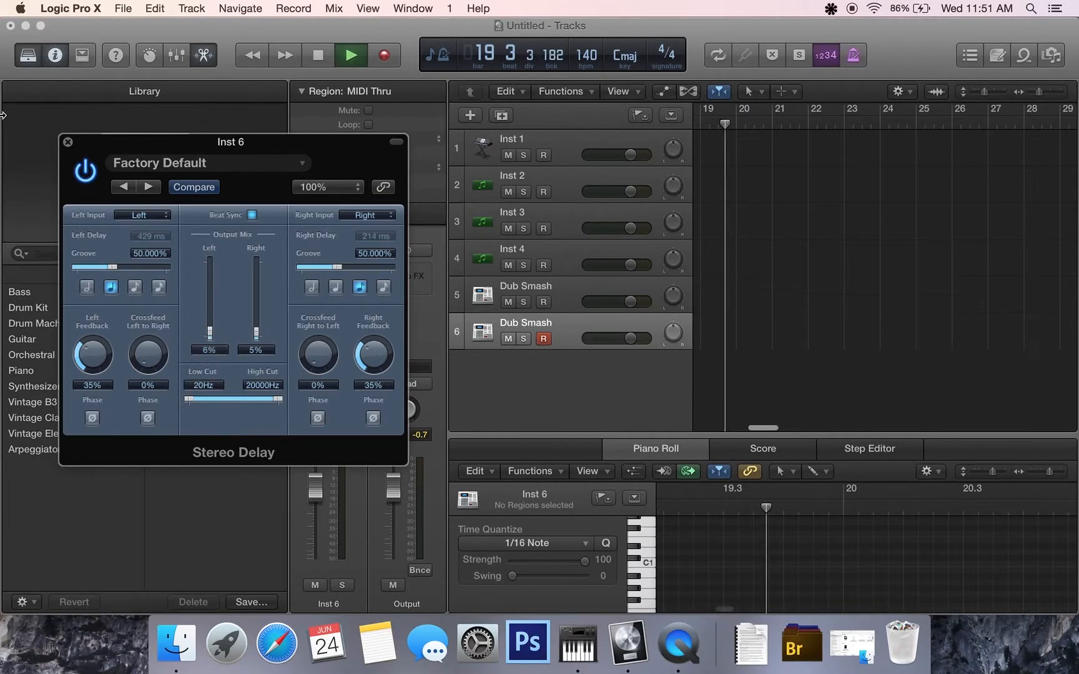
{"action": "left_click", "coordinate": [67, 143]}
Replay the ending from just before bar 16 and insert a Space Designer reverb on the duplicated Dub Smash track.
{"action": "scroll", "coordinate": [749, 378], "scroll_direction": "left", "scroll_amount": 10}
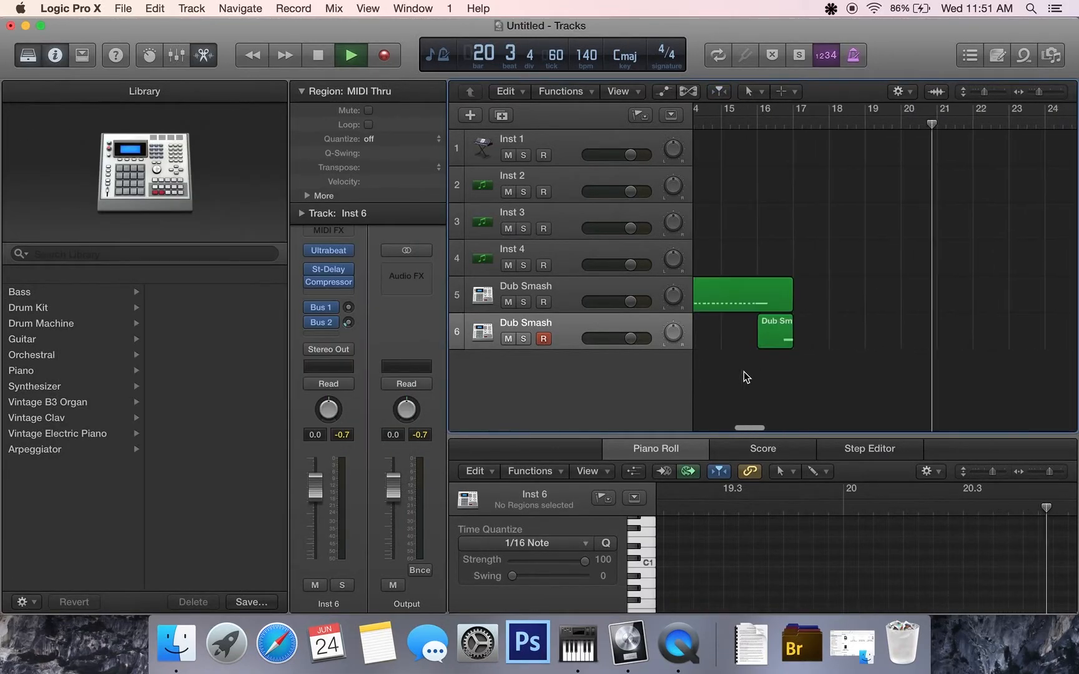
{"action": "left_click", "coordinate": [960, 122]}
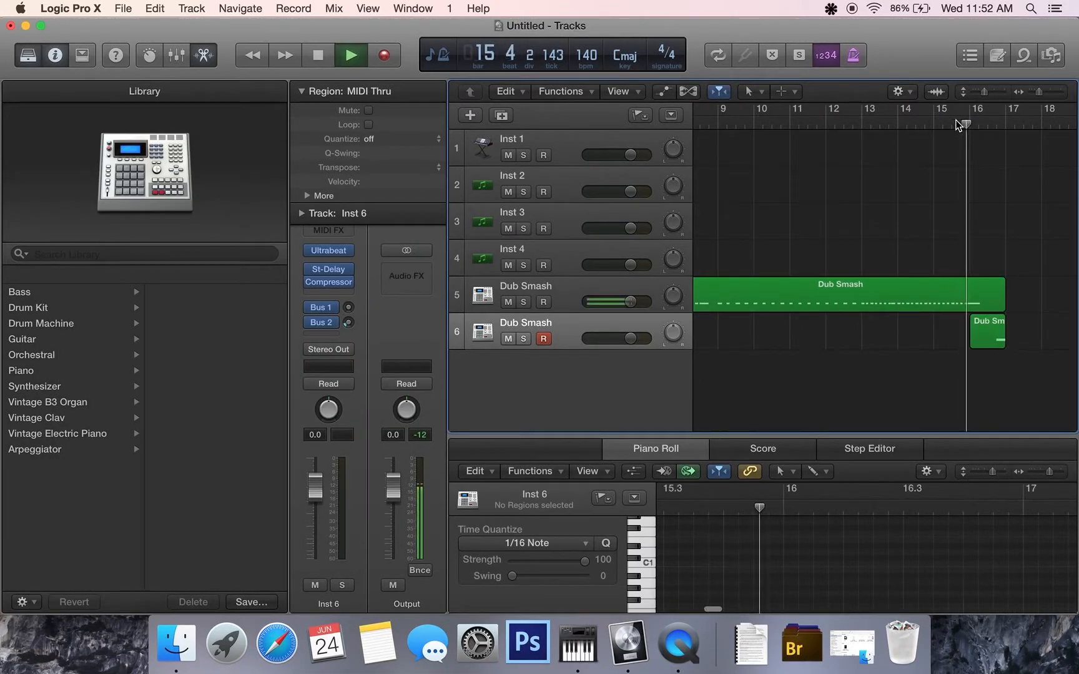
{"action": "left_click", "coordinate": [328, 291]}
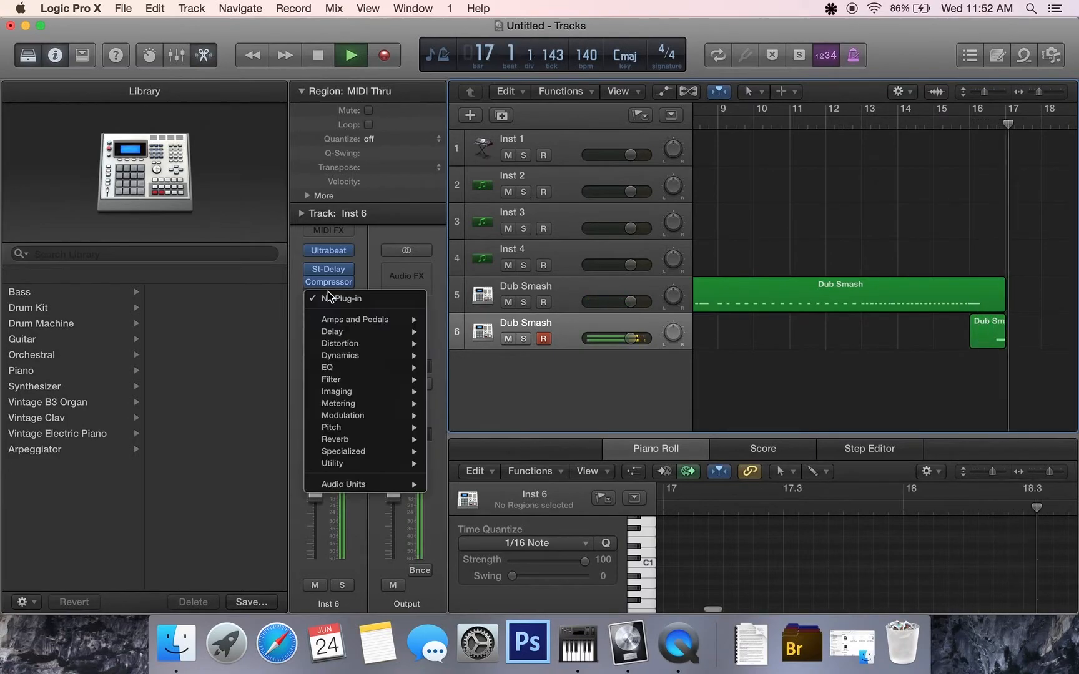
{"action": "mouse_move", "coordinate": [341, 439]}
{"action": "mouse_move", "coordinate": [493, 476]}
{"action": "left_click", "coordinate": [556, 475]}
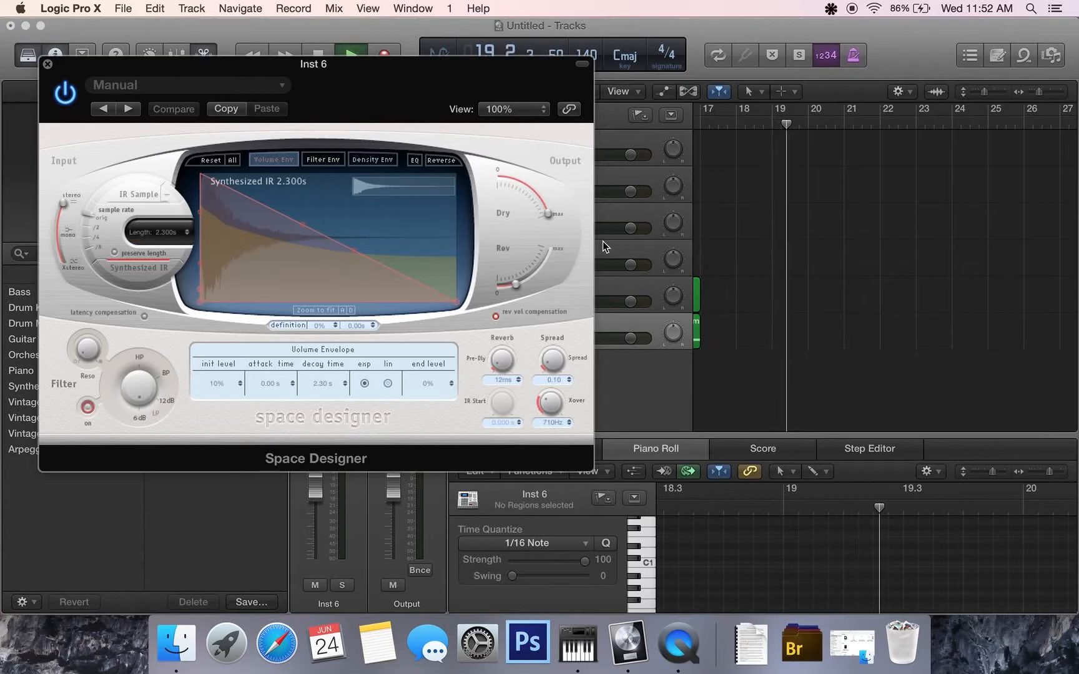
Audition the hit with reverb from bar 16, return the playhead to bar 15, and close the Space Designer window.
{"action": "left_click", "coordinate": [851, 128]}
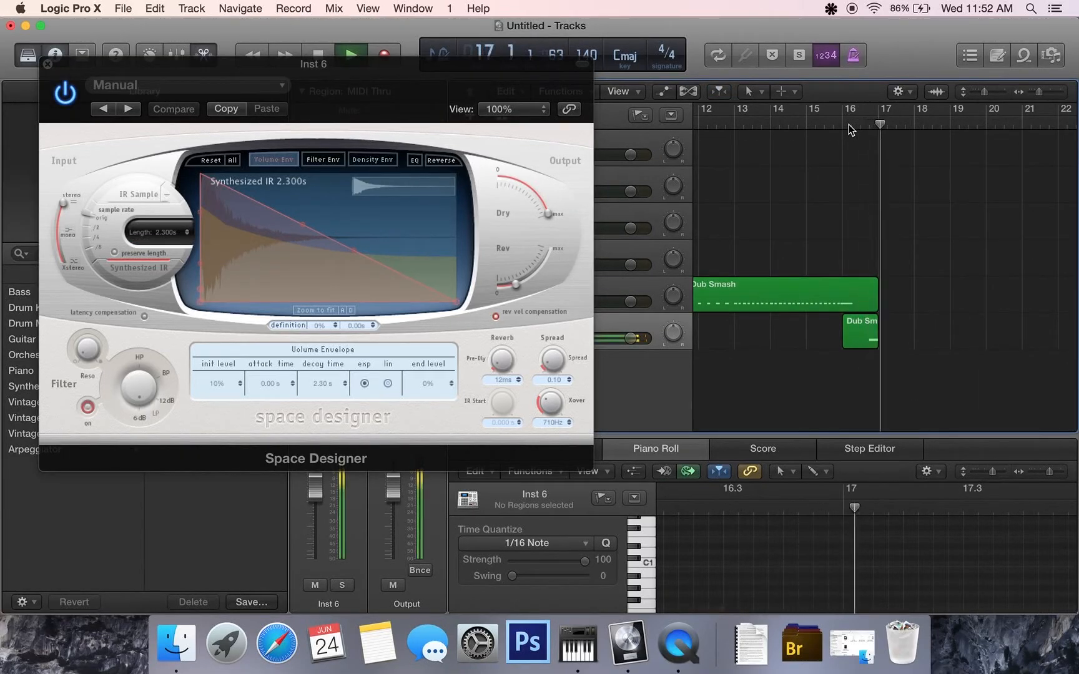
{"action": "key", "text": "space"}
{"action": "left_click", "coordinate": [810, 124]}
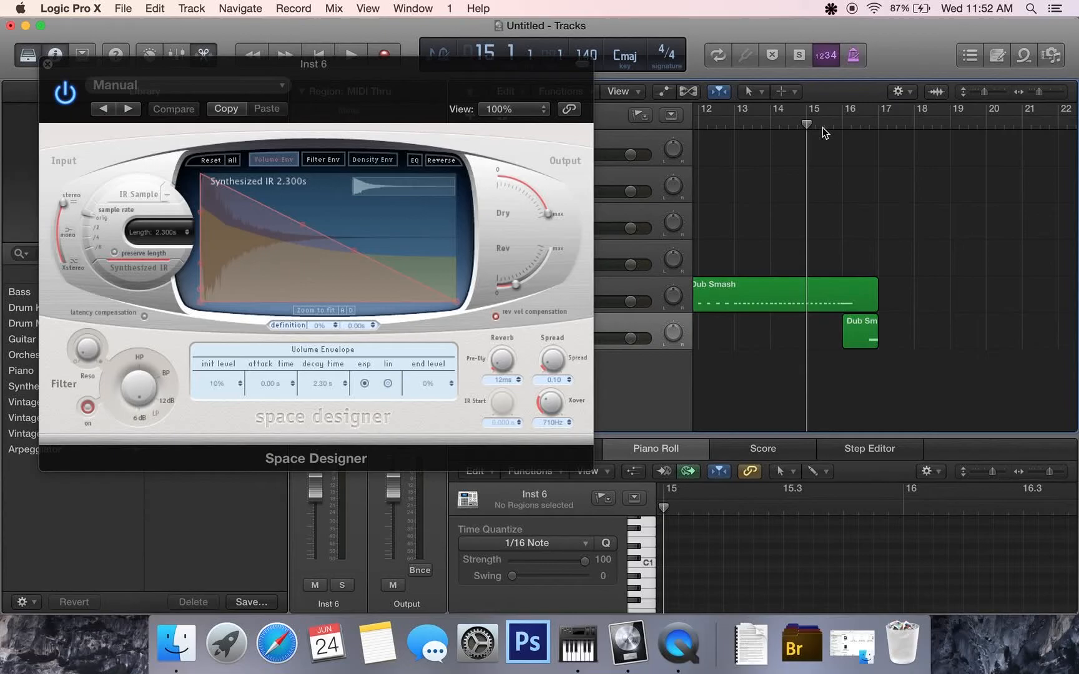
{"action": "left_click", "coordinate": [48, 64]}
Insert a stereo EXS24 sampler on the Inst 4 track.
{"action": "left_click", "coordinate": [564, 265]}
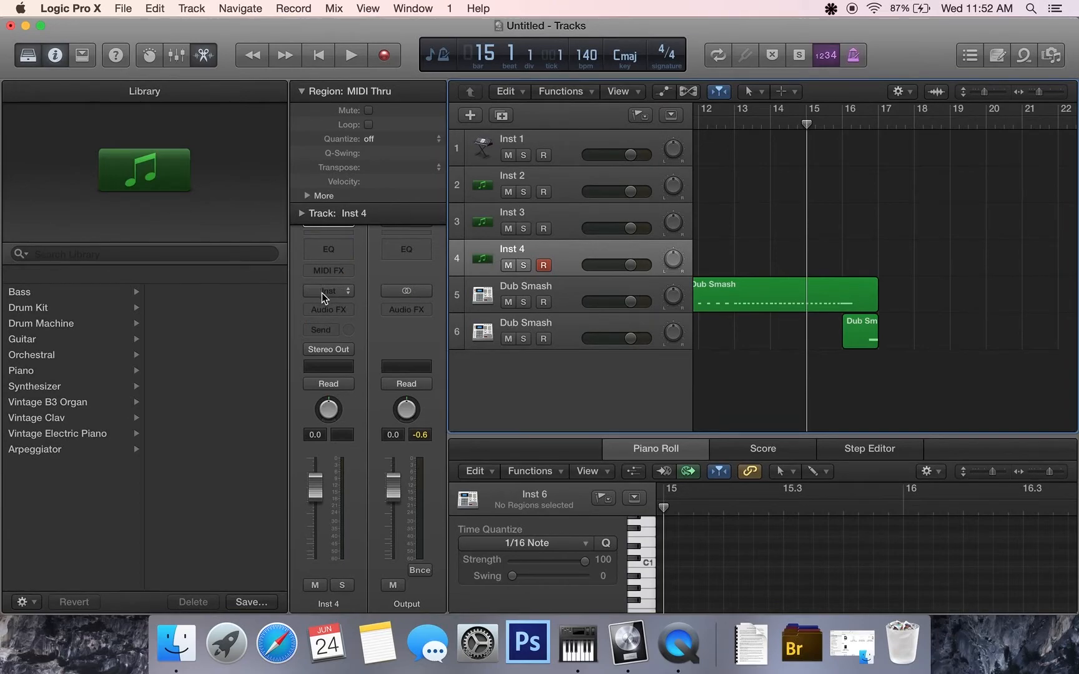
{"action": "left_click", "coordinate": [324, 291]}
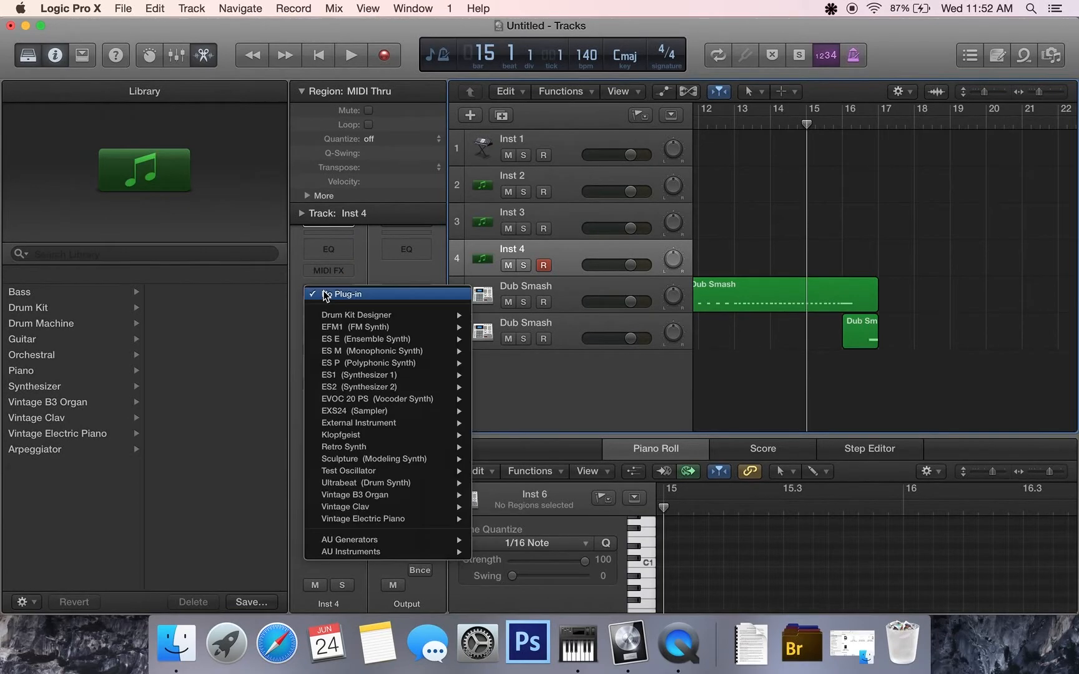
{"action": "mouse_move", "coordinate": [324, 426]}
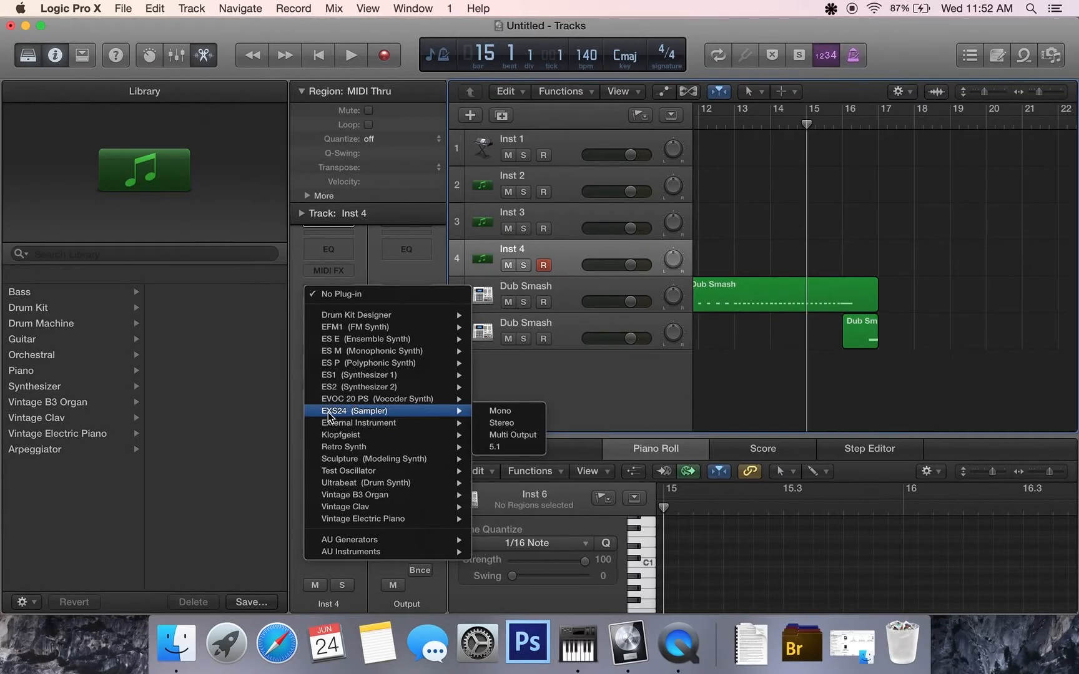
{"action": "left_click", "coordinate": [495, 425]}
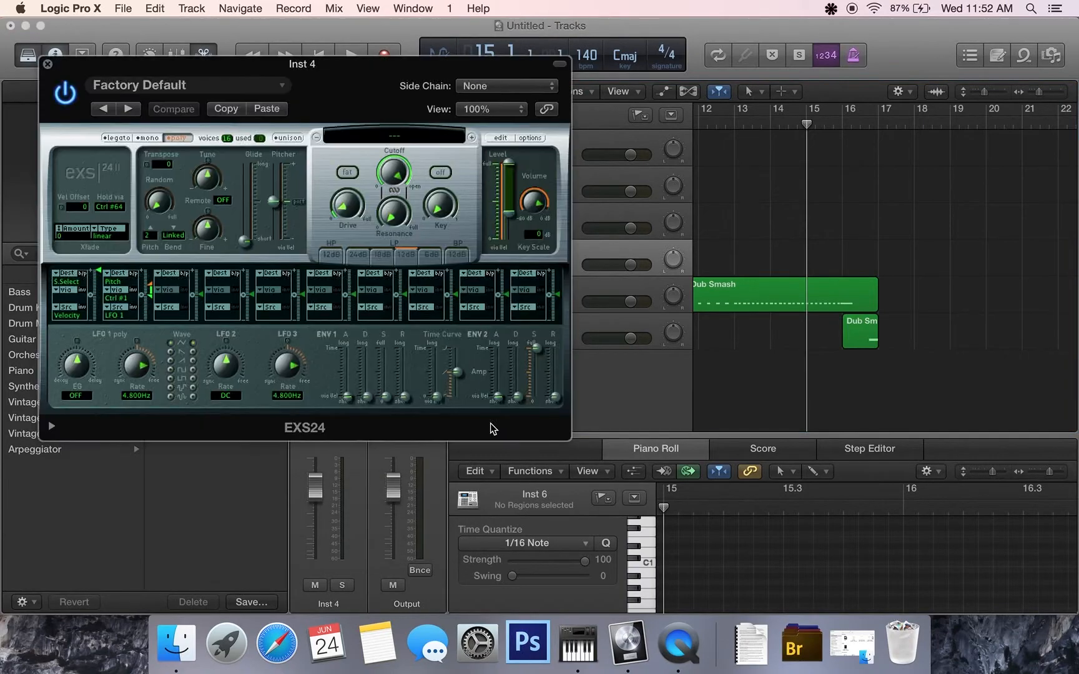
Load the Steinway Piano 2 instrument into the EXS24 and close the sampler window.
{"action": "left_click", "coordinate": [406, 138]}
{"action": "mouse_move", "coordinate": [407, 245]}
{"action": "left_click", "coordinate": [500, 245]}
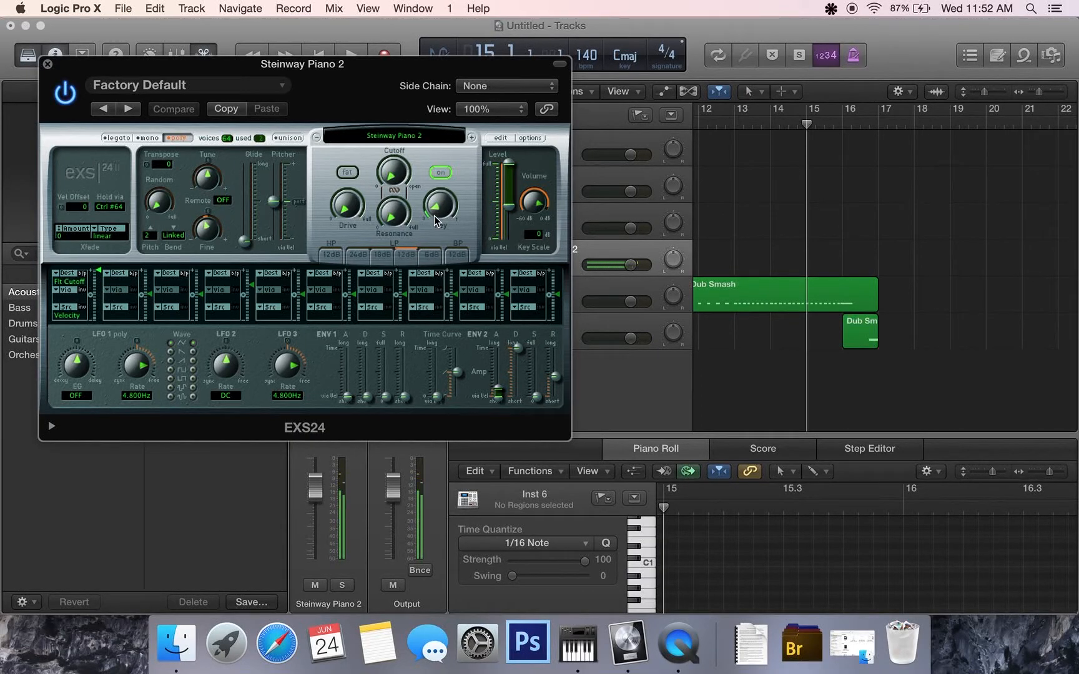
{"action": "left_click", "coordinate": [48, 65]}
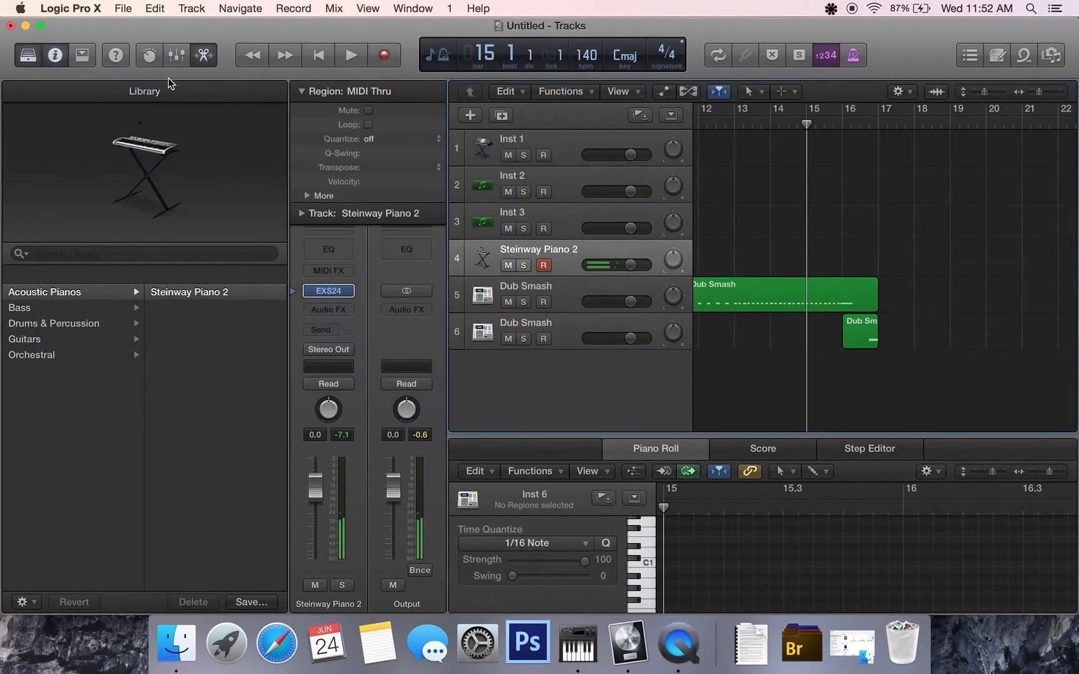
Record a piano chord at bar 16 on the Steinway Piano 2 track and return the playhead to bar 16.
{"action": "left_click", "coordinate": [385, 56]}
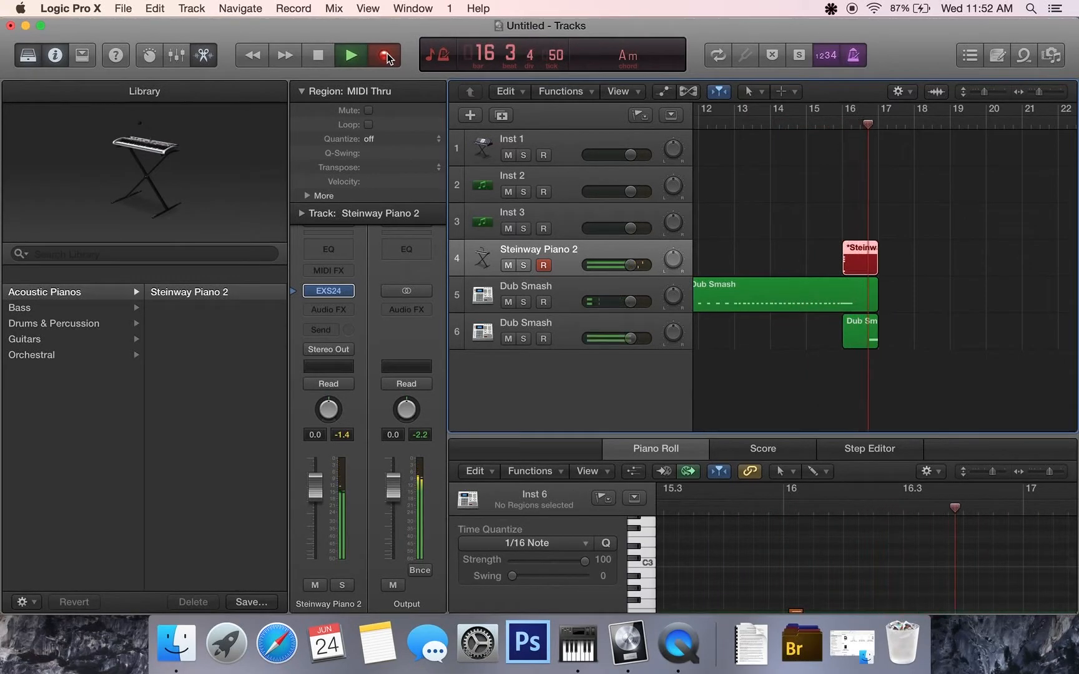
{"action": "left_click", "coordinate": [386, 56]}
{"action": "left_click", "coordinate": [387, 57]}
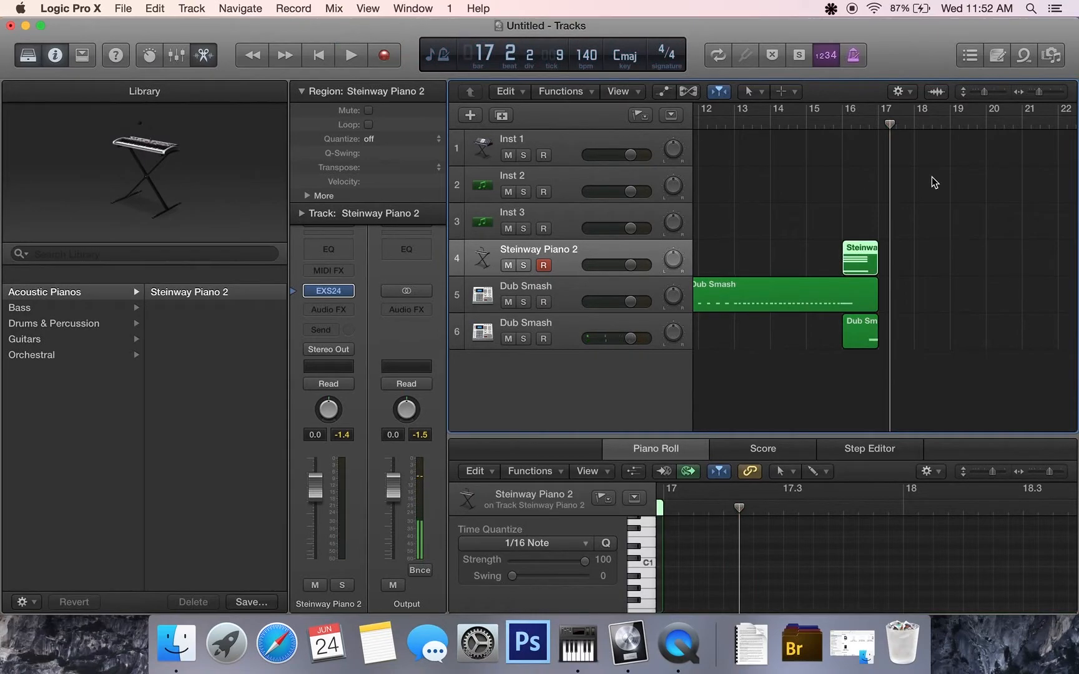
{"action": "left_click", "coordinate": [843, 124]}
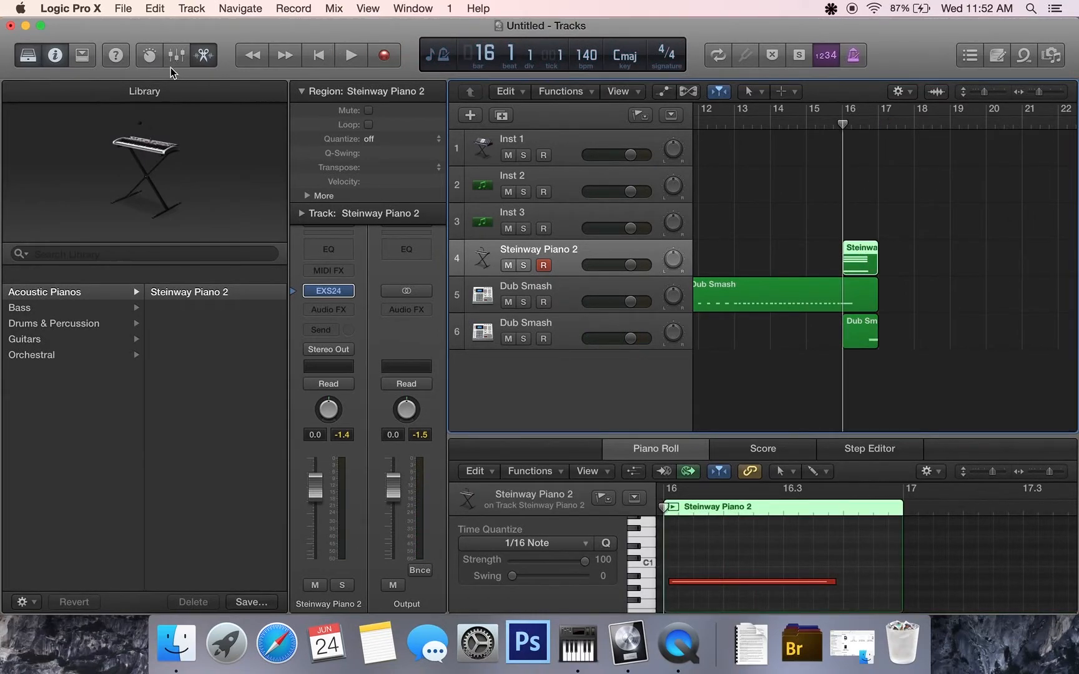
Insert Space Designer on the Steinway Piano 2 track, reverse its impulse response, and play back the chord.
{"action": "left_click", "coordinate": [326, 311]}
{"action": "mouse_move", "coordinate": [337, 453]}
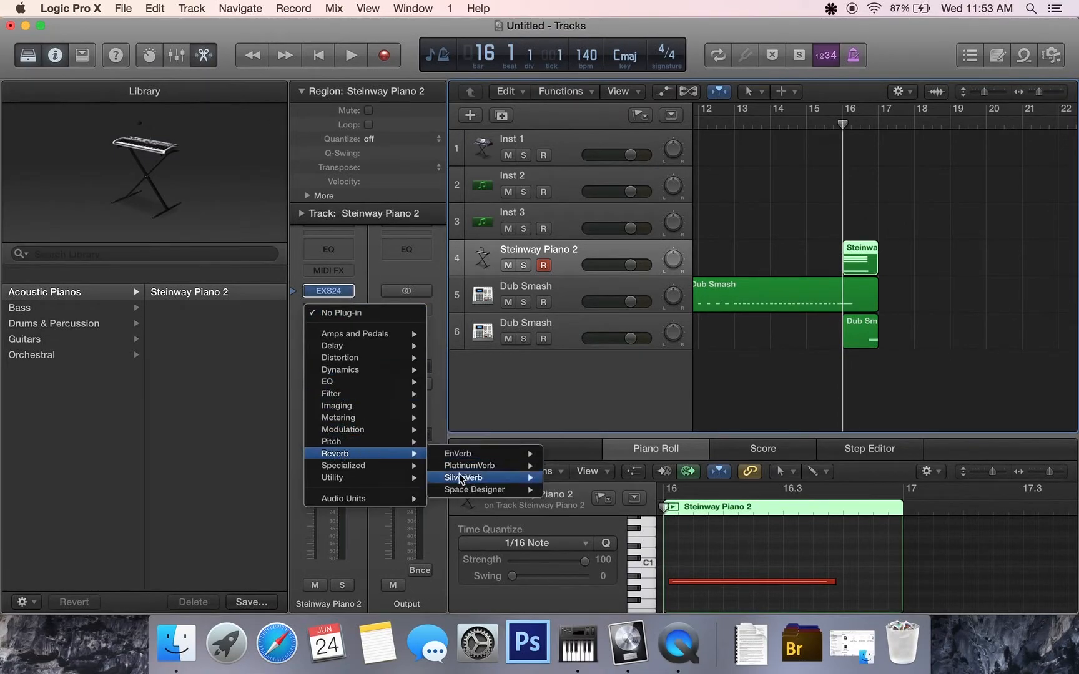
{"action": "mouse_move", "coordinate": [475, 489]}
{"action": "left_click", "coordinate": [559, 496]}
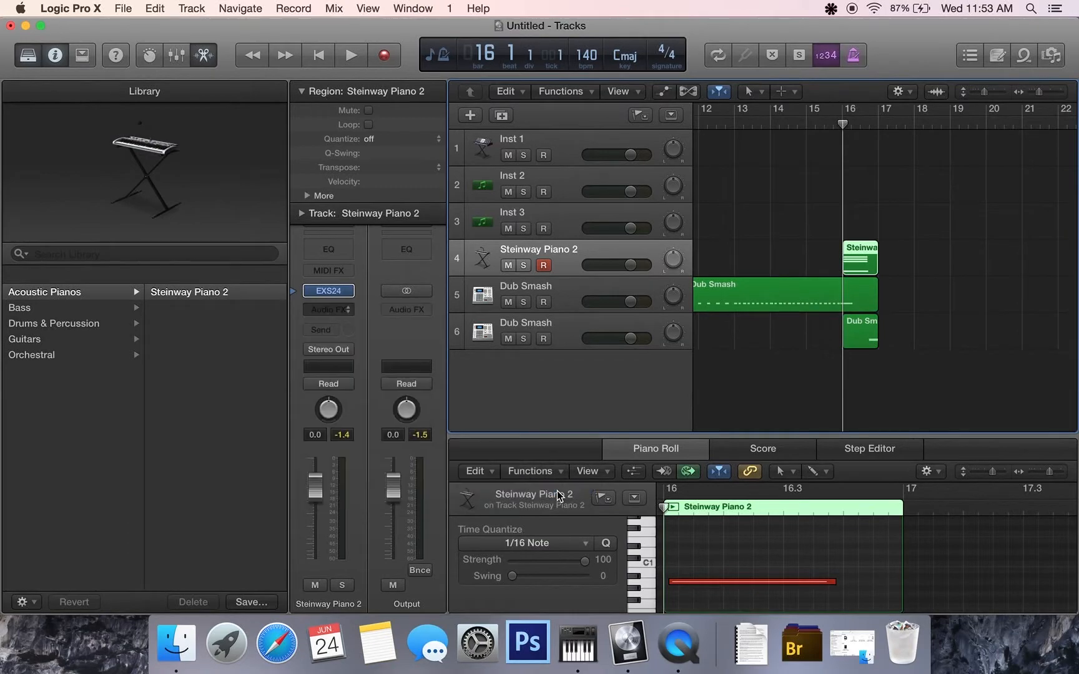
{"action": "left_click", "coordinate": [440, 160]}
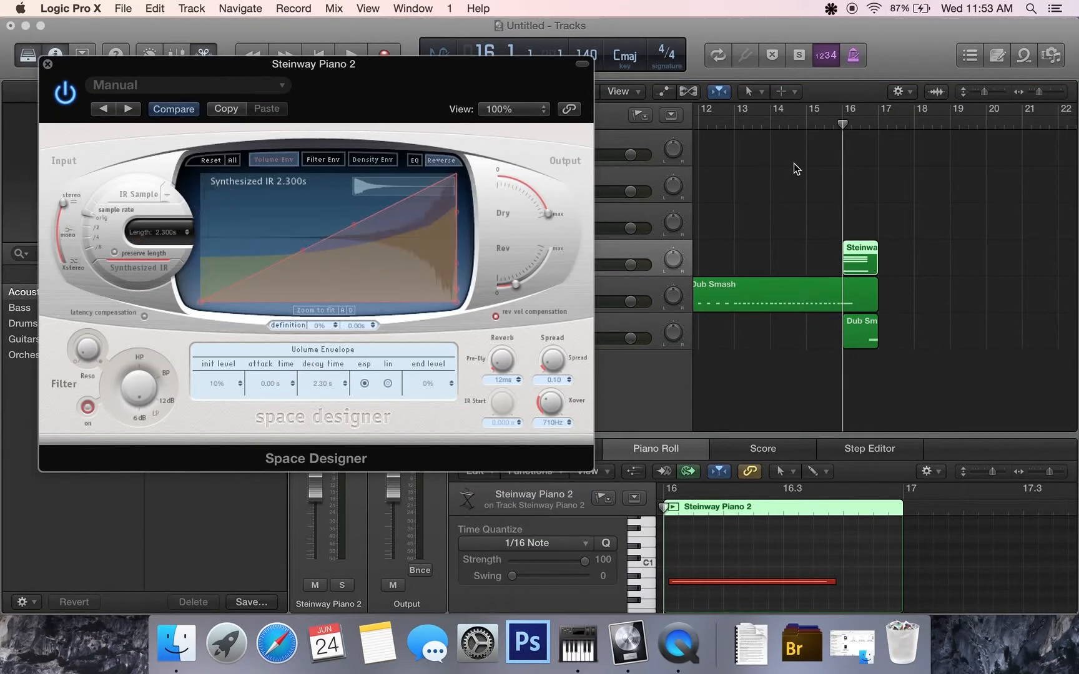
{"action": "key", "text": "space"}
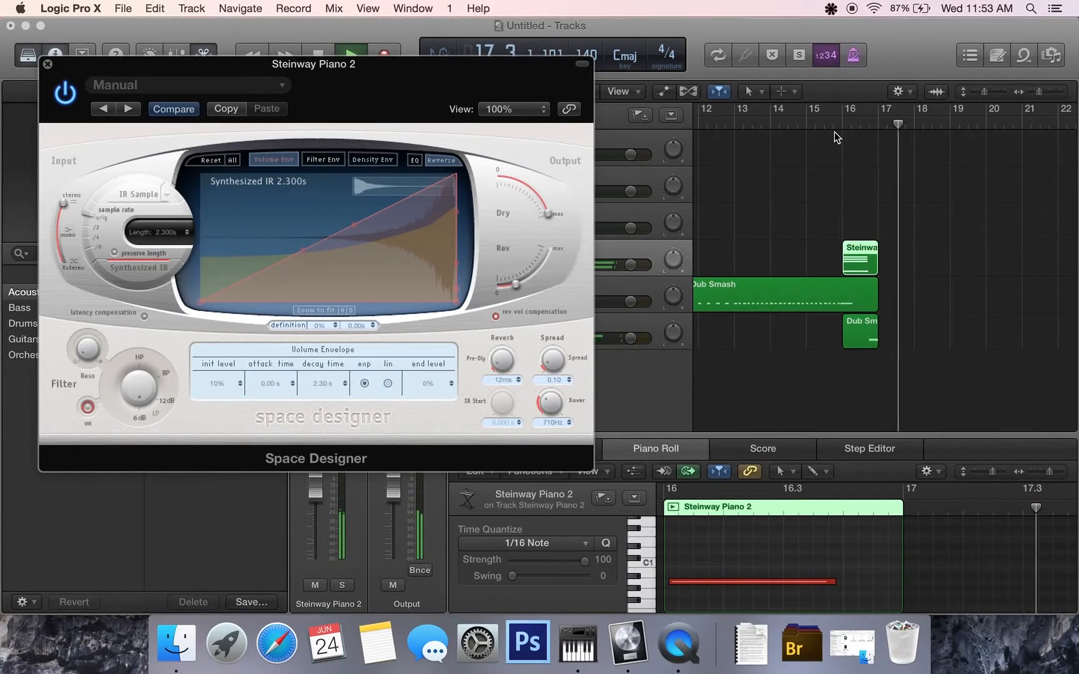
{"action": "key", "text": "space"}
Raise the Space Designer's reverb output level and audition the piano region moved to bar 14.
{"action": "left_click_drag", "start_coordinate": [516, 287], "coordinate": [546, 275]}
{"action": "left_click_drag", "start_coordinate": [854, 257], "coordinate": [782, 257]}
{"action": "left_click", "coordinate": [767, 125]}
{"action": "key", "text": "space"}
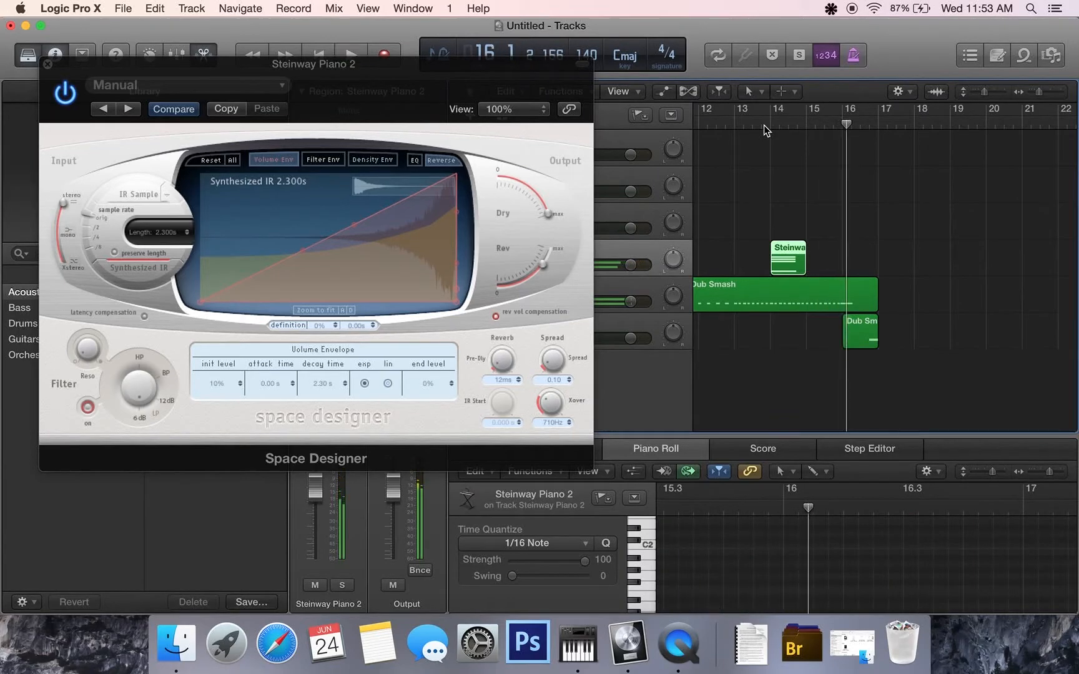
Move the piano region to bar 15 and set the Space Designer's impulse response length to 3.500 s.
{"action": "left_click_drag", "start_coordinate": [776, 248], "coordinate": [813, 248]}
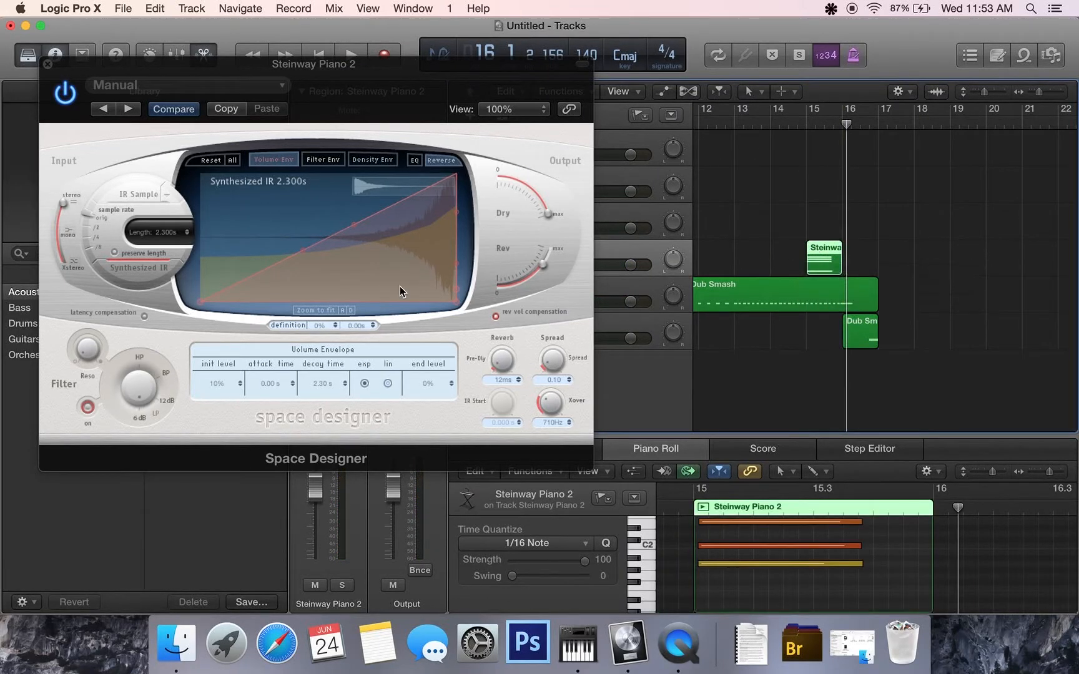
{"action": "left_click", "coordinate": [187, 234]}
{"action": "left_click", "coordinate": [186, 230]}
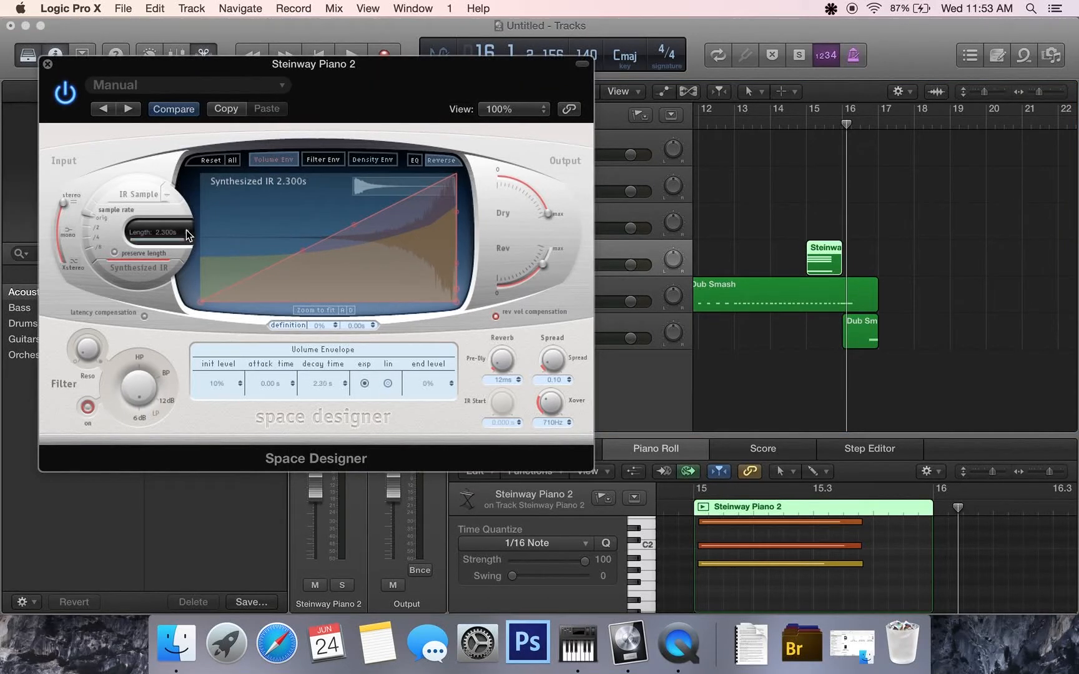
{"action": "scroll", "coordinate": [186, 231], "scroll_direction": "up", "scroll_amount": 9}
{"action": "scroll", "coordinate": [186, 231], "scroll_direction": "up", "scroll_amount": 8}
Play back the piano chord with the lengthened reverse reverb from bar 15.
{"action": "left_click", "coordinate": [807, 123]}
{"action": "key", "text": "space"}
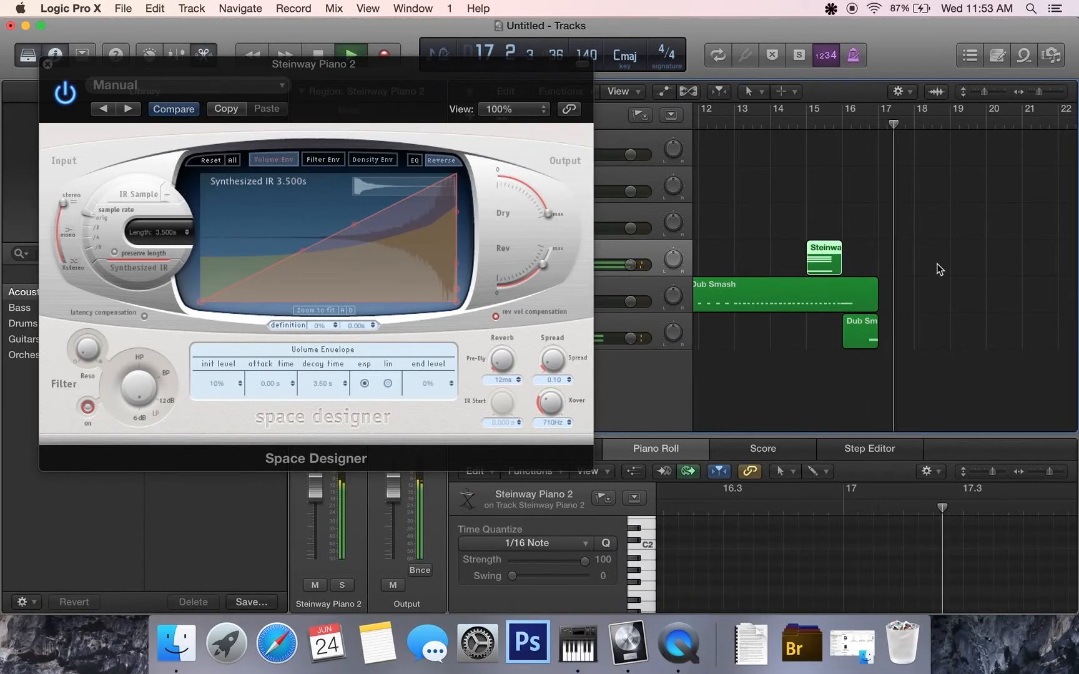
{"action": "key", "text": "space"}
Move the piano region back to bar 14 and play the arrangement from there.
{"action": "left_click", "coordinate": [813, 249]}
{"action": "left_click_drag", "start_coordinate": [814, 249], "coordinate": [779, 248]}
{"action": "double_click", "coordinate": [768, 125]}
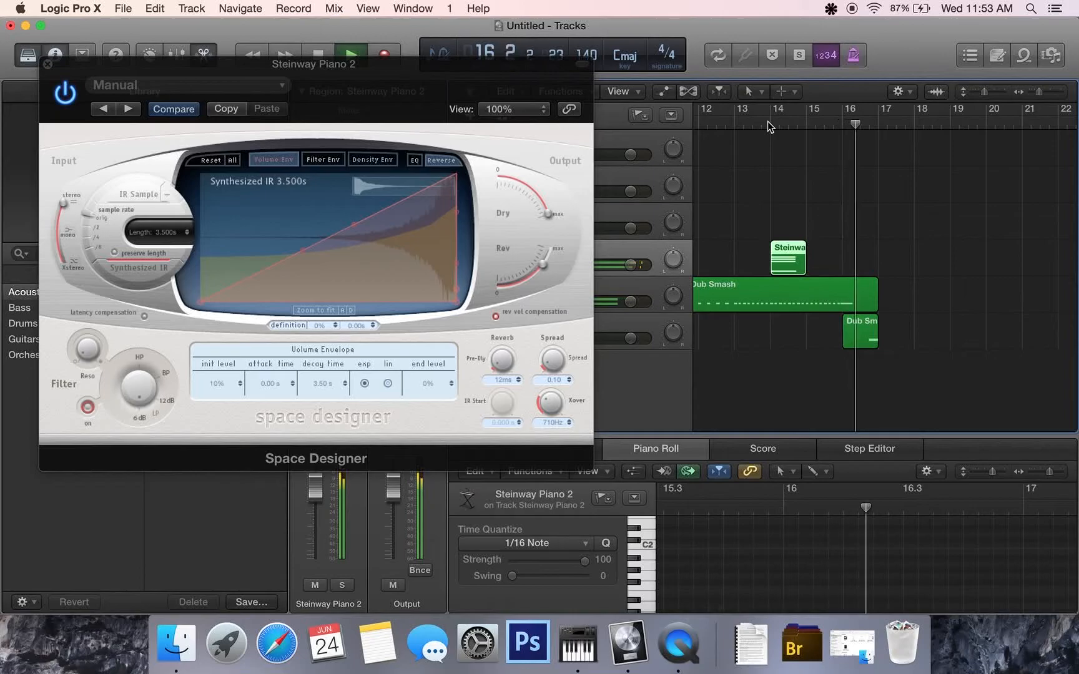
{"action": "key", "text": "space"}
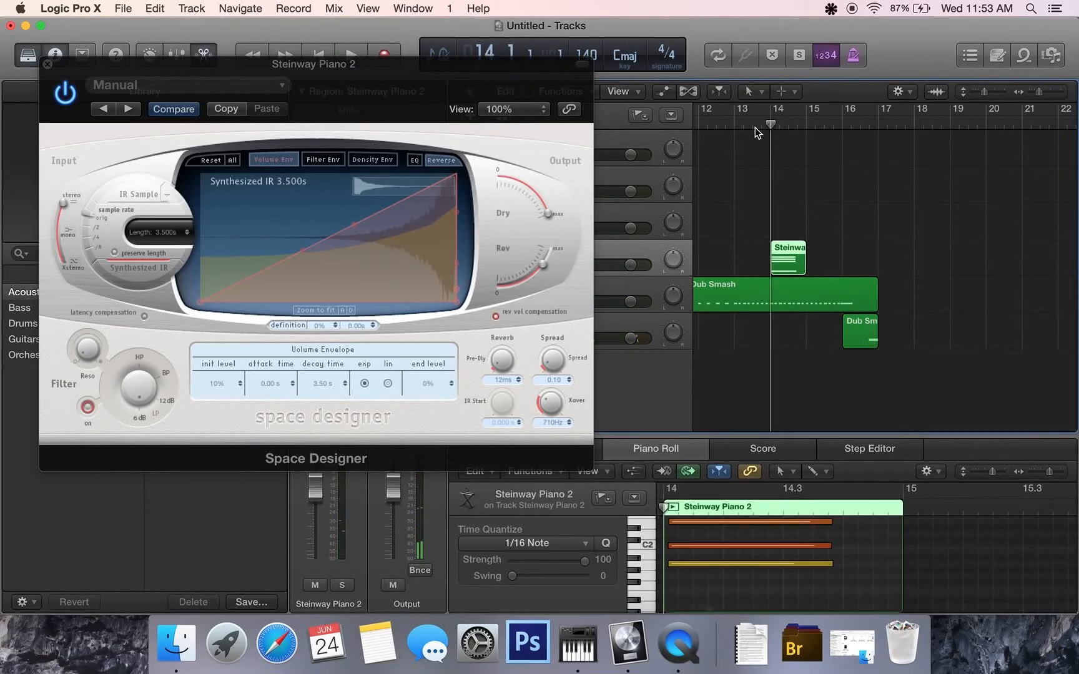
Set the Space Designer's pre-delay to 23 ms and close its window.
{"action": "left_click", "coordinate": [545, 269]}
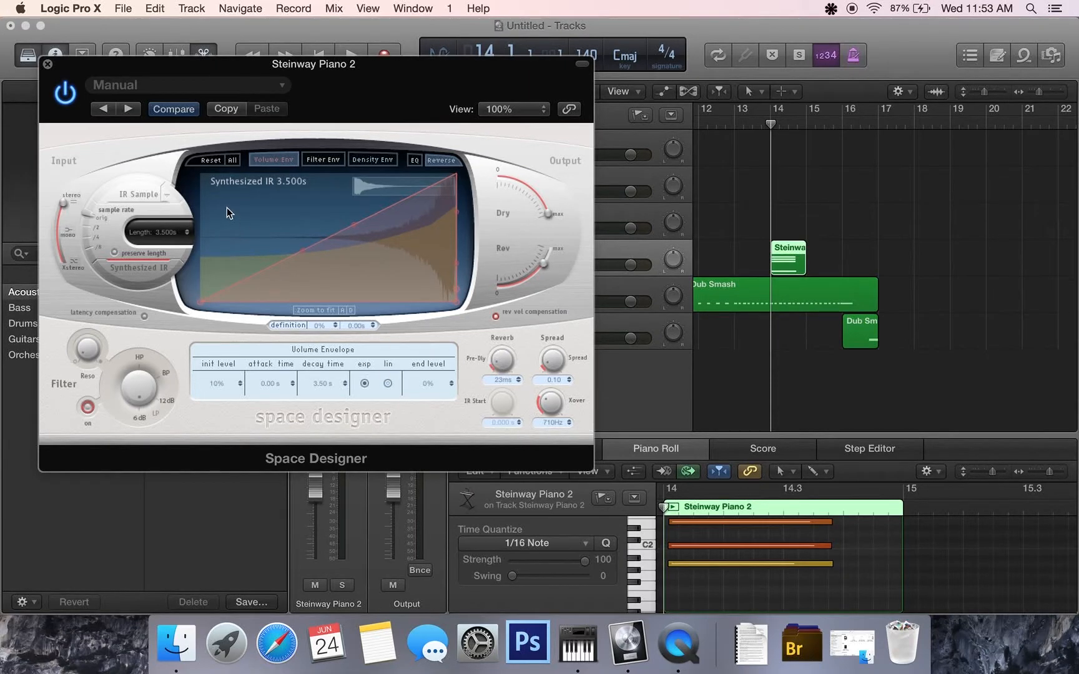
{"action": "left_click", "coordinate": [47, 64]}
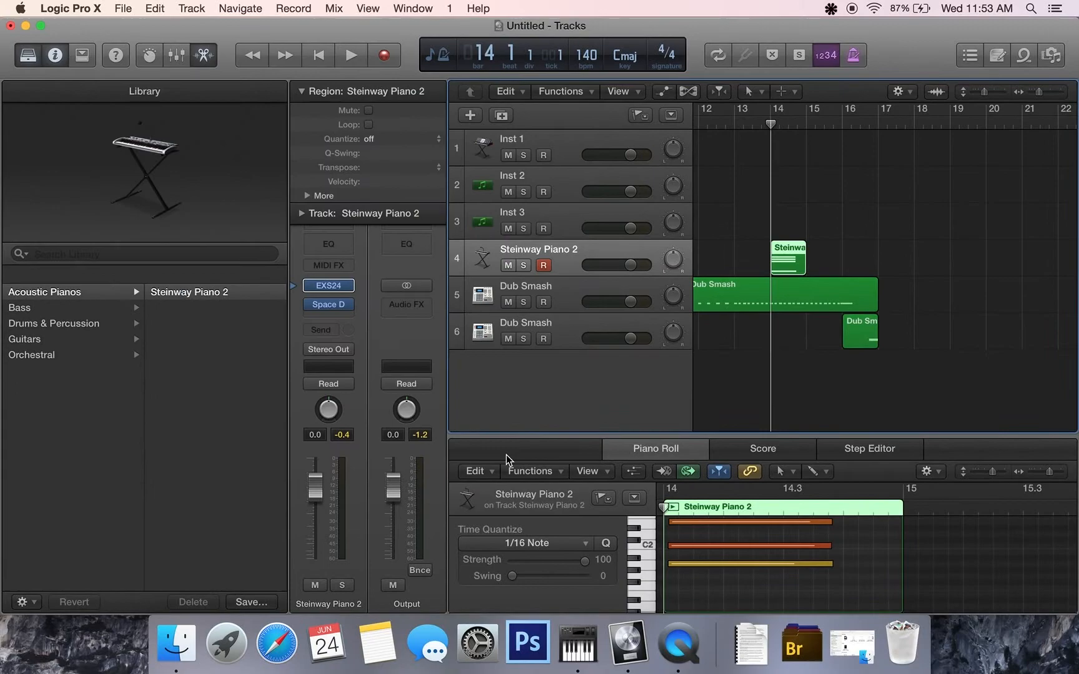
Insert a stereo Expander after the Space Designer on the Steinway Piano 2 track and play back the arrangement.
{"action": "left_click", "coordinate": [325, 317]}
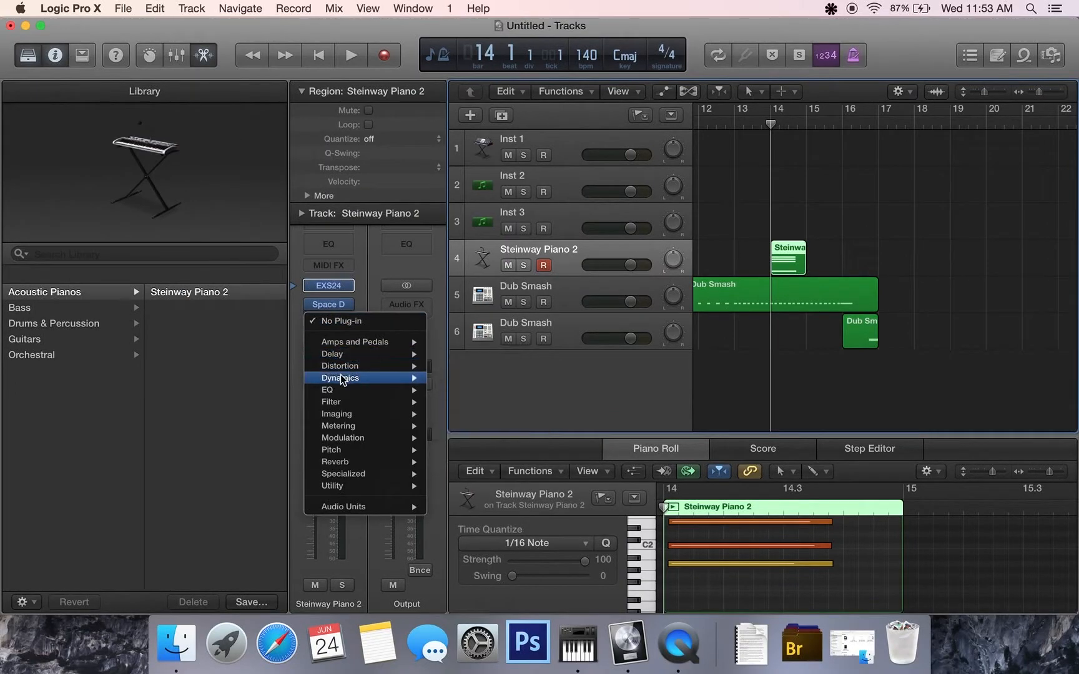
{"action": "mouse_move", "coordinate": [342, 378]}
{"action": "mouse_move", "coordinate": [531, 426]}
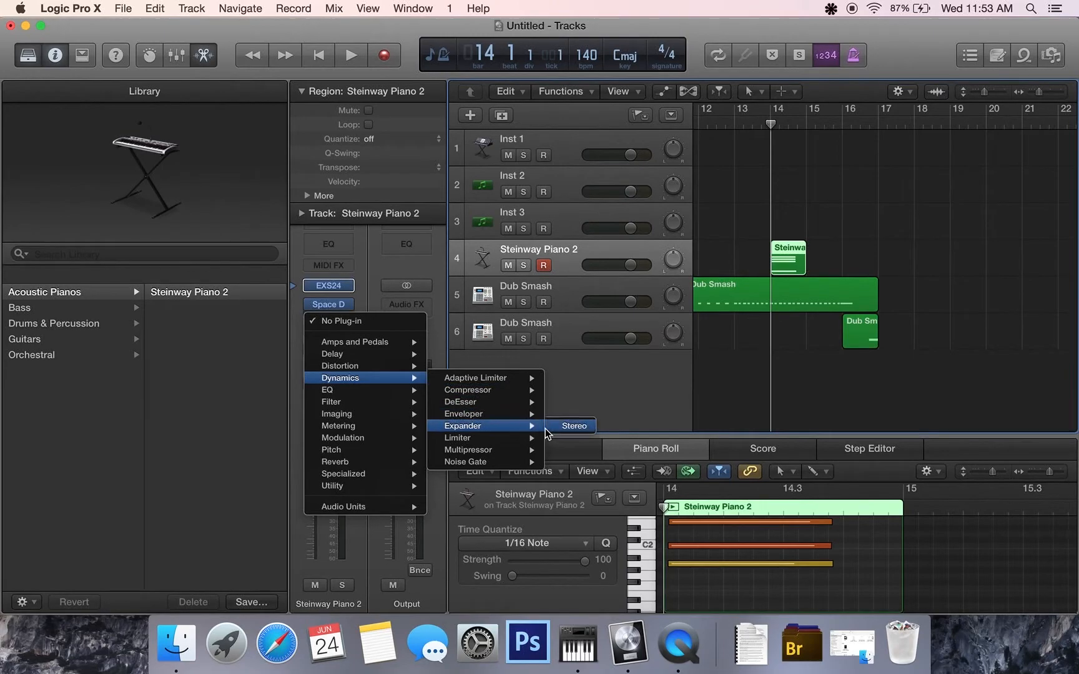
{"action": "left_click", "coordinate": [570, 426]}
{"action": "key", "text": "space"}
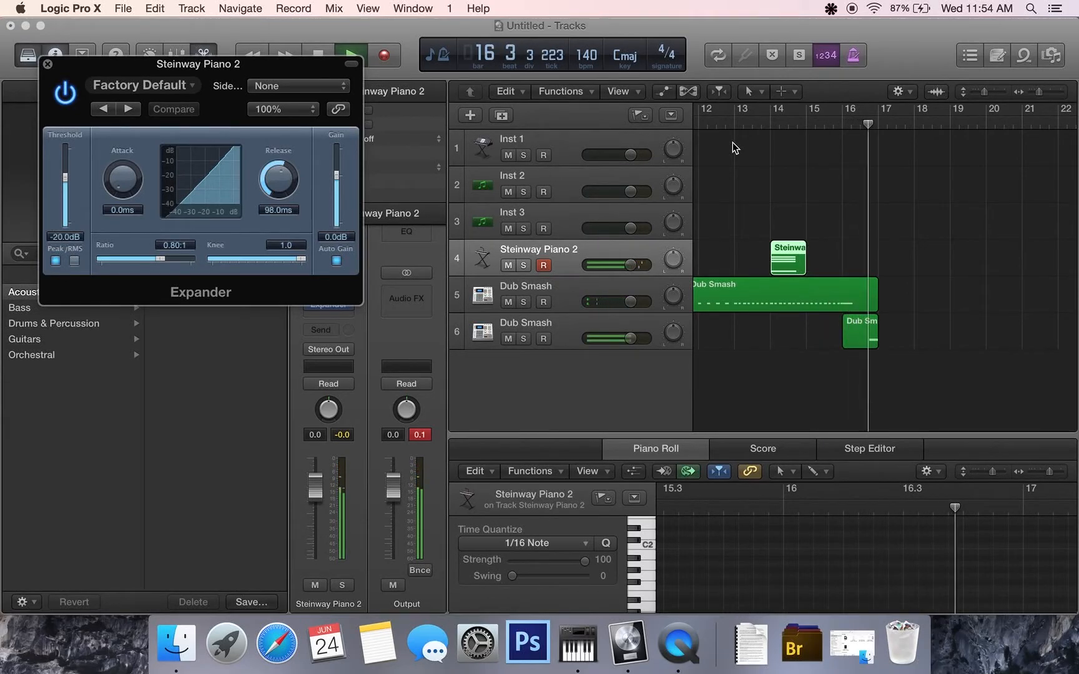
{"action": "key", "text": "space"}
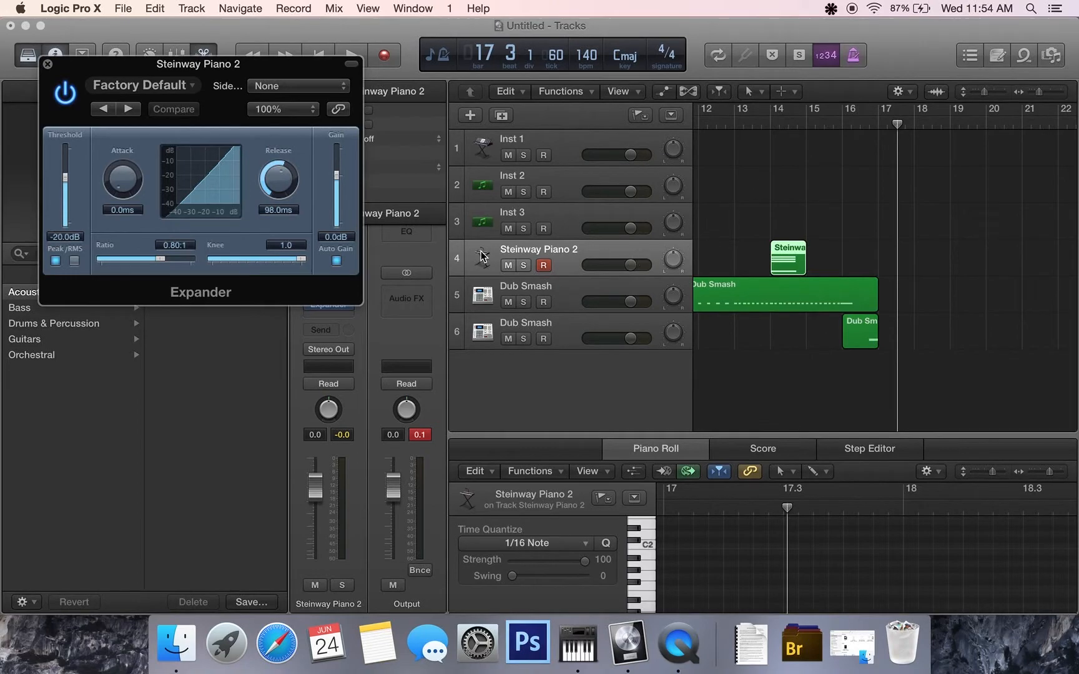
Automate the Steinway Piano 2 track's volume to stay at -∞ dB until bar 15, then ramp up to 0.0 dB.
{"action": "left_click", "coordinate": [670, 93]}
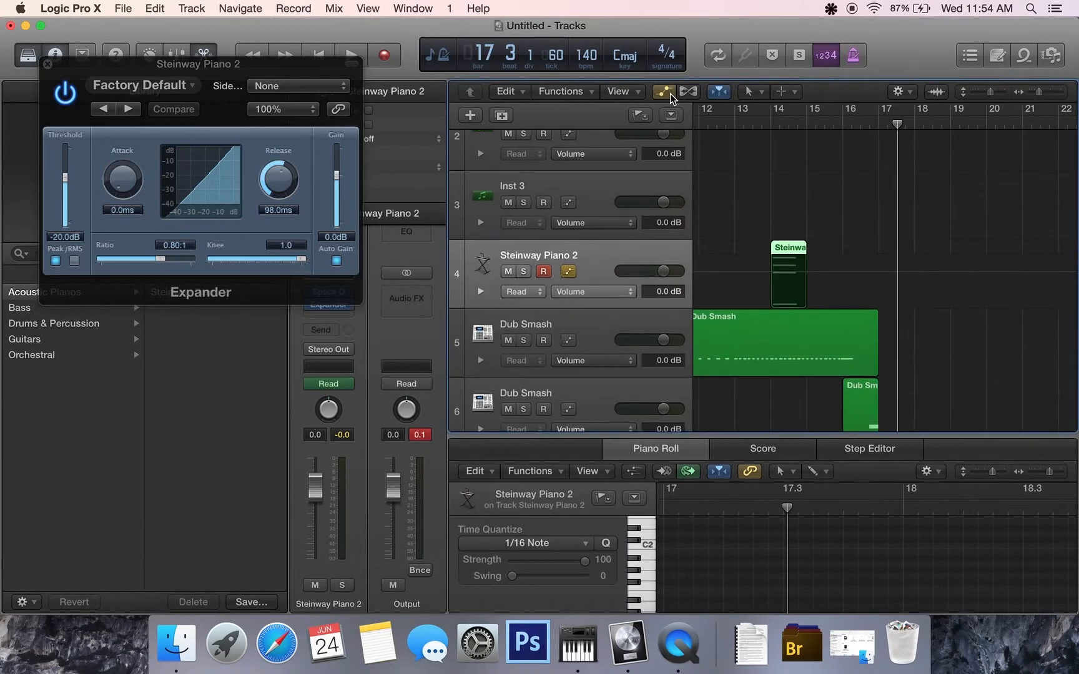
{"action": "left_click", "coordinate": [807, 277]}
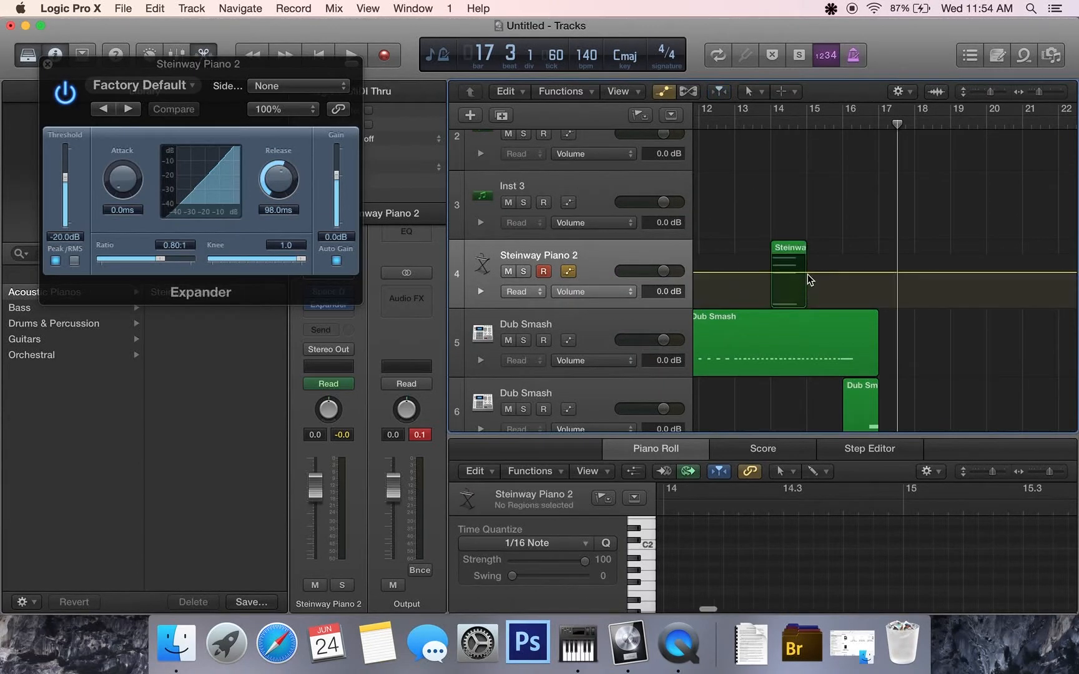
{"action": "left_click", "coordinate": [815, 273]}
{"action": "left_click_drag", "start_coordinate": [805, 273], "coordinate": [772, 338]}
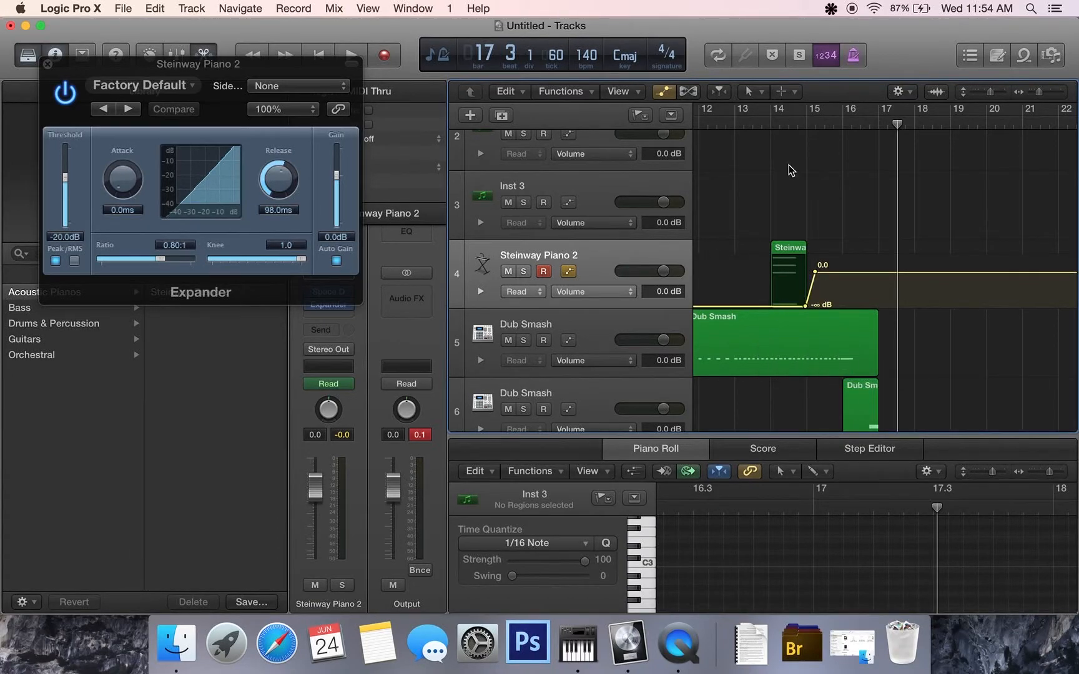
Play back the piano's volume ramp from bar 14.
{"action": "left_click", "coordinate": [797, 131]}
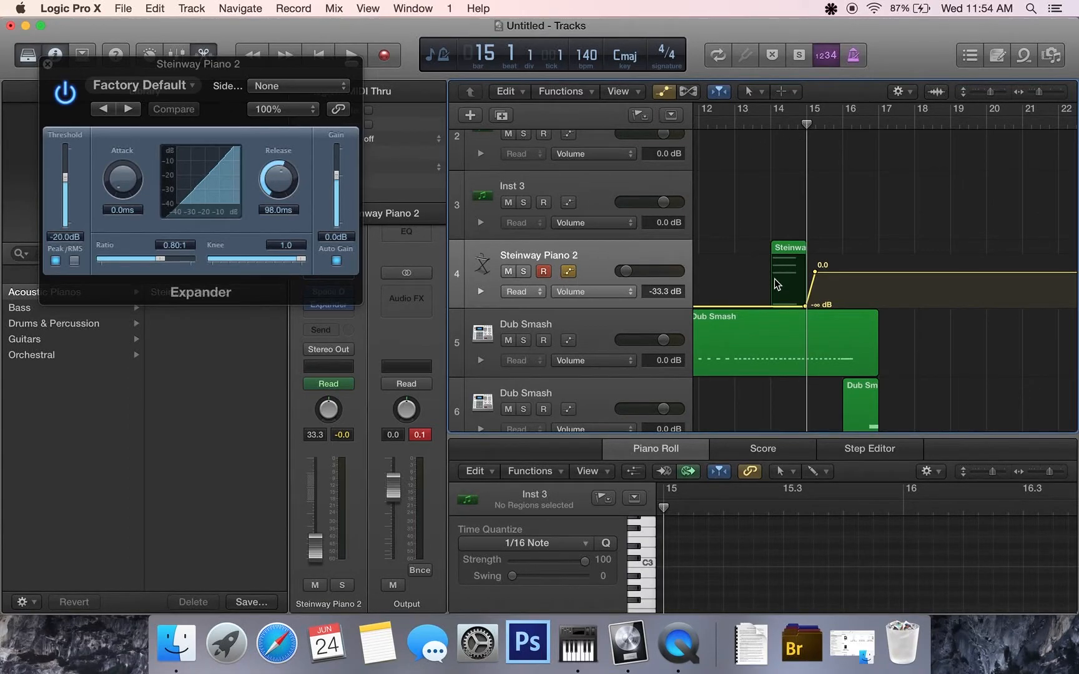
{"action": "left_click", "coordinate": [771, 128]}
{"action": "key", "text": "space"}
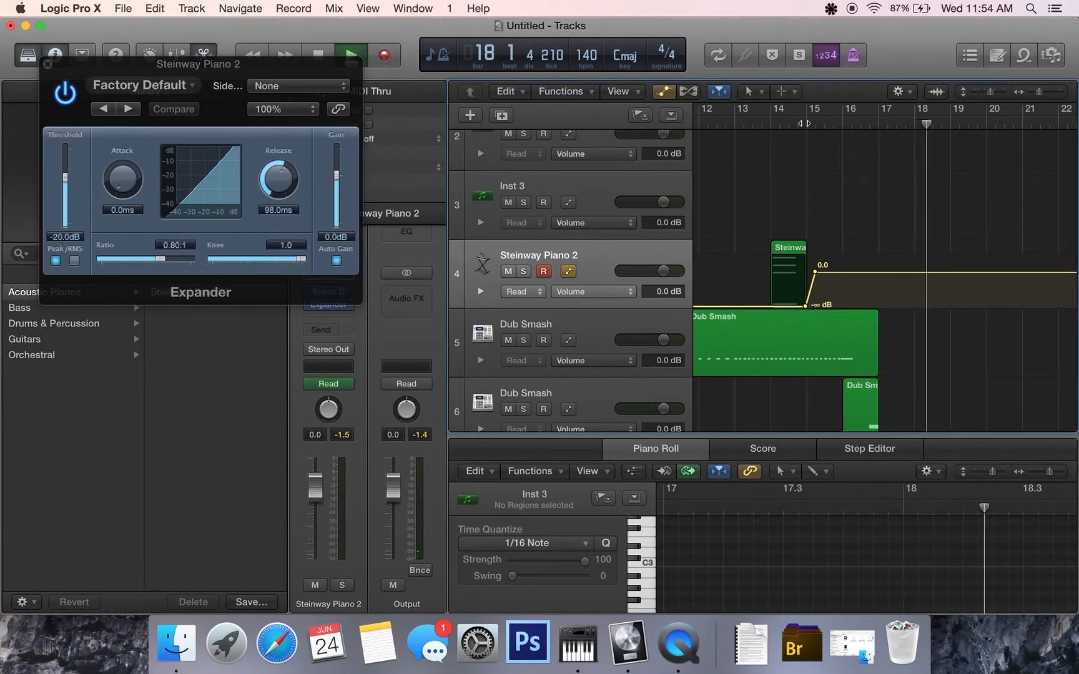
{"action": "left_click", "coordinate": [802, 127]}
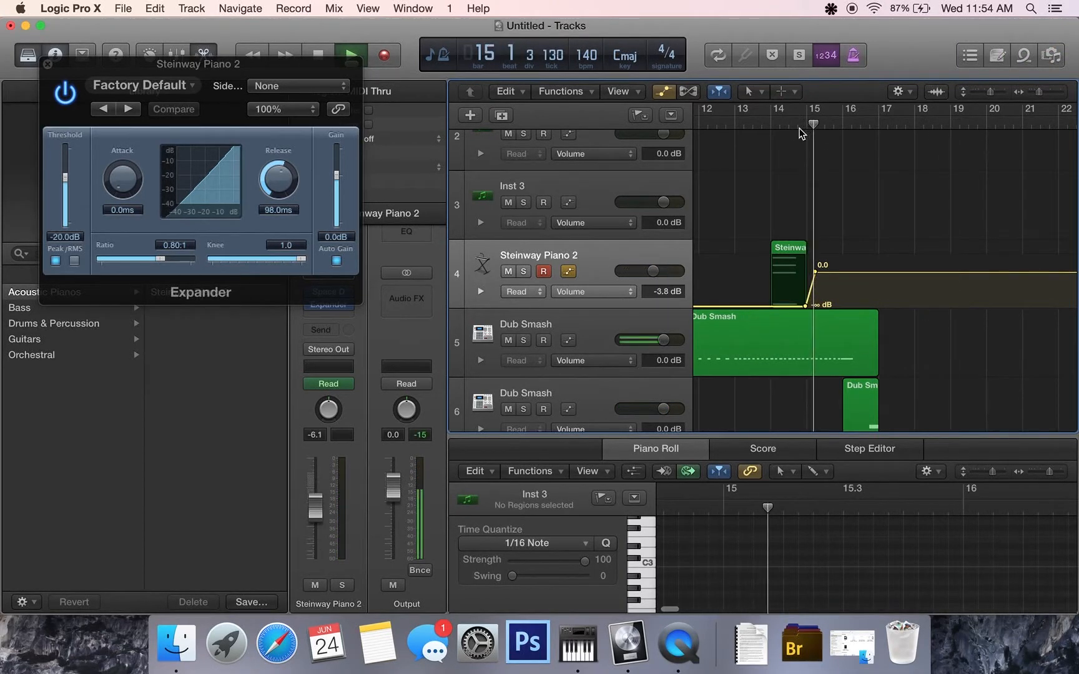
{"action": "left_click", "coordinate": [778, 127]}
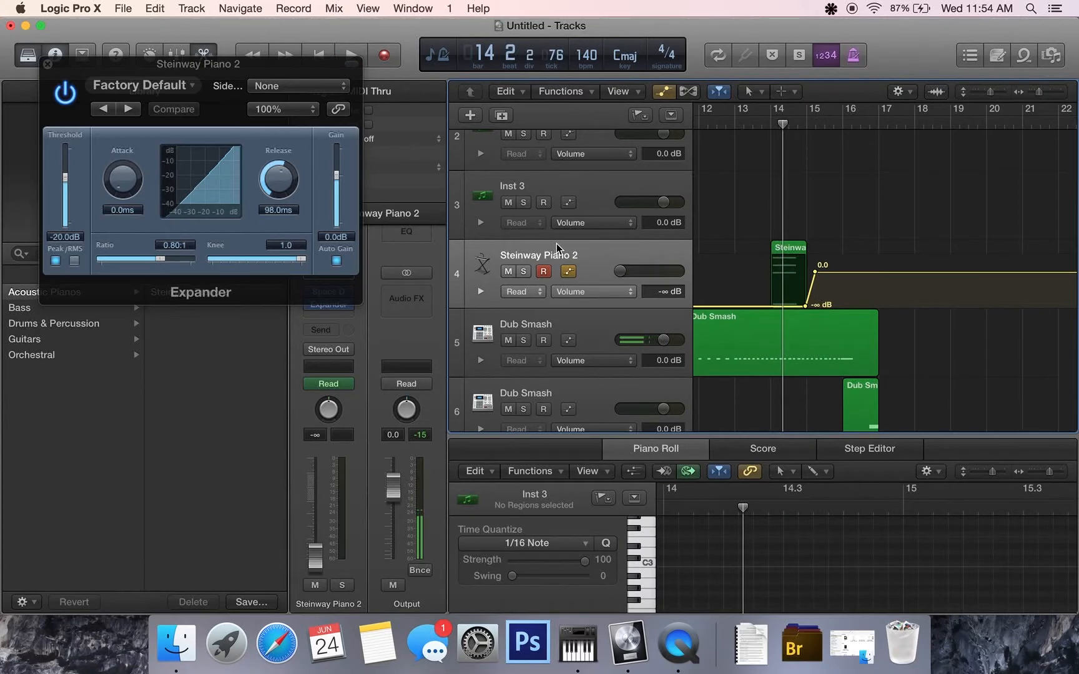
Turn off automation on the Steinway Piano 2 track and duplicate the track with its settings.
{"action": "left_click", "coordinate": [568, 271]}
{"action": "double_click", "coordinate": [579, 257]}
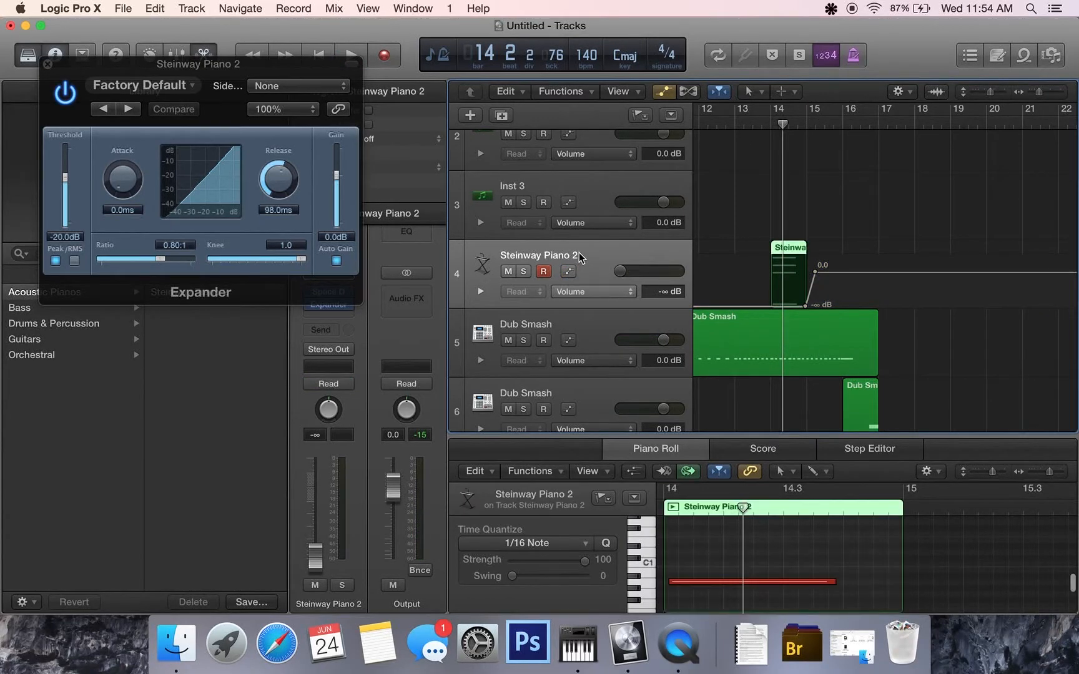
{"action": "left_click", "coordinate": [505, 119]}
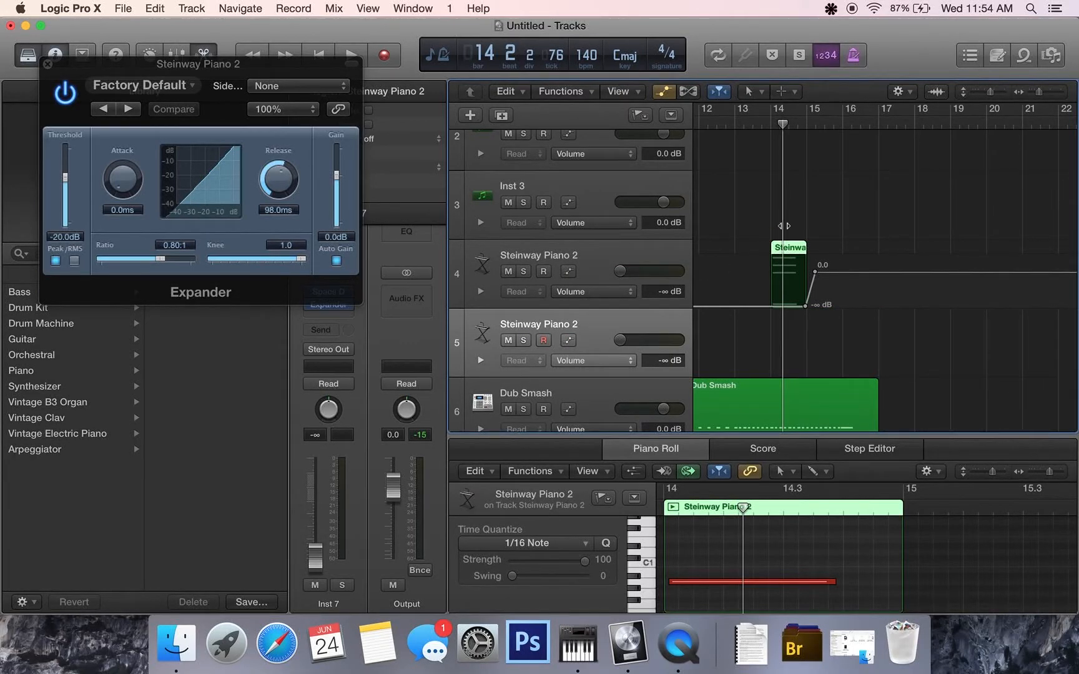
Paste the piano region with its automation data at bar 14 on the duplicate track and ramp its volume to 0.0 dB after bar 15.
{"action": "right_click", "coordinate": [774, 133]}
{"action": "key", "text": "Escape"}
{"action": "left_click", "coordinate": [771, 125]}
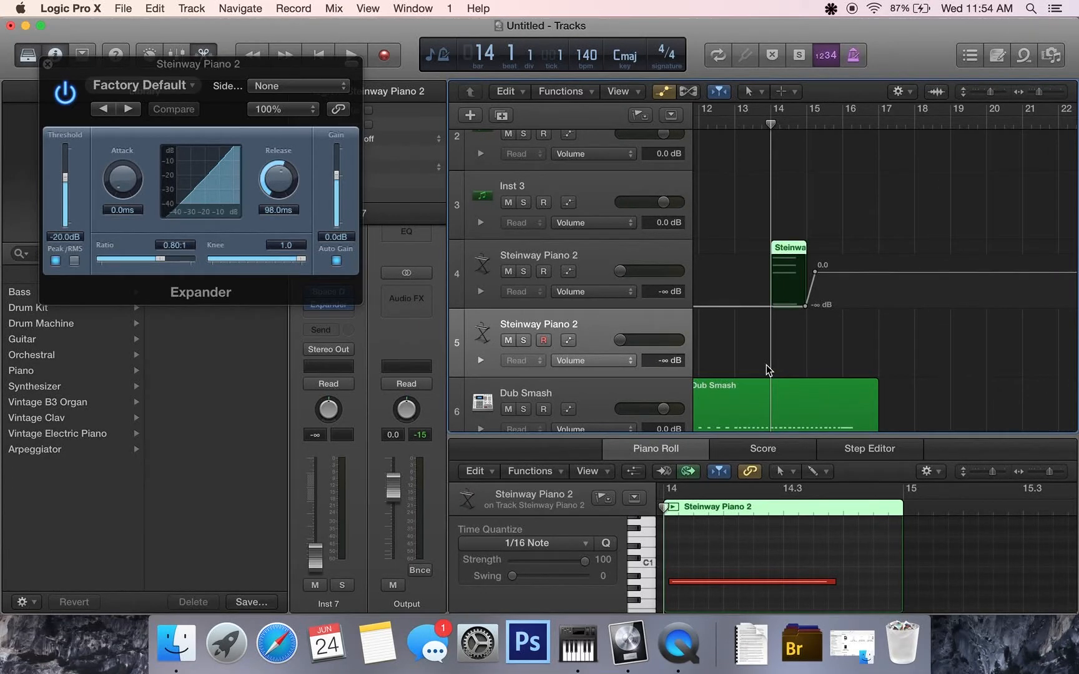
{"action": "key", "text": "super+v"}
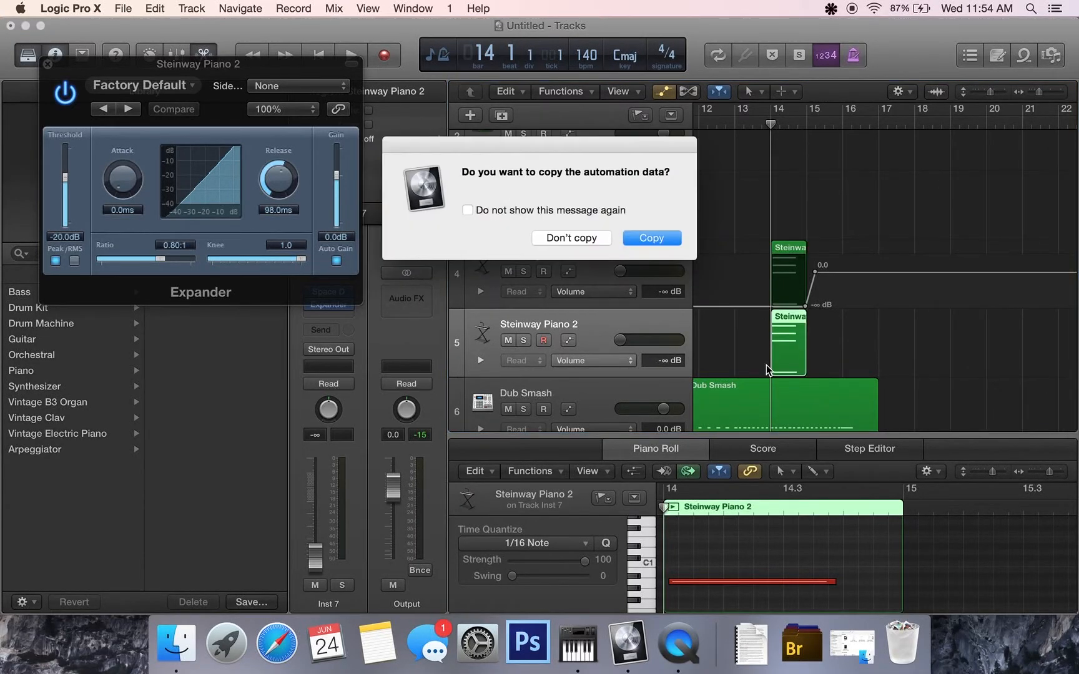
{"action": "left_click", "coordinate": [651, 238]}
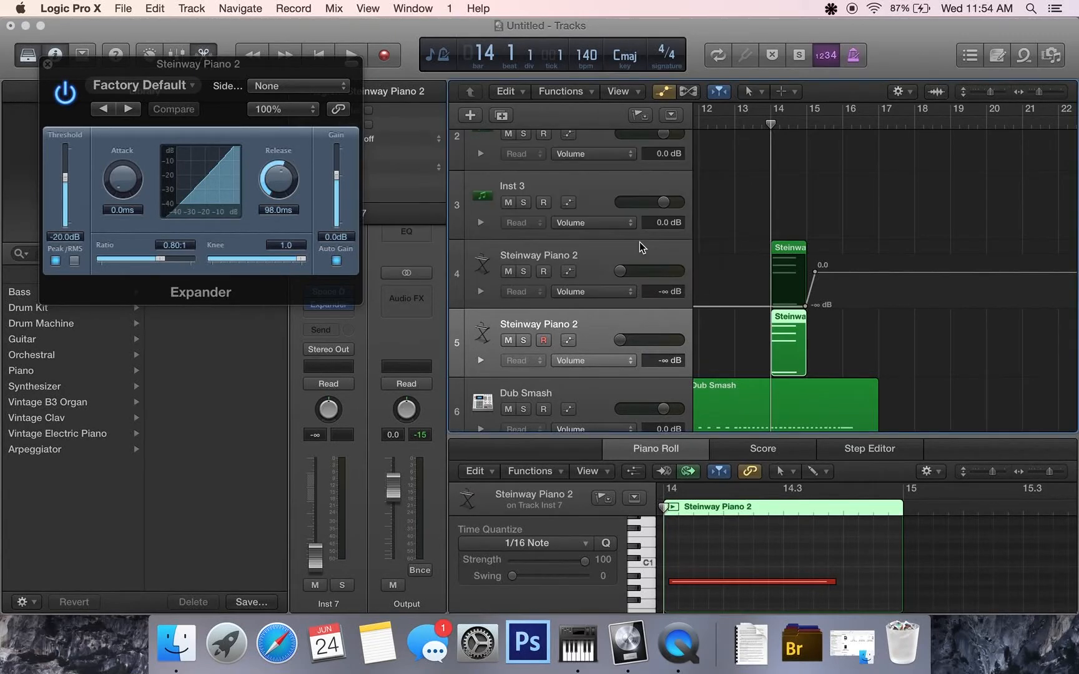
{"action": "left_click_drag", "start_coordinate": [816, 377], "coordinate": [815, 341]}
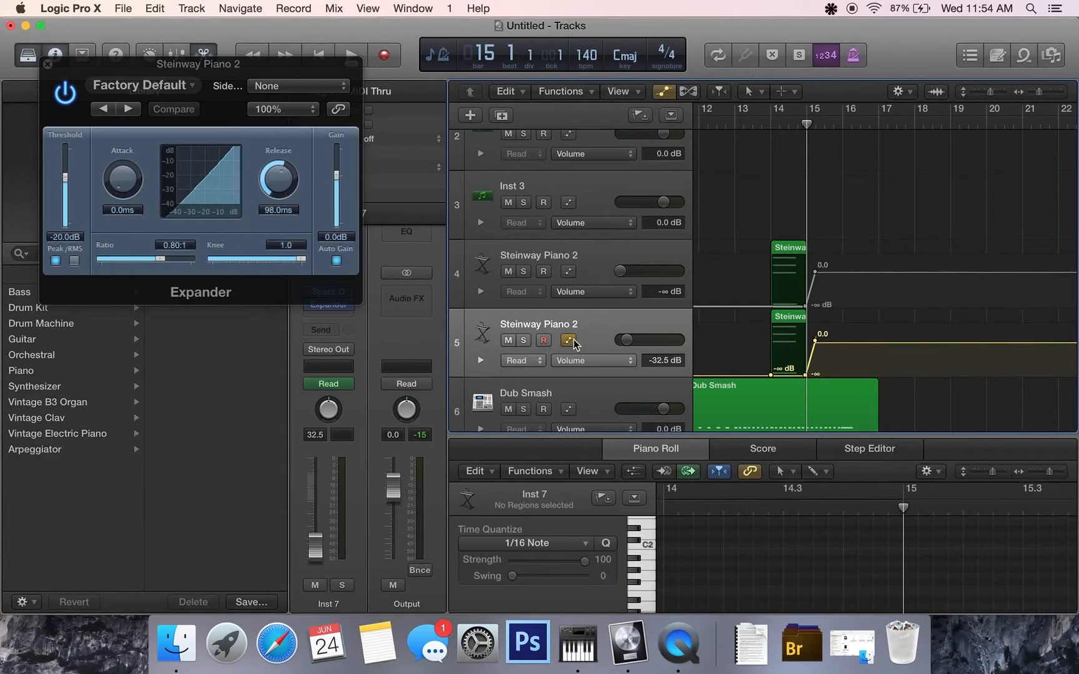
Close the Expander window and replace the duplicate track's EXS24 instrument with the ES P synthesizer.
{"action": "left_click", "coordinate": [522, 323]}
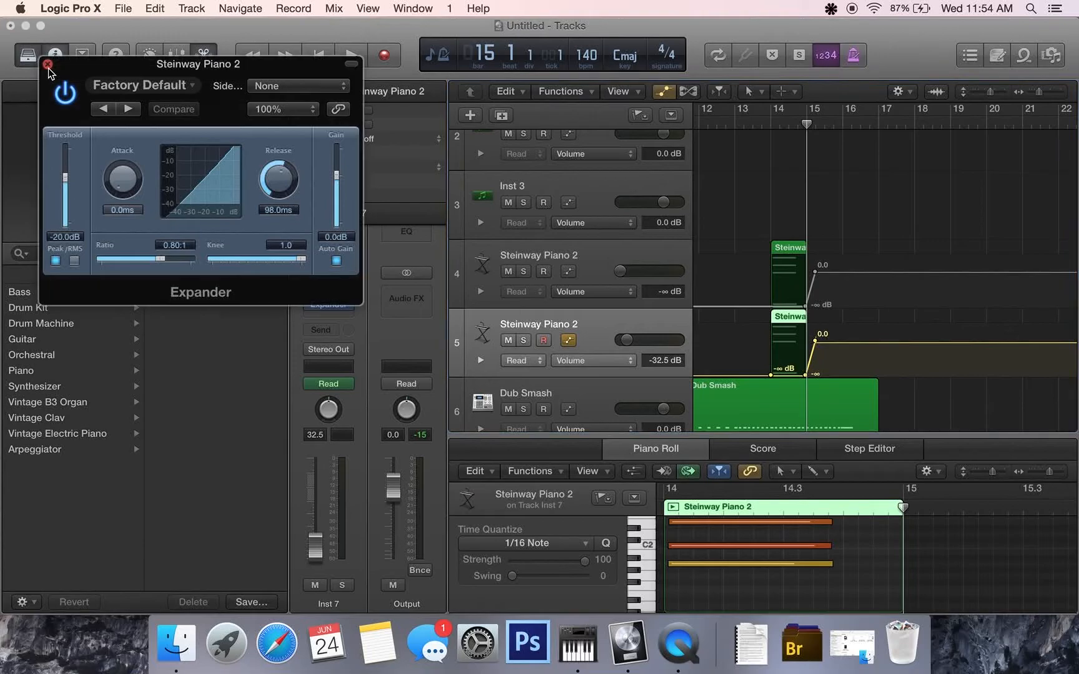
{"action": "left_click", "coordinate": [47, 64]}
{"action": "left_click", "coordinate": [595, 279]}
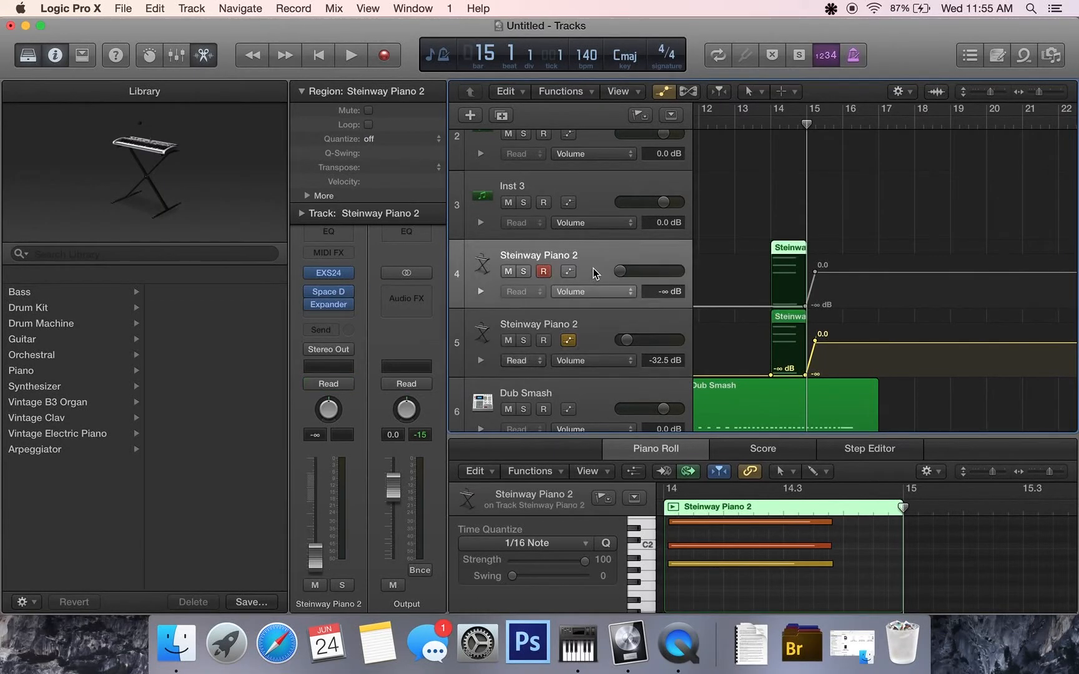
{"action": "left_click", "coordinate": [571, 324]}
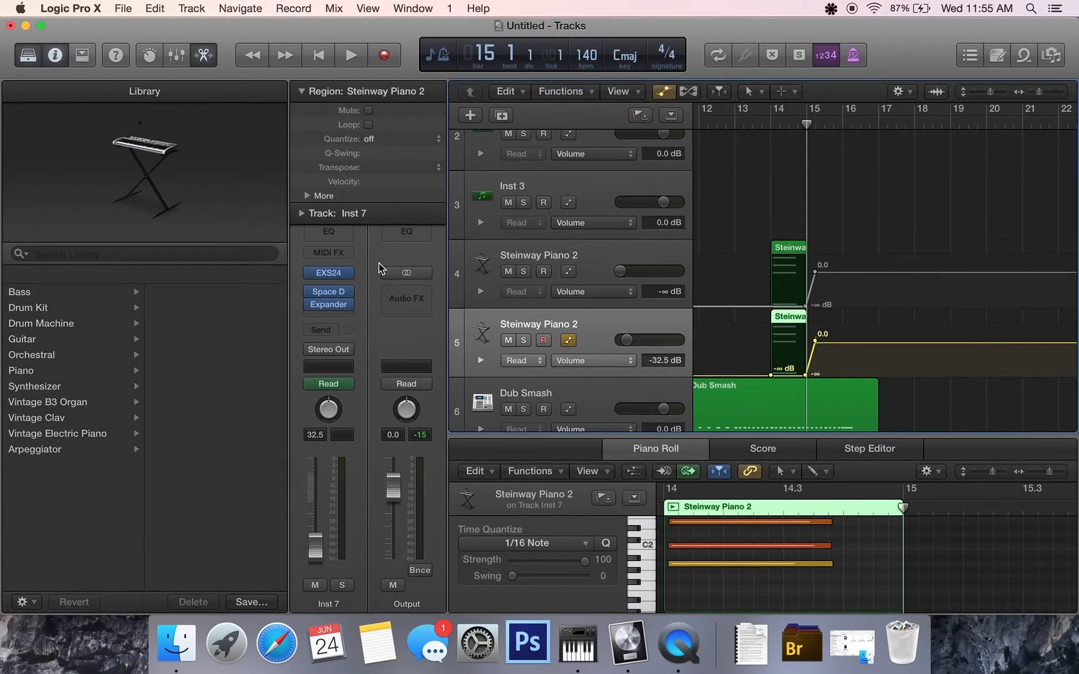
{"action": "left_click", "coordinate": [333, 275]}
{"action": "left_click", "coordinate": [47, 65]}
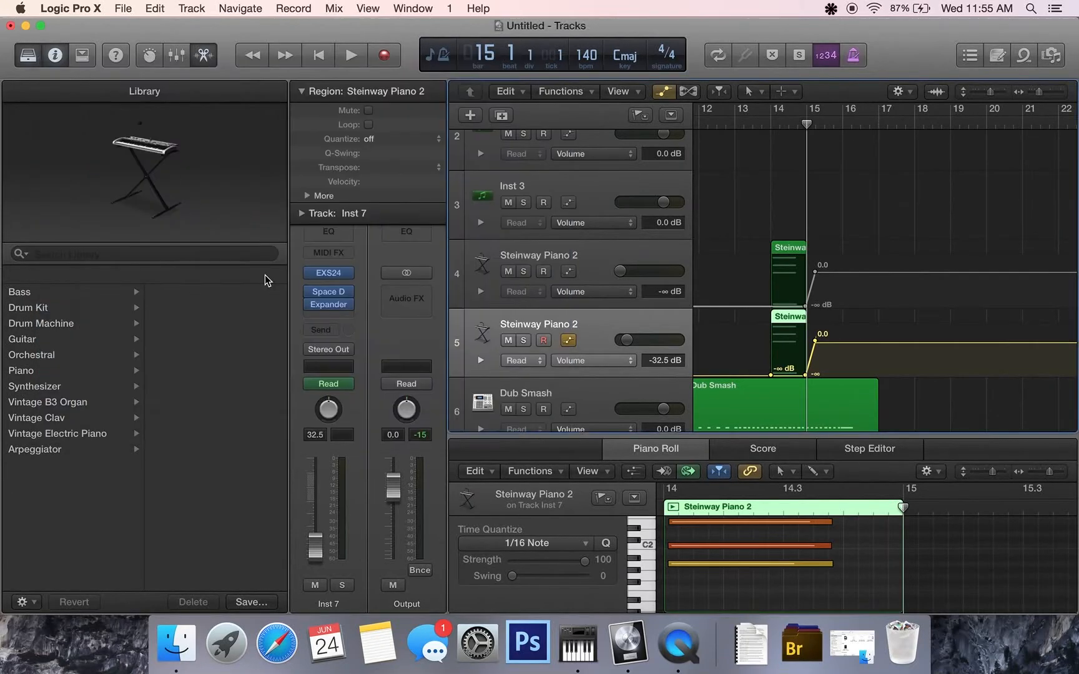
{"action": "left_click", "coordinate": [347, 282]}
{"action": "mouse_move", "coordinate": [387, 366]}
{"action": "left_click", "coordinate": [500, 378]}
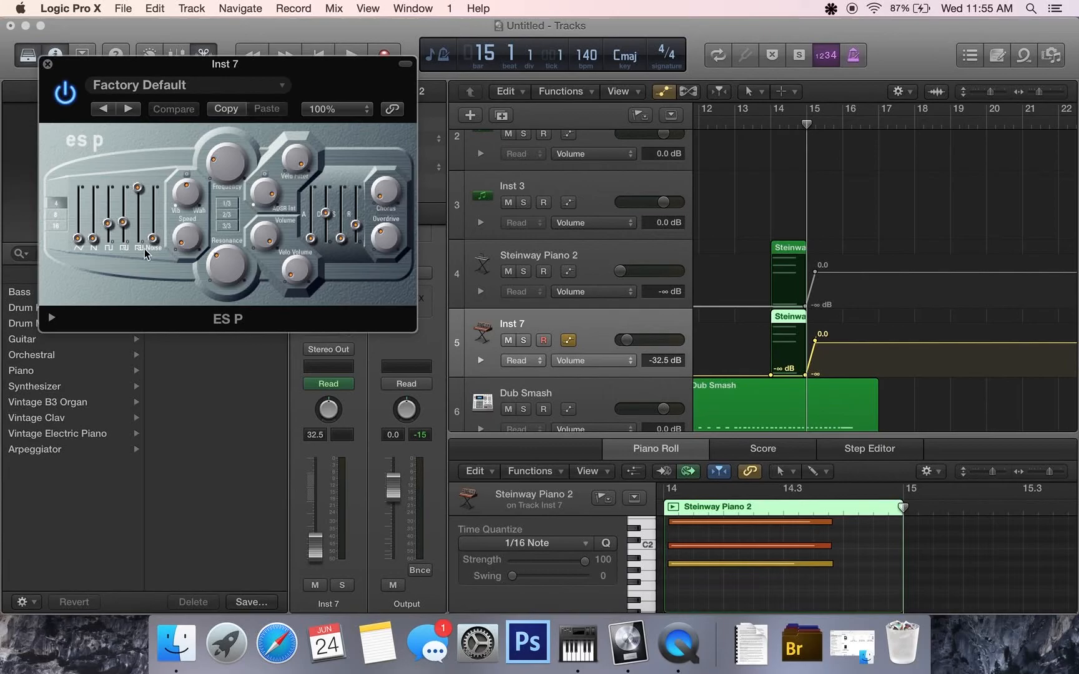
Turn the ES P's sub-oscillator fully down and its noise fully up, and play the result from bar 14.
{"action": "mouse_move", "coordinate": [153, 237]}
{"action": "left_mouse_down"}
{"action": "mouse_move", "coordinate": [153, 191]}
{"action": "mouse_move", "coordinate": [144, 239]}
{"action": "left_mouse_up"}
{"action": "left_click", "coordinate": [769, 128]}
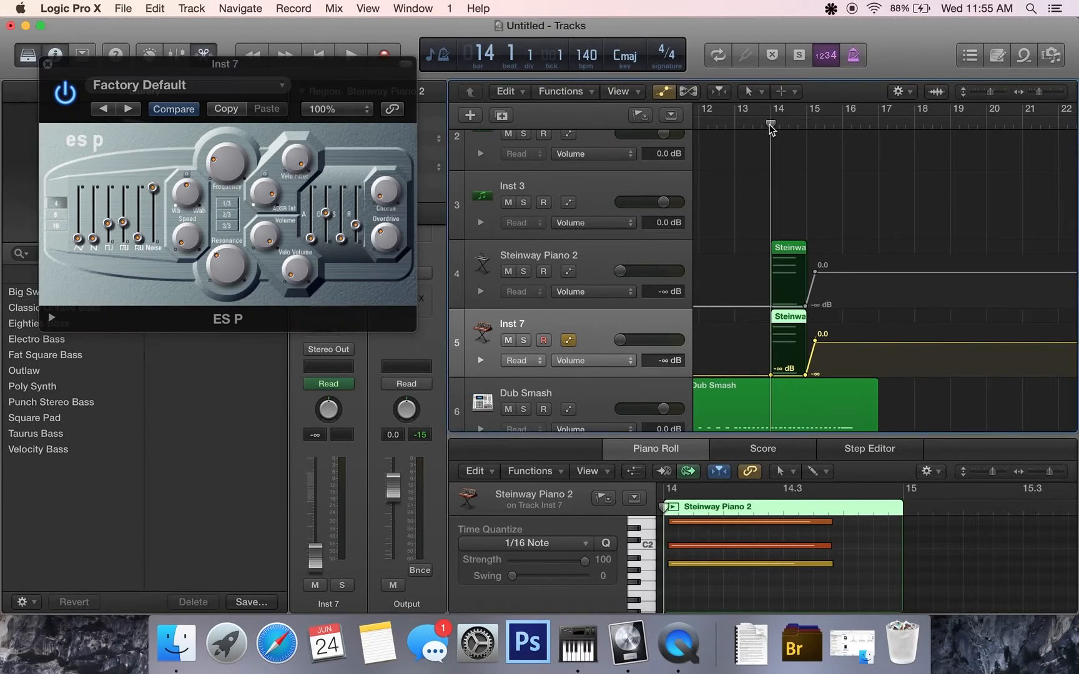
{"action": "key", "text": "space"}
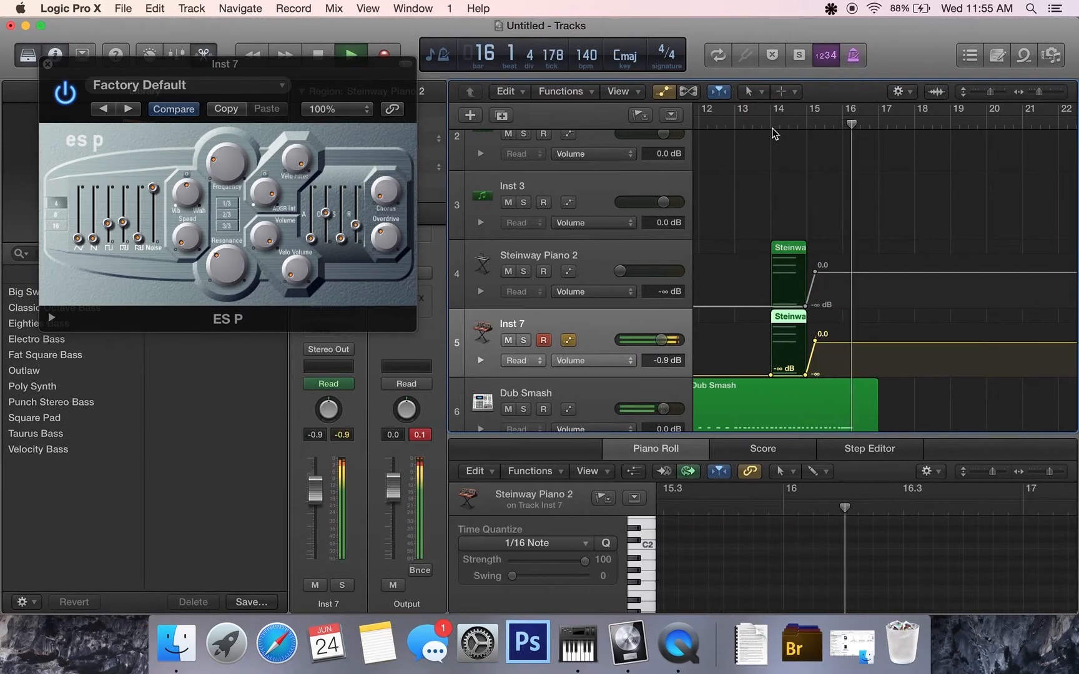
{"action": "key", "text": "space"}
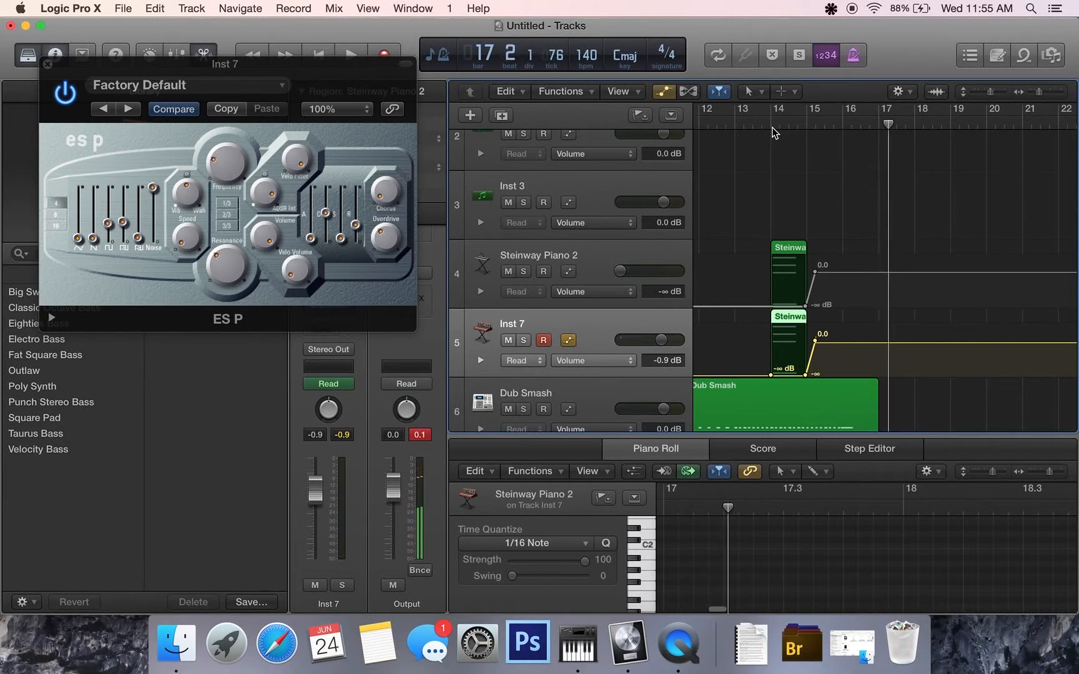
Raise the ES P's release, play back the arrangement, and close the synthesizer window.
{"action": "left_click_drag", "start_coordinate": [356, 225], "coordinate": [356, 213]}
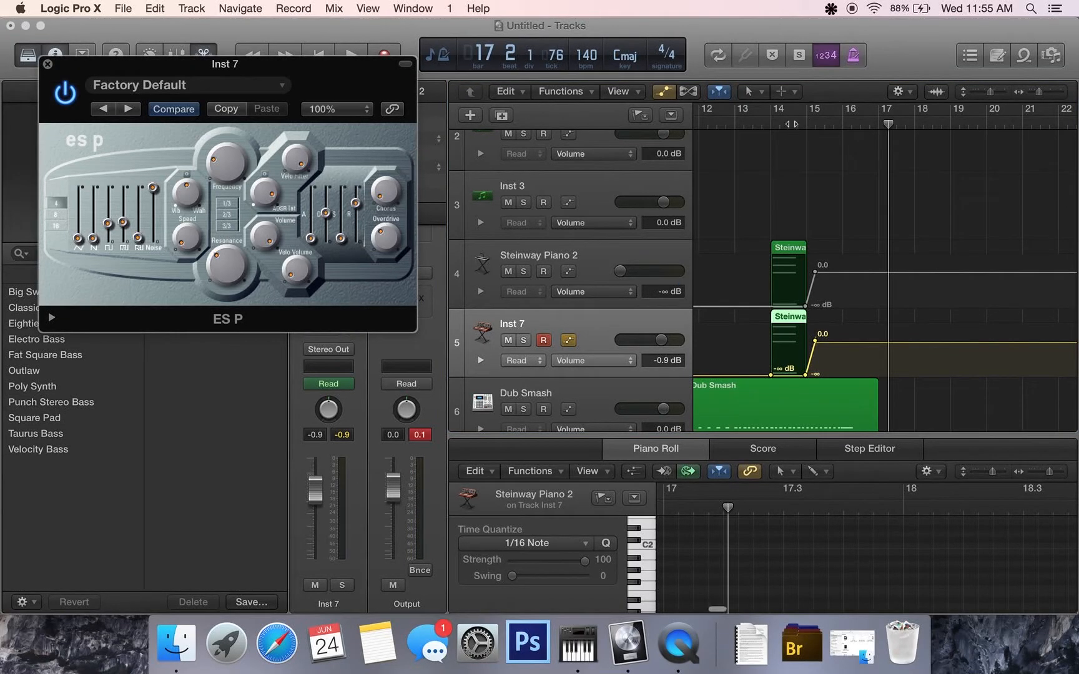
{"action": "double_click", "coordinate": [752, 123]}
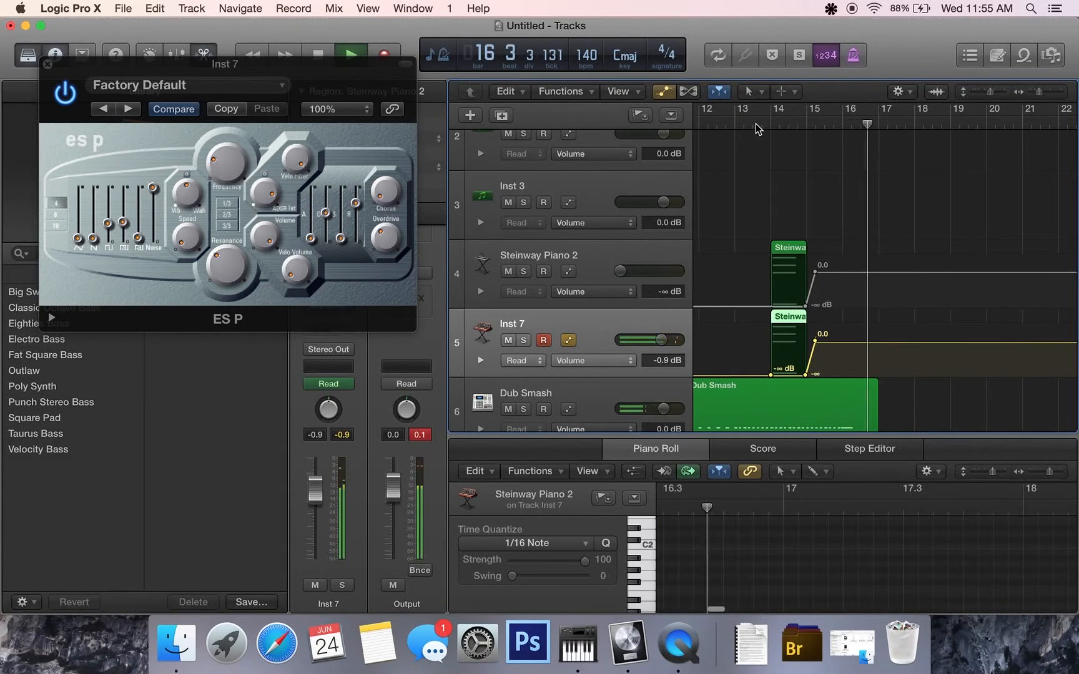
{"action": "key", "text": "space"}
{"action": "left_click", "coordinate": [48, 63]}
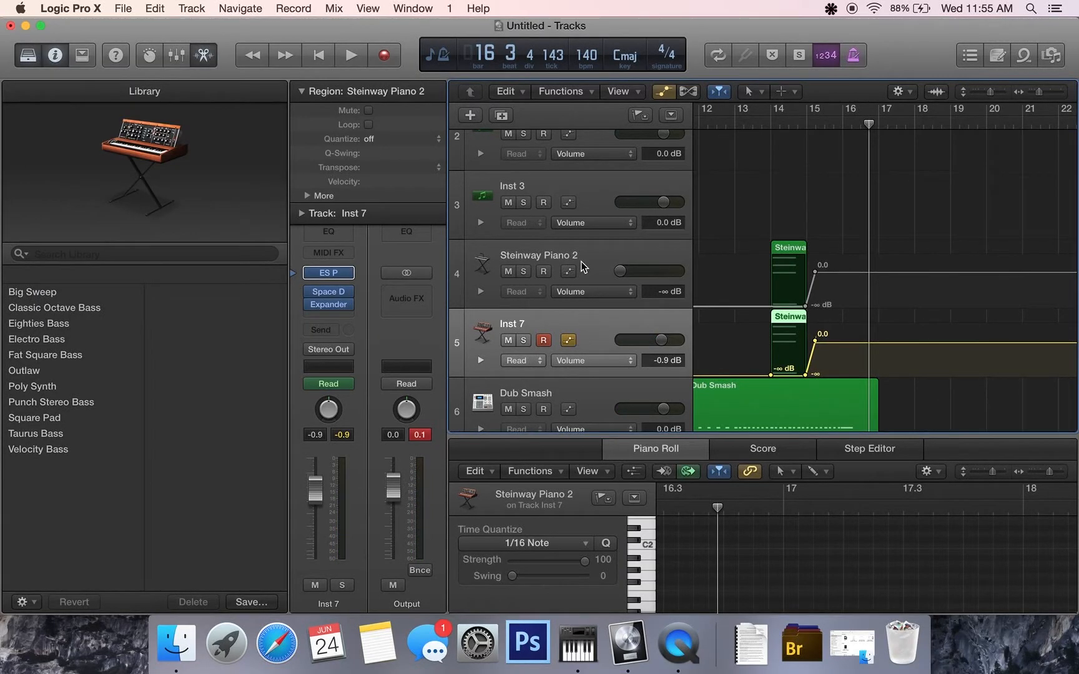
Raise the reverb output level slightly in the Steinway Piano 2 track's Space Designer and close its window.
{"action": "left_click", "coordinate": [581, 267]}
{"action": "left_click", "coordinate": [329, 293]}
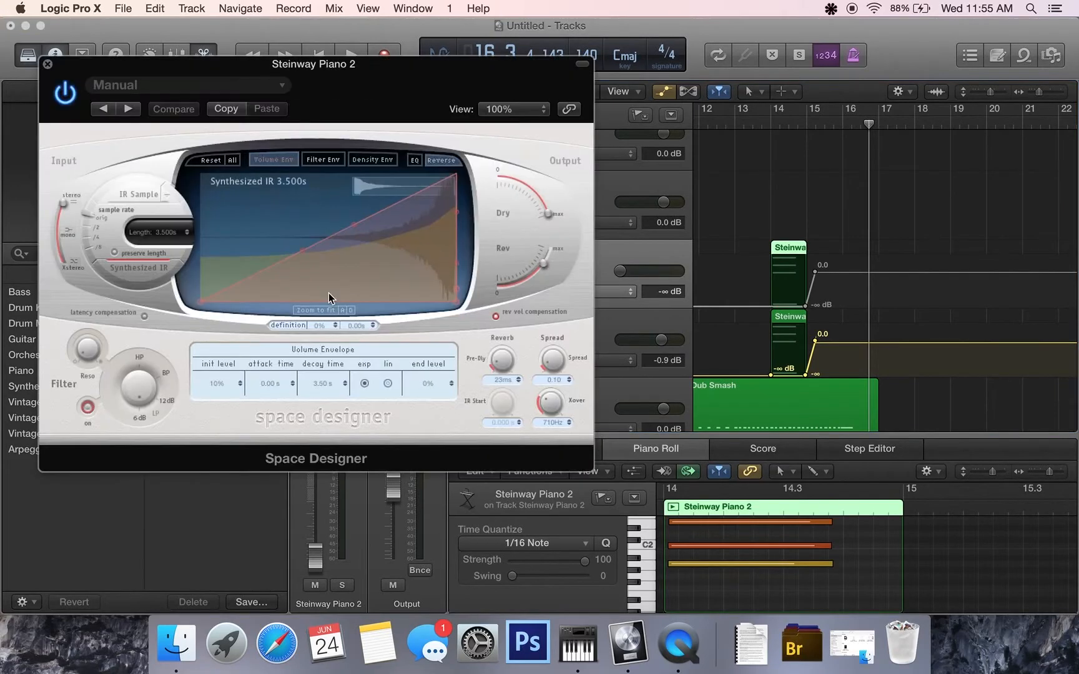
{"action": "left_click_drag", "start_coordinate": [537, 267], "coordinate": [545, 253]}
{"action": "left_click", "coordinate": [48, 64]}
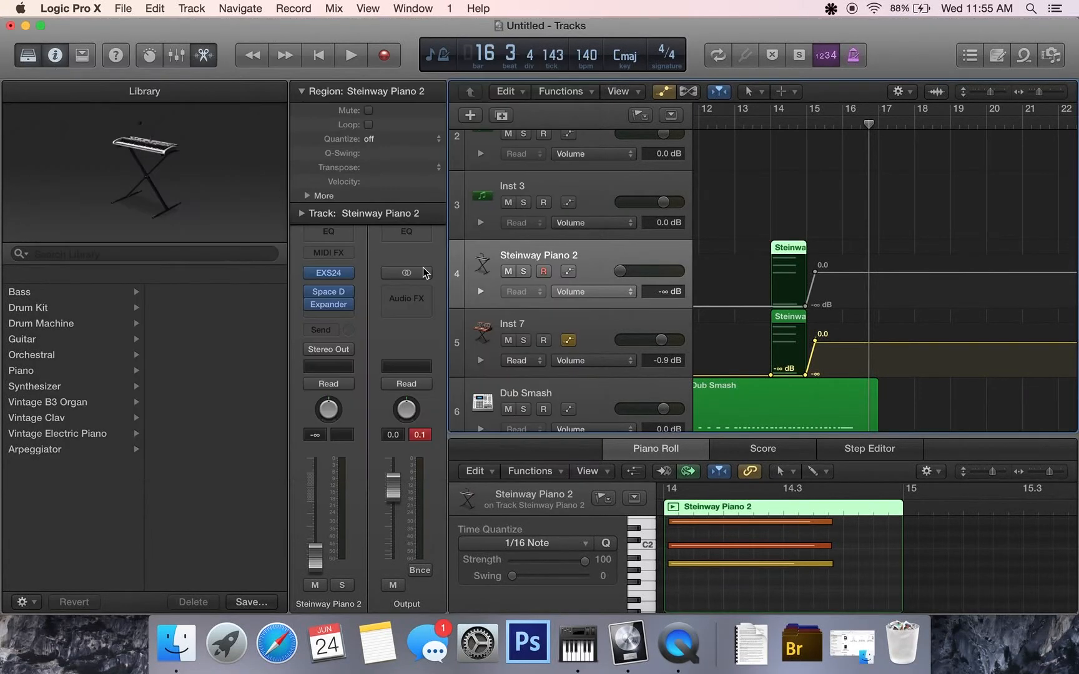
Raise the reverb output level in the Inst 7 track's Space Designer and play the arrangement from bar 14.
{"action": "left_click", "coordinate": [638, 325]}
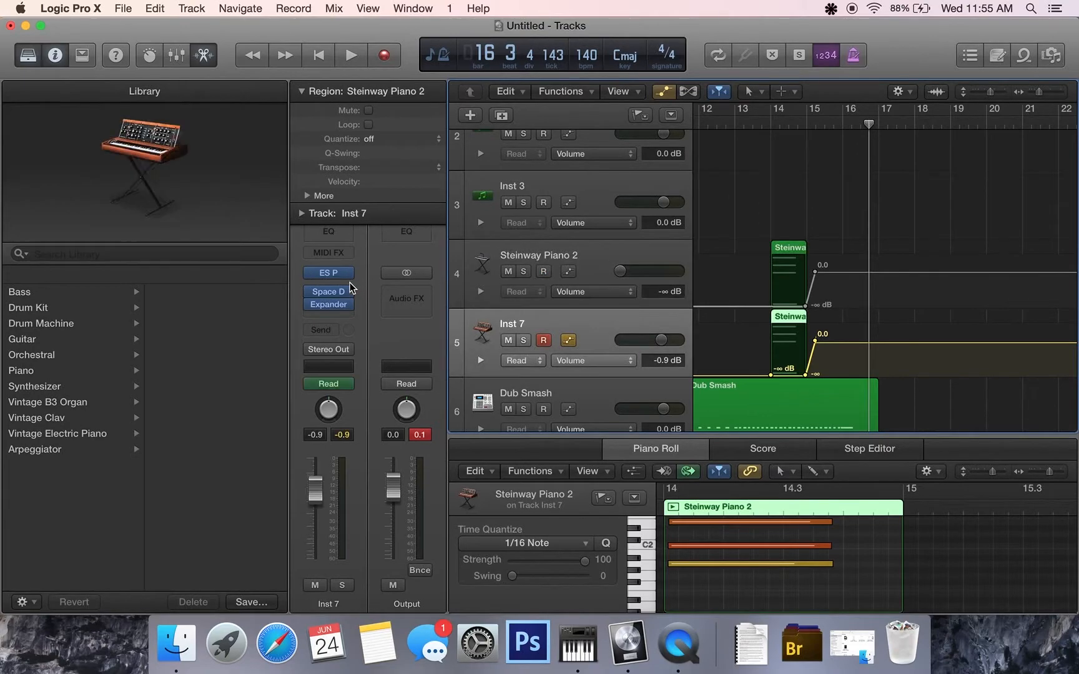
{"action": "left_click", "coordinate": [326, 294]}
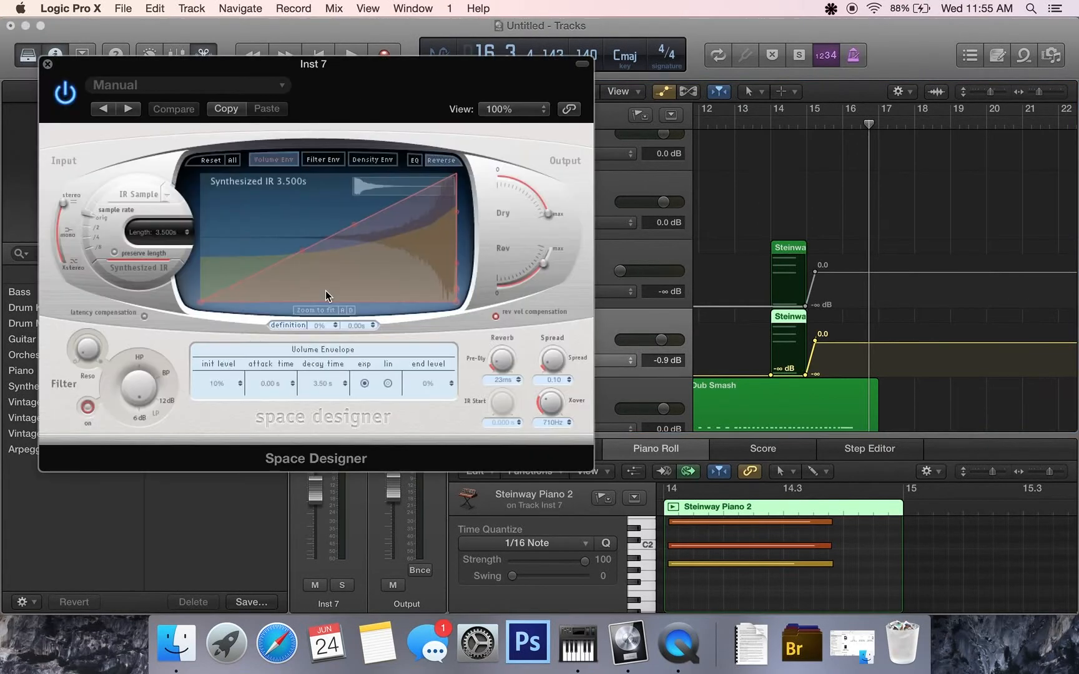
{"action": "left_click_drag", "start_coordinate": [544, 263], "coordinate": [545, 243]}
{"action": "left_click", "coordinate": [771, 128]}
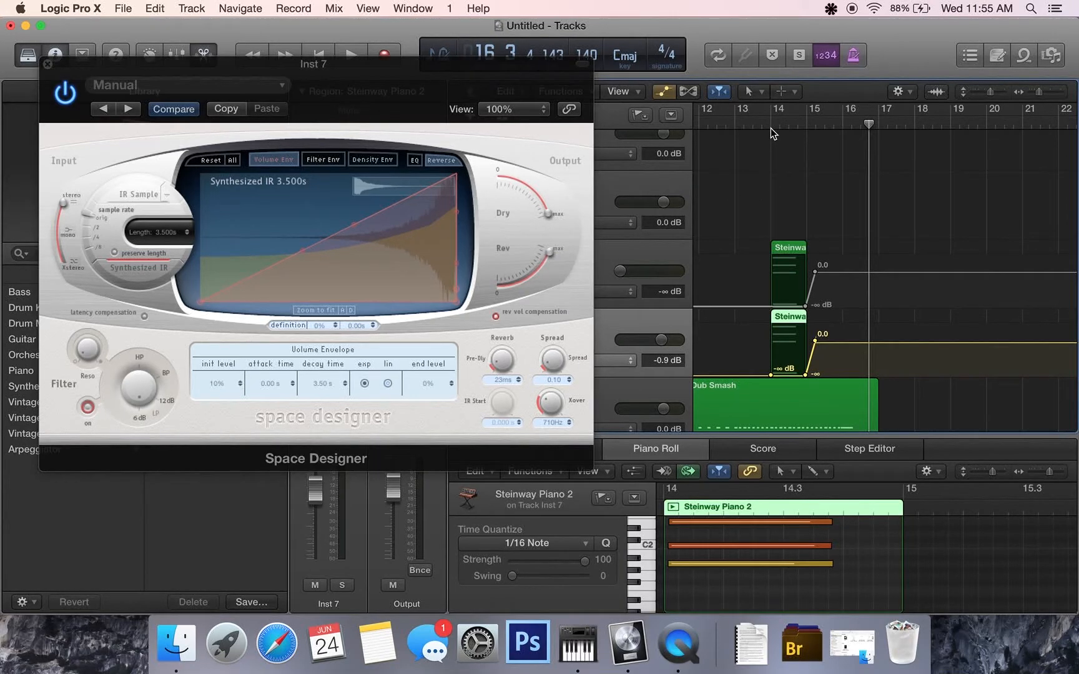
{"action": "left_click", "coordinate": [771, 128]}
{"action": "key", "text": "space"}
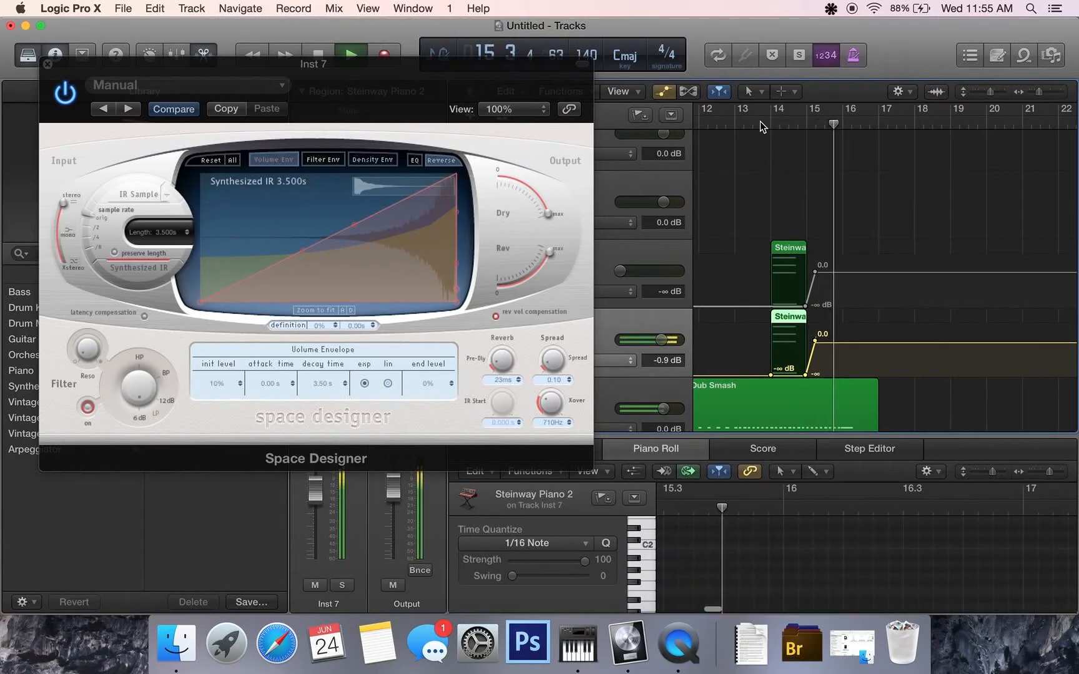
{"action": "key", "text": "space"}
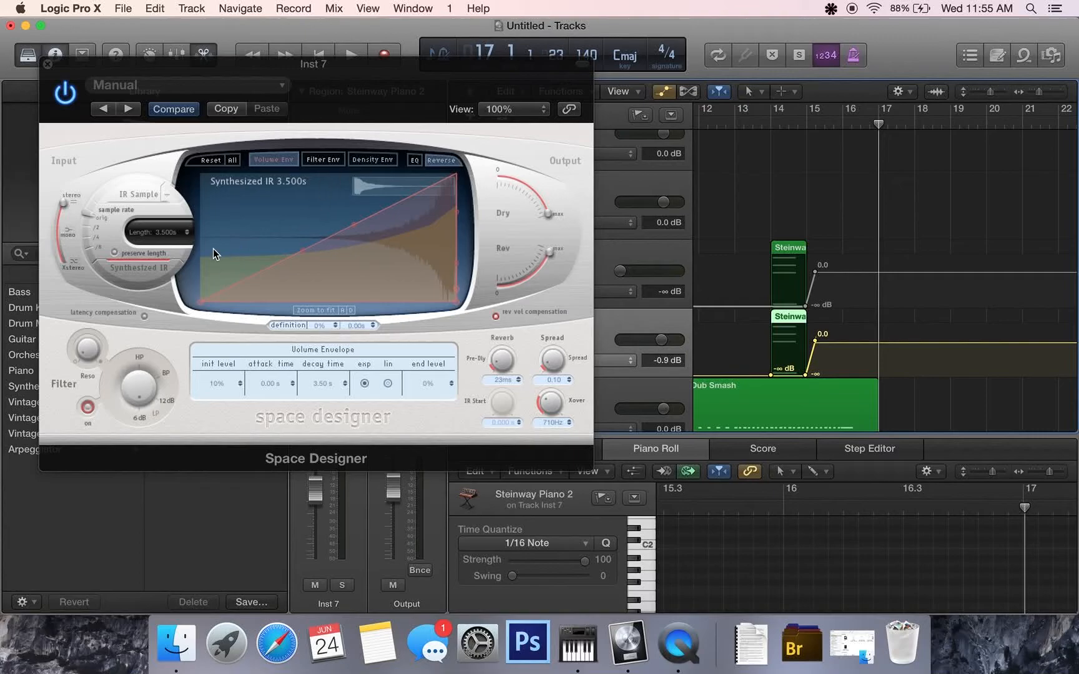
Set the synthesized impulse response length in Inst 7's Space Designer to 4.400 s and play the arrangement from bar 14.
{"action": "left_click_drag", "start_coordinate": [186, 232], "coordinate": [186, 226]}
{"action": "double_click", "coordinate": [768, 125]}
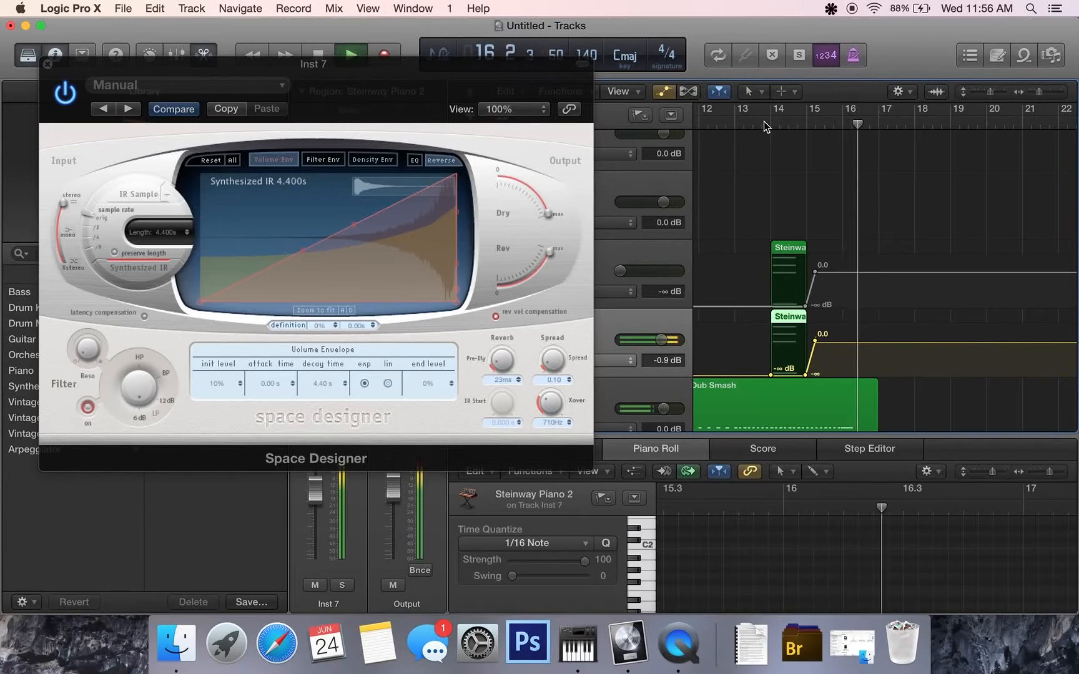
{"action": "key", "text": "space"}
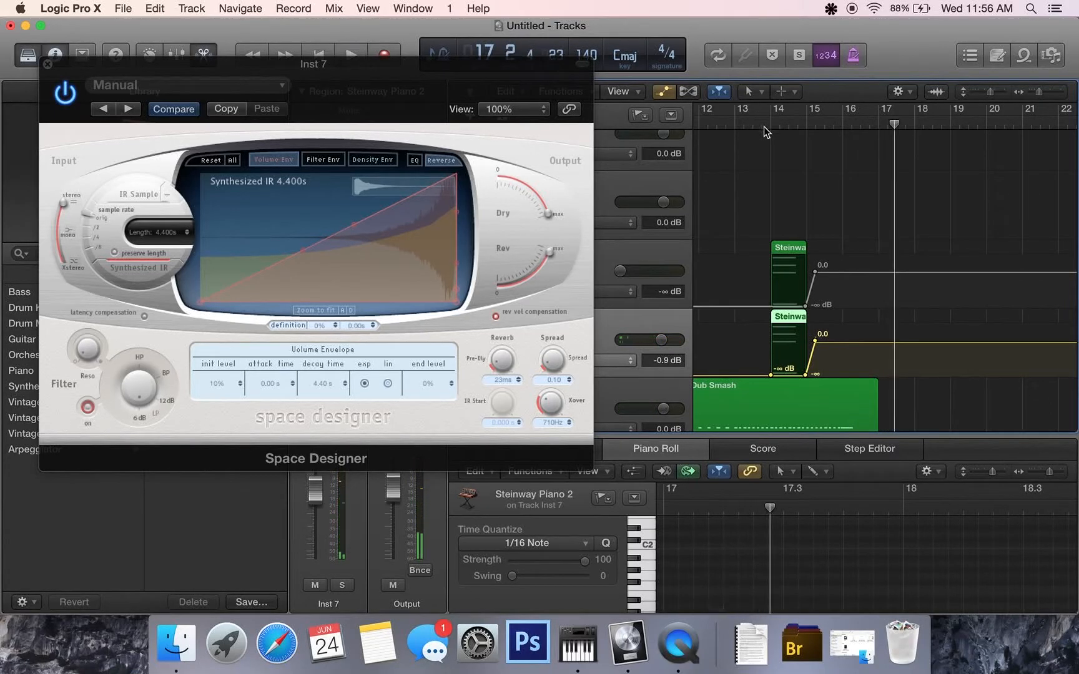
Lengthen Inst 7's synthesized impulse response further and close the Space Designer window.
{"action": "left_click", "coordinate": [187, 231]}
{"action": "scroll", "coordinate": [186, 230], "scroll_direction": "up", "scroll_amount": 7}
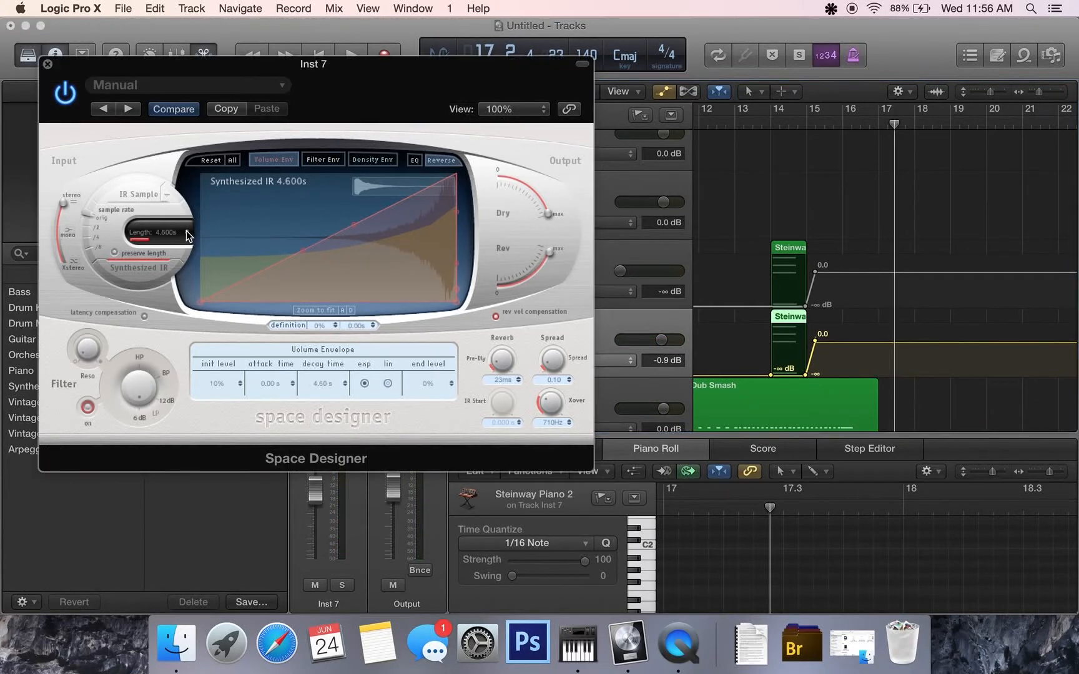
{"action": "scroll", "coordinate": [186, 230], "scroll_direction": "up", "scroll_amount": 4}
{"action": "scroll", "coordinate": [185, 231], "scroll_direction": "up", "scroll_amount": 10}
{"action": "scroll", "coordinate": [187, 233], "scroll_direction": "down", "scroll_amount": 8}
{"action": "left_click", "coordinate": [47, 64]}
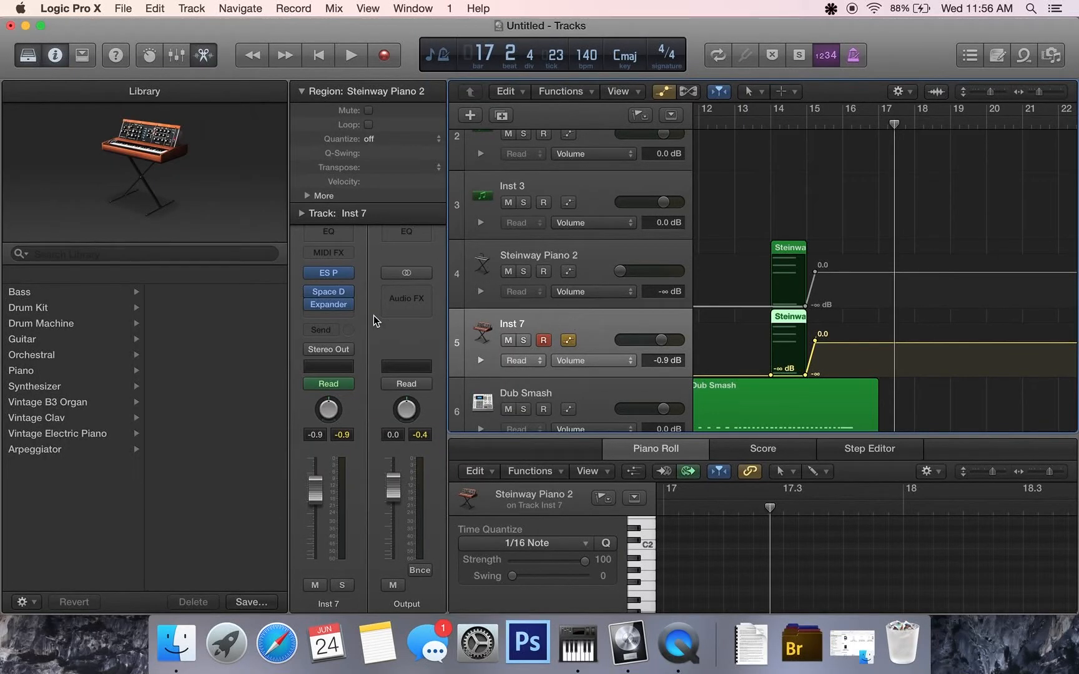
Insert a Stereo Delay after the Expander on the Inst 7 track and play the arrangement from bar 14.
{"action": "left_click", "coordinate": [332, 317]}
{"action": "mouse_move", "coordinate": [341, 363]}
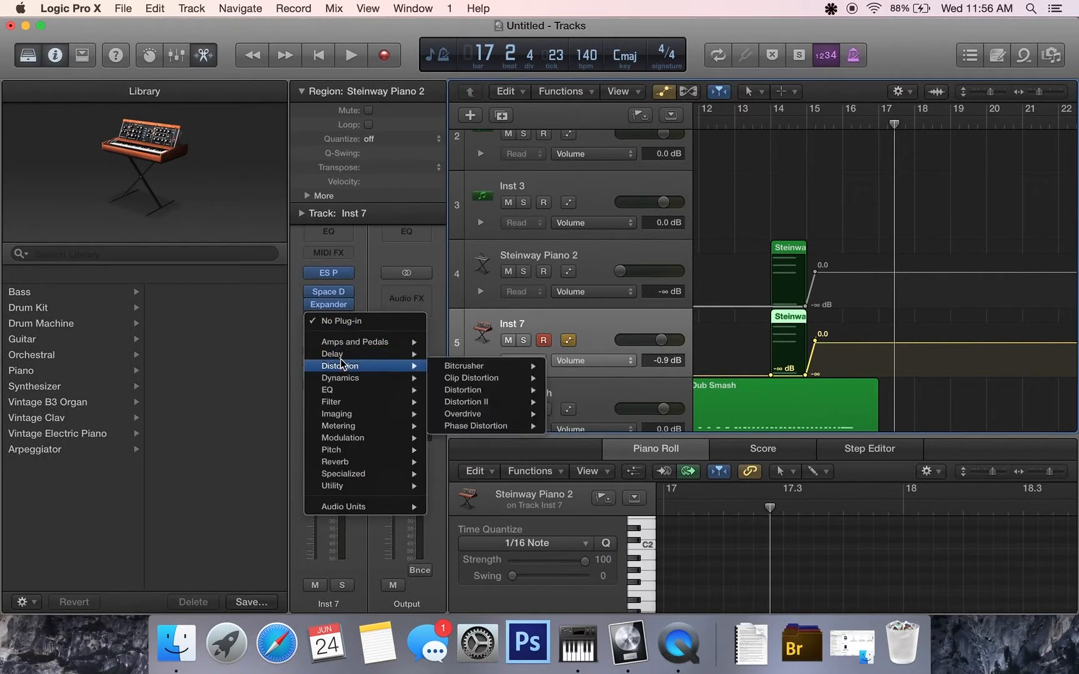
{"action": "mouse_move", "coordinate": [508, 389]}
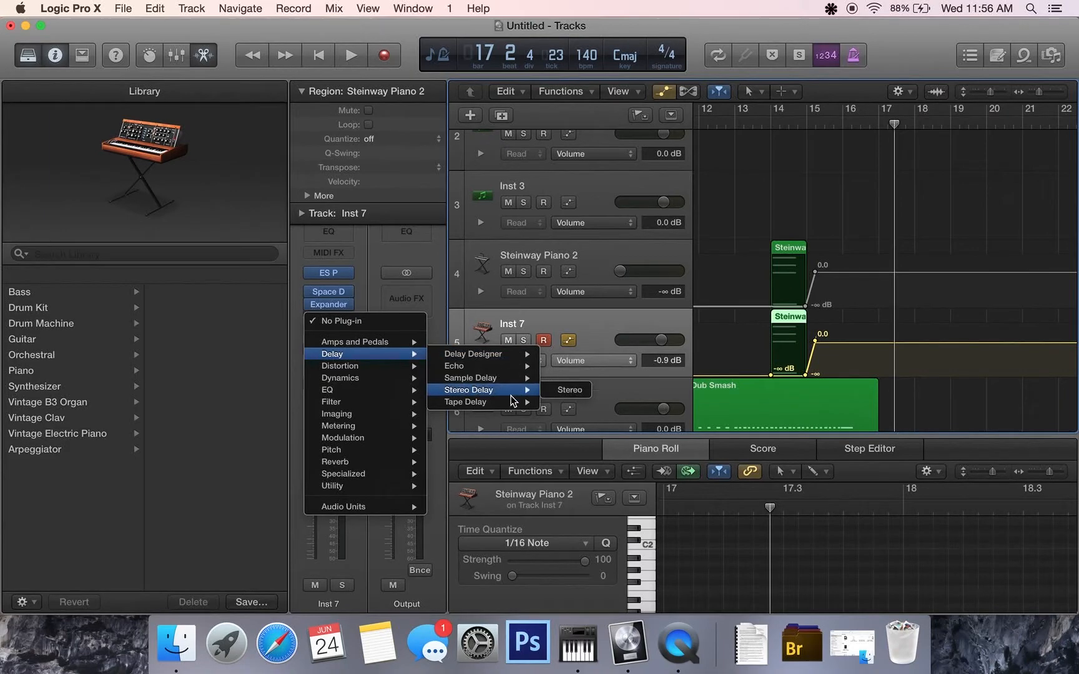
{"action": "left_click", "coordinate": [563, 398]}
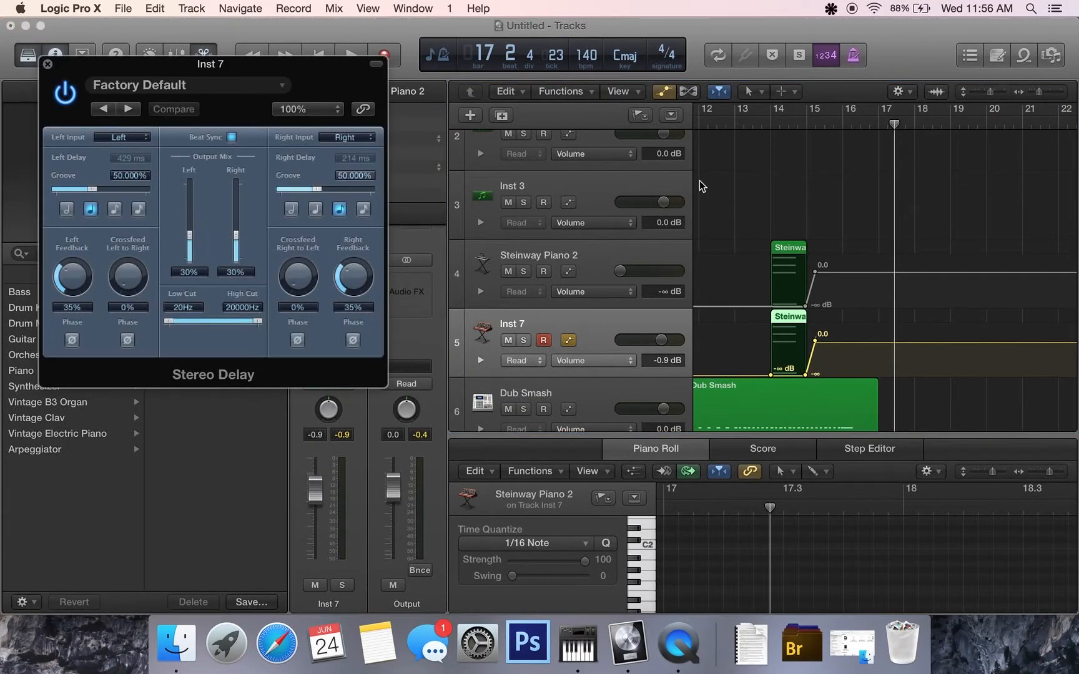
{"action": "double_click", "coordinate": [770, 126]}
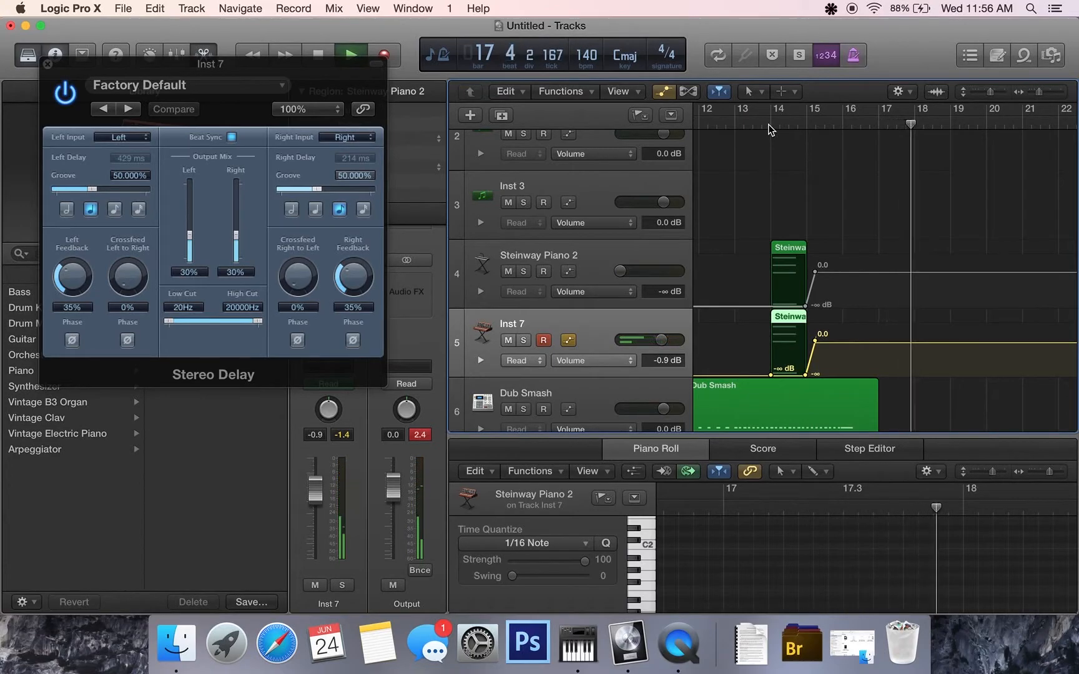
{"action": "left_click", "coordinate": [769, 129]}
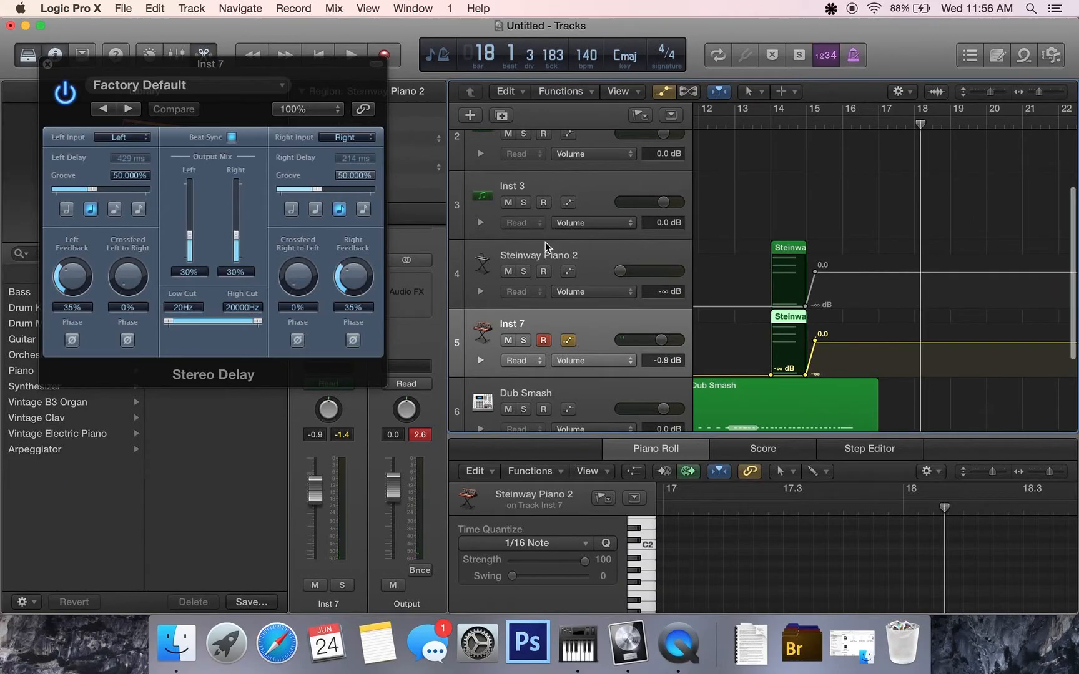
Close the Stereo Delay window and load the ES2 synthesizer in stereo on the Inst 3 track.
{"action": "scroll", "coordinate": [556, 228], "scroll_direction": "up", "scroll_amount": 3}
{"action": "left_click", "coordinate": [565, 257]}
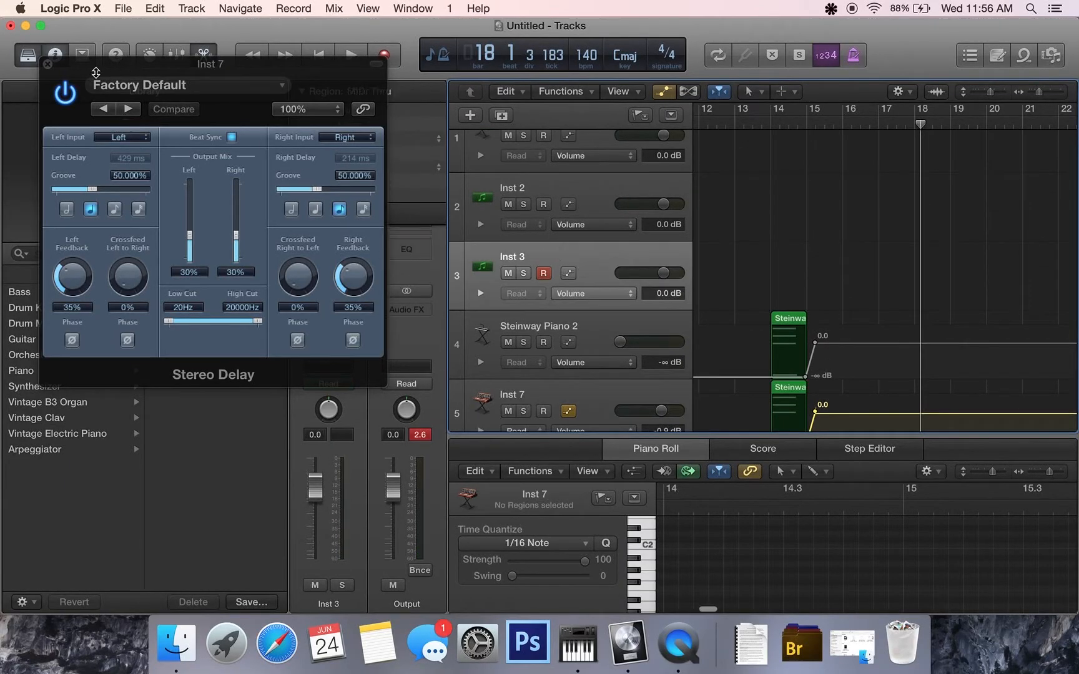
{"action": "left_click", "coordinate": [48, 66]}
{"action": "left_click", "coordinate": [48, 64]}
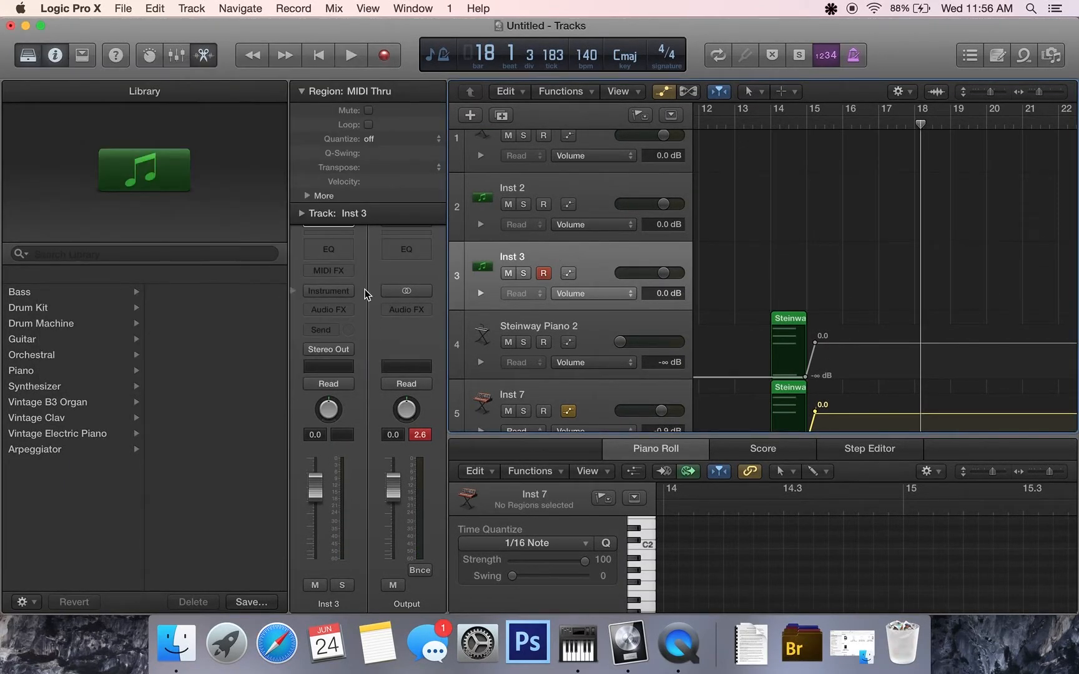
{"action": "left_click", "coordinate": [330, 292]}
{"action": "mouse_move", "coordinate": [353, 396]}
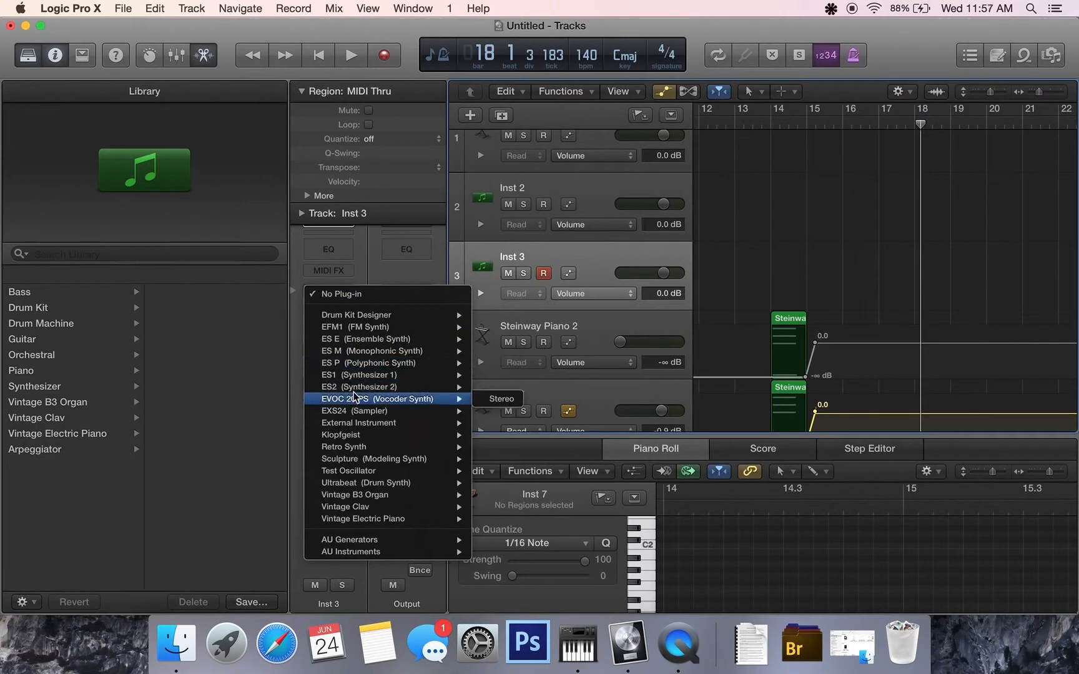
{"action": "left_click", "coordinate": [513, 391]}
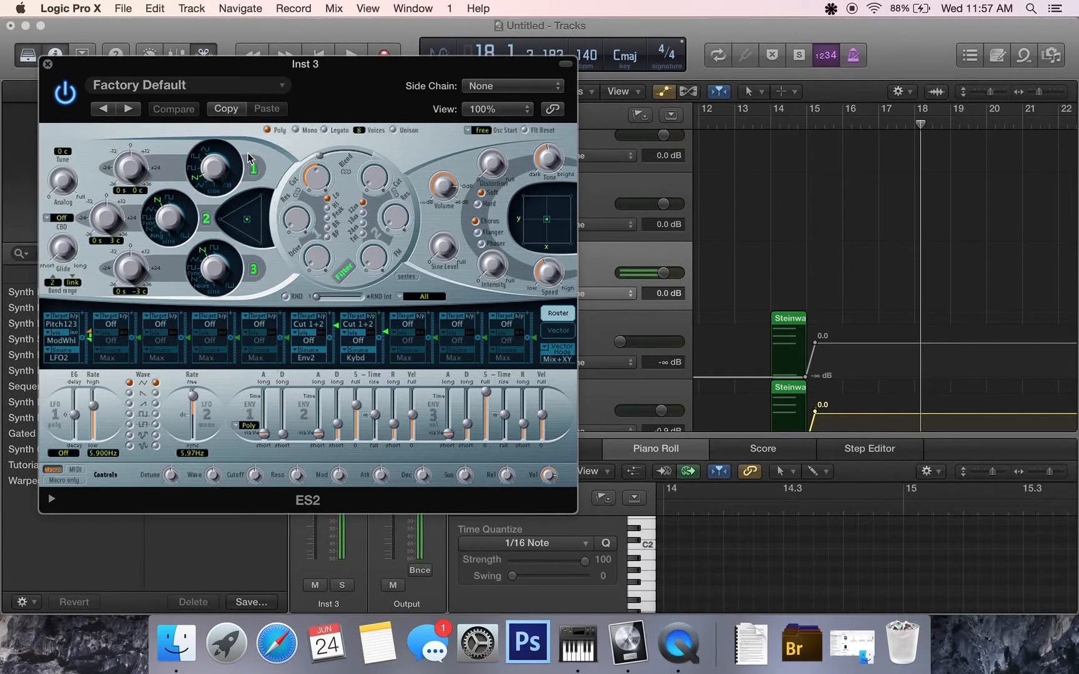
Change the ES2's oscillator 1 and 2 waveforms, tune oscillator 2 to 12 s, and set the third LFO waveform with LFO 2 synced to 1/8d.
{"action": "left_click", "coordinate": [192, 114]}
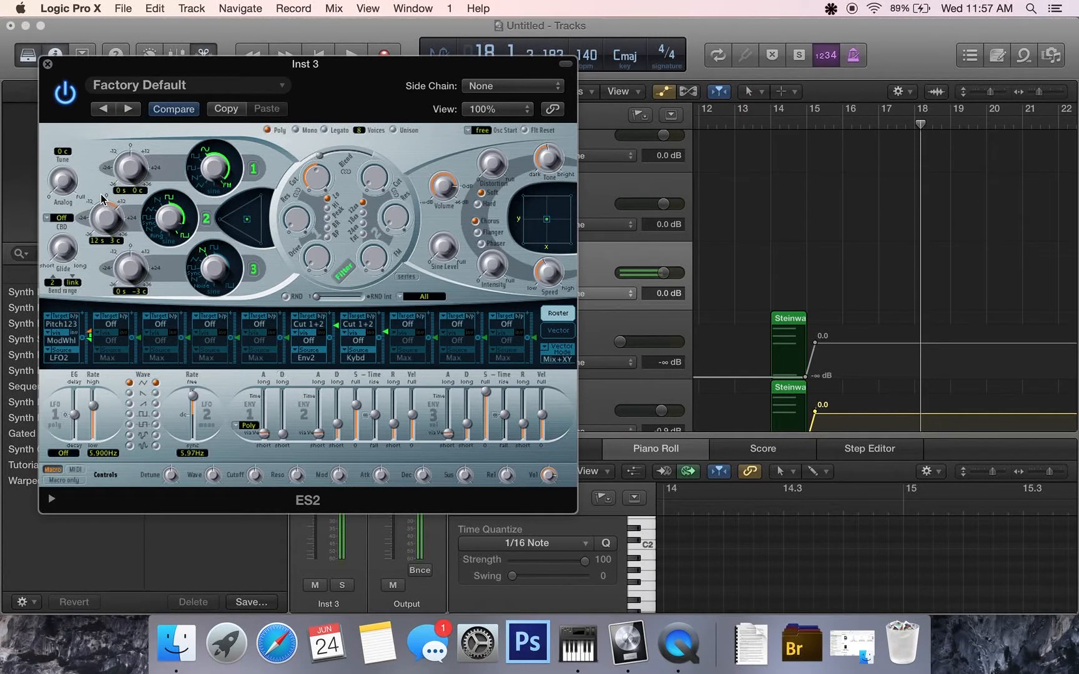
{"action": "left_click", "coordinate": [129, 404]}
{"action": "left_click_drag", "start_coordinate": [191, 401], "coordinate": [197, 428]}
In the ES2's fourth modulation routing, set the target to Cutoff 1, the source to LFO2 and the via to Velo.
{"action": "left_click", "coordinate": [204, 325]}
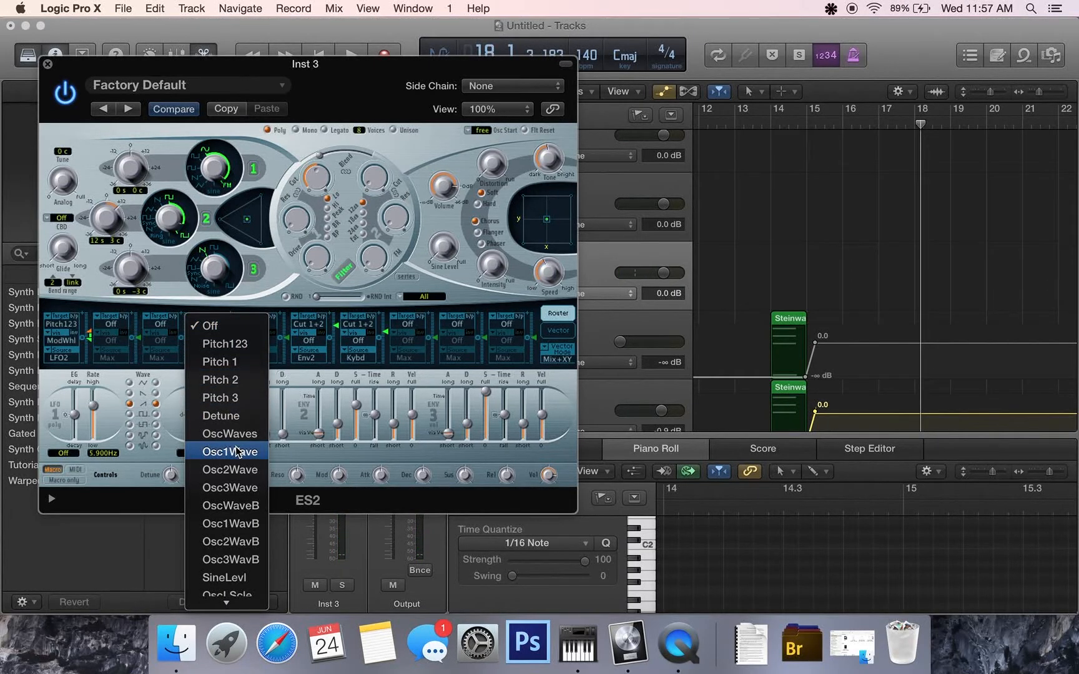
{"action": "mouse_move", "coordinate": [231, 602]}
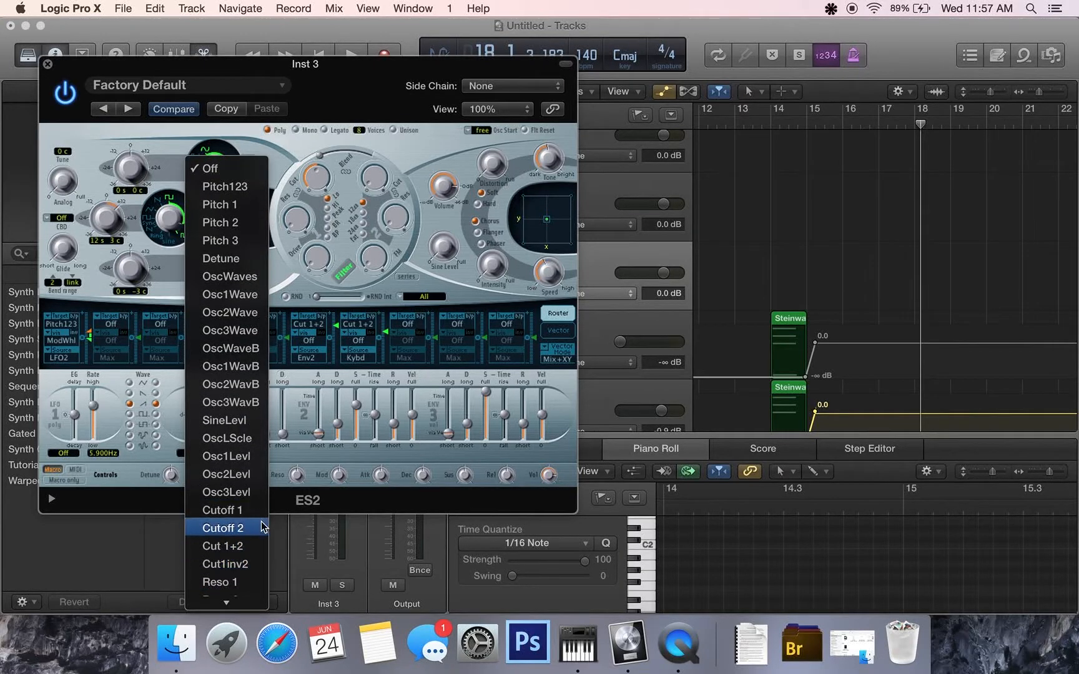
{"action": "left_click", "coordinate": [225, 510]}
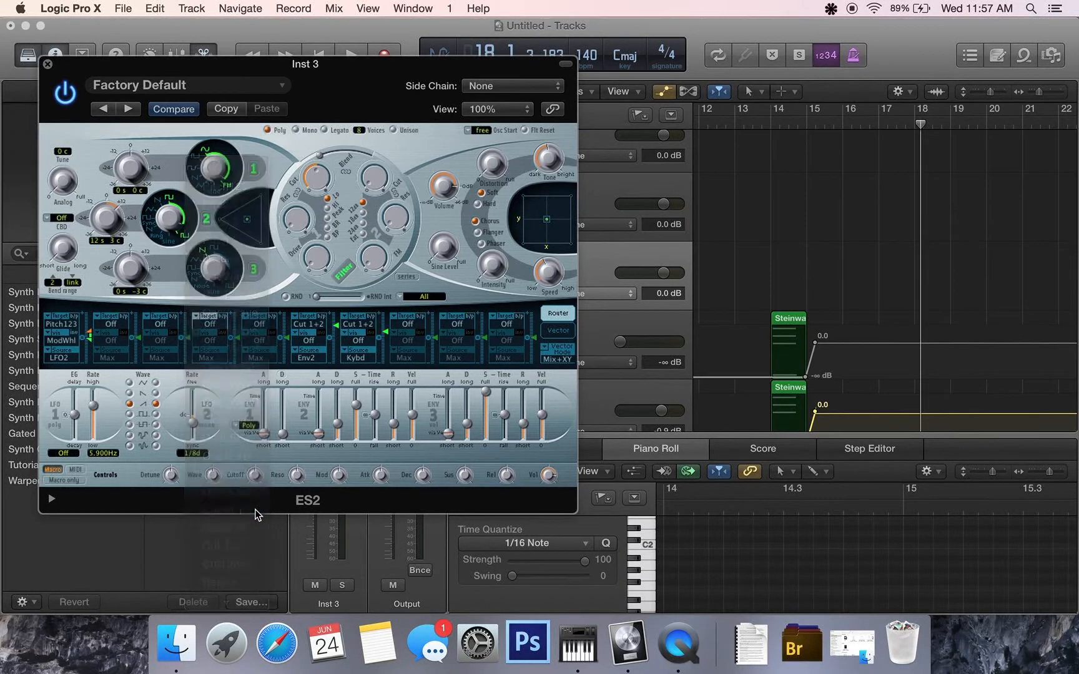
{"action": "left_click", "coordinate": [209, 357]}
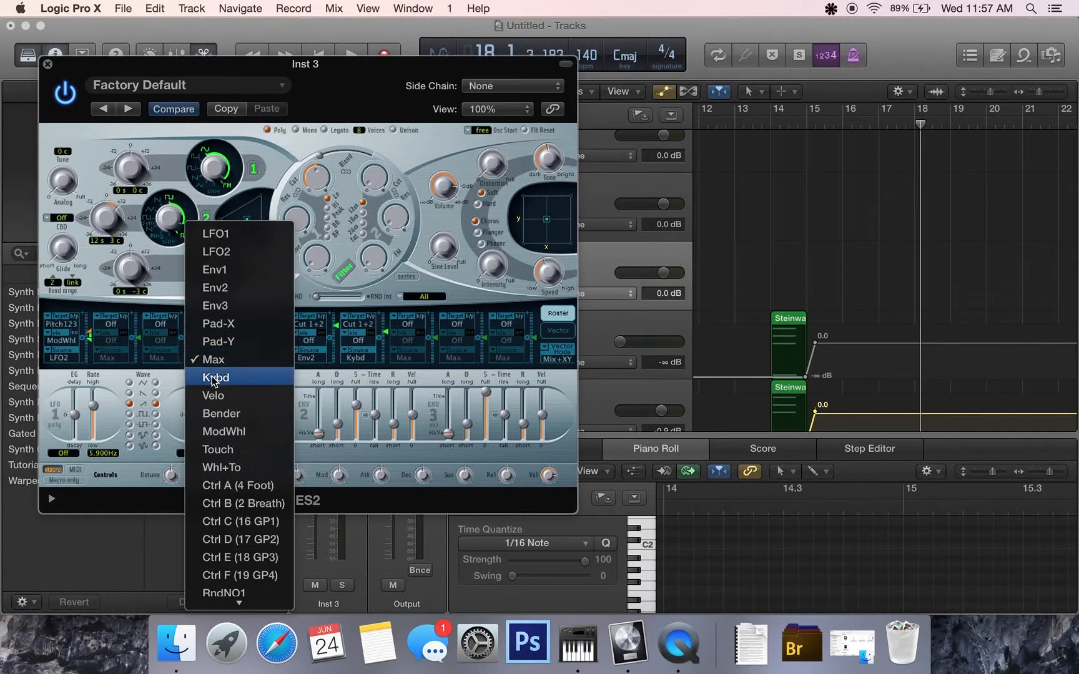
{"action": "left_click", "coordinate": [214, 361]}
{"action": "left_click", "coordinate": [213, 359]}
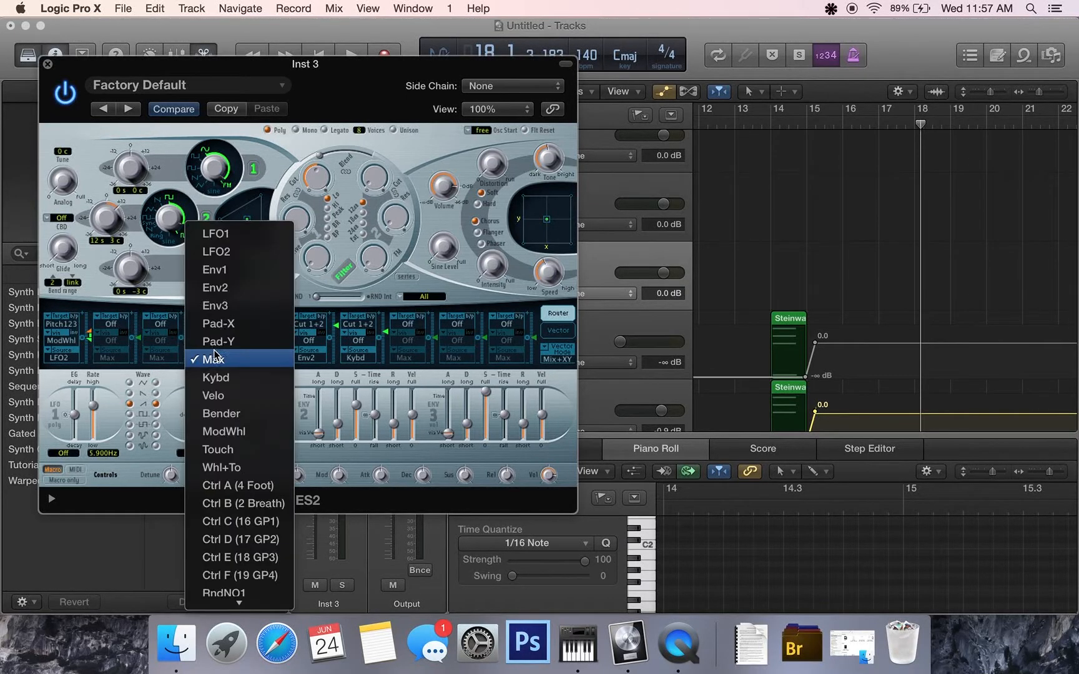
{"action": "left_click", "coordinate": [215, 252]}
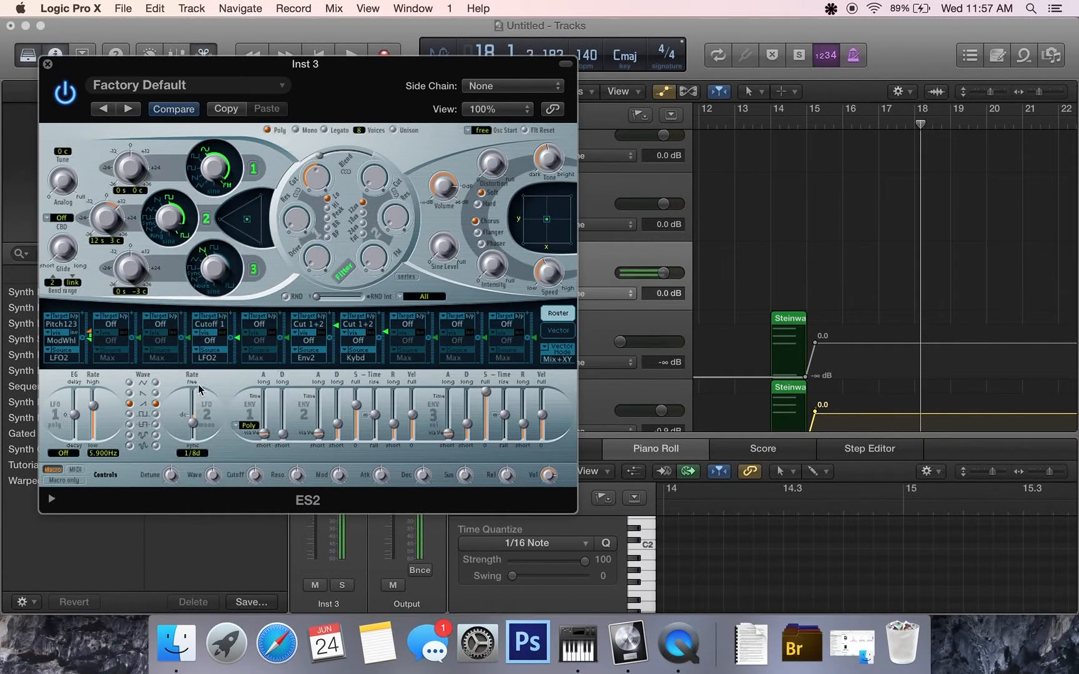
{"action": "left_click", "coordinate": [213, 347]}
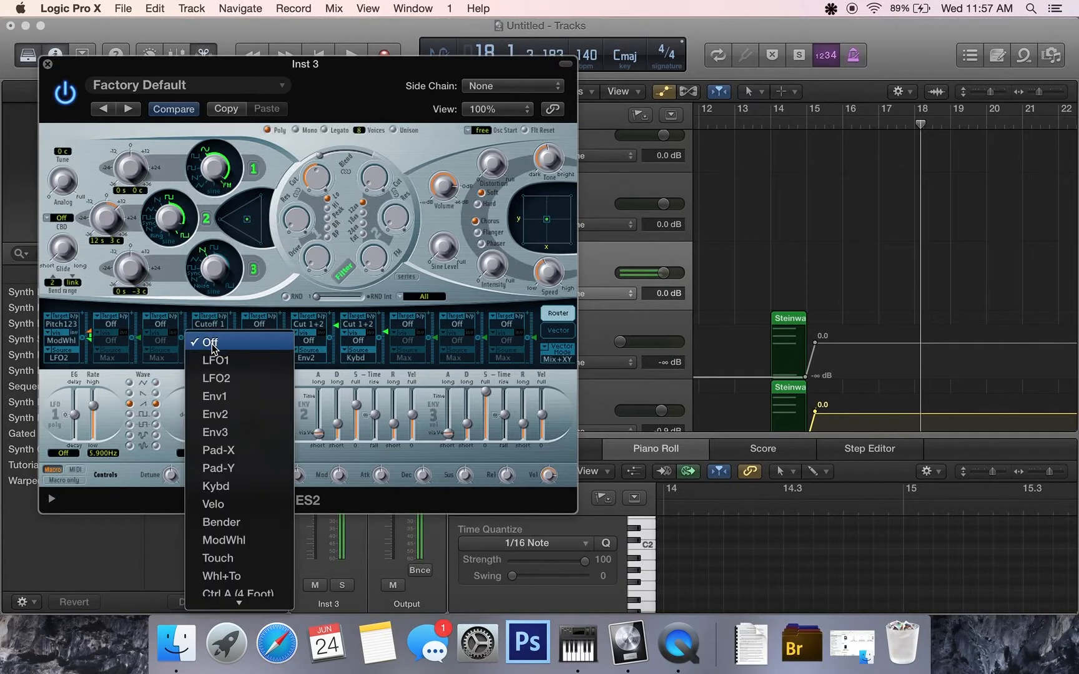
{"action": "left_click", "coordinate": [231, 501]}
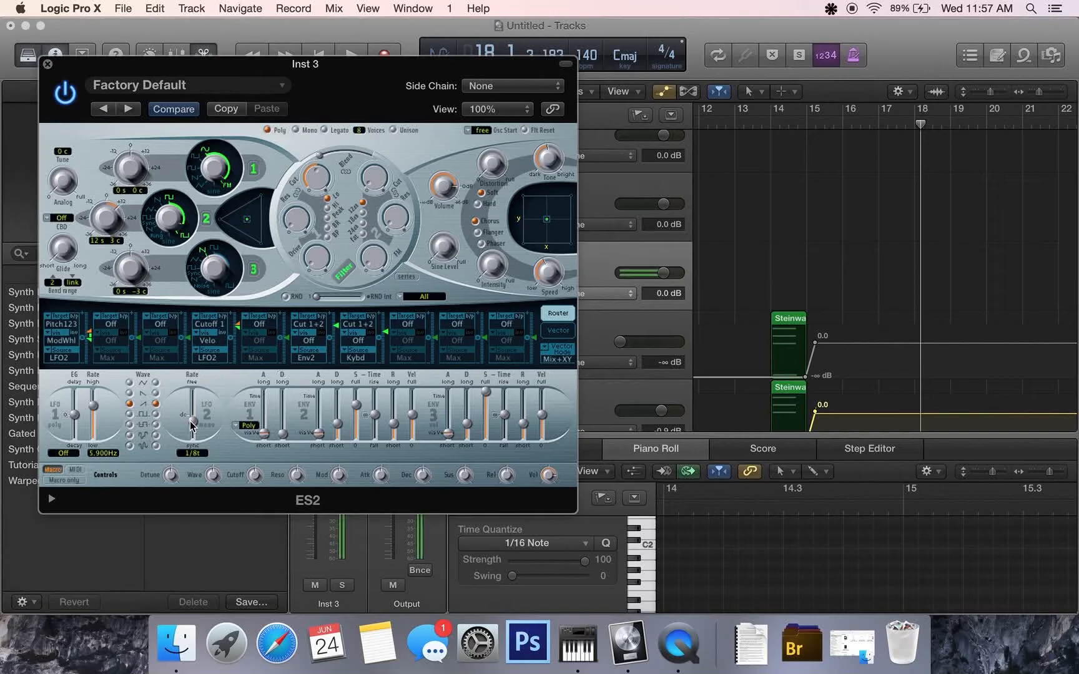
Set LFO 2's synced rate to 1/16 and adjust the first filter's cutoff to 0.954.
{"action": "left_click_drag", "start_coordinate": [191, 423], "coordinate": [190, 420]}
{"action": "left_click", "coordinate": [156, 404]}
{"action": "left_click_drag", "start_coordinate": [317, 178], "coordinate": [322, 121]}
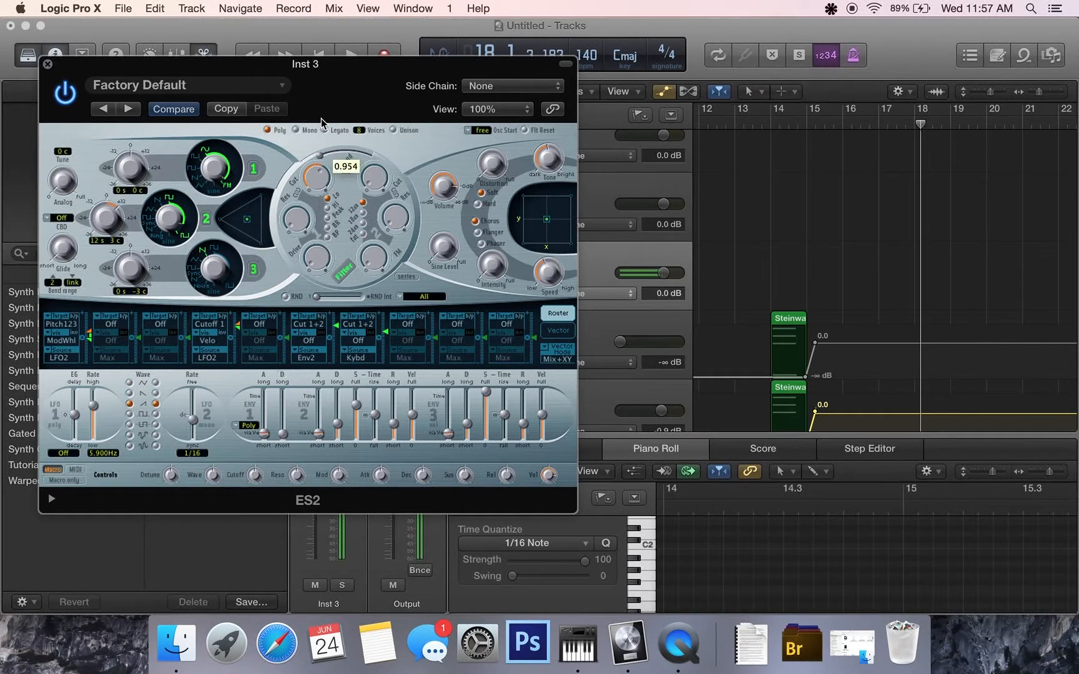
Raise the ES2's filter drive and the second filter's FM amount, and set LFO 2's synced rate to 1/8.
{"action": "left_click_drag", "start_coordinate": [316, 258], "coordinate": [306, 195]}
{"action": "left_click_drag", "start_coordinate": [373, 257], "coordinate": [377, 163]}
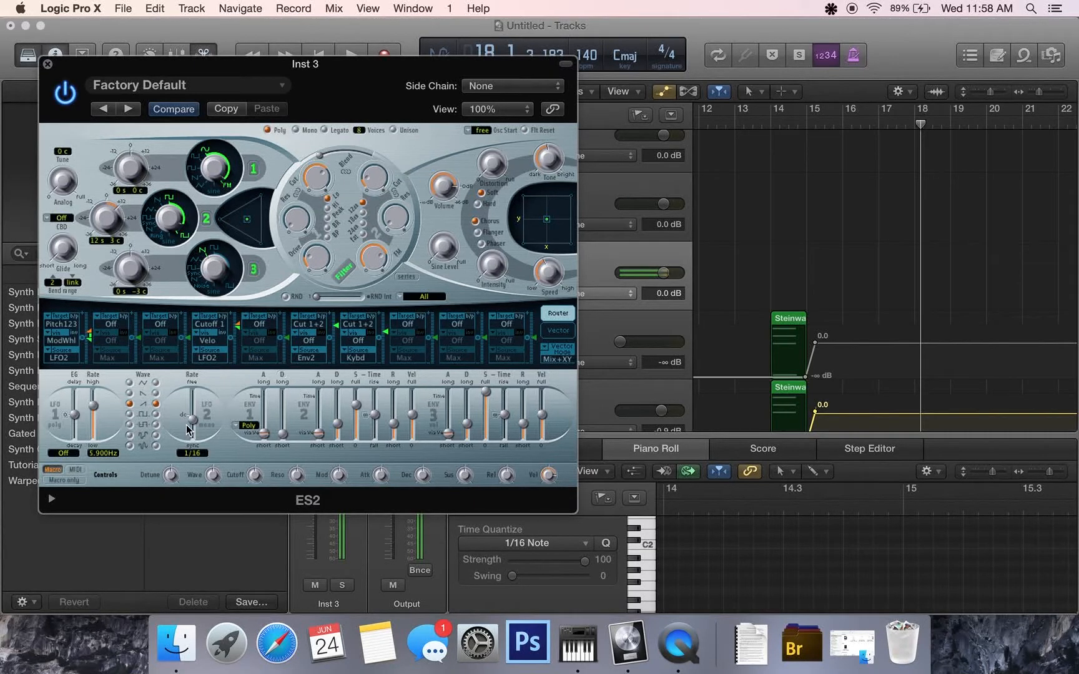
{"action": "left_click_drag", "start_coordinate": [192, 425], "coordinate": [192, 427]}
Play the arrangement from bar 13, beat 4, close the ES2 window, and stop playback.
{"action": "key", "text": "space"}
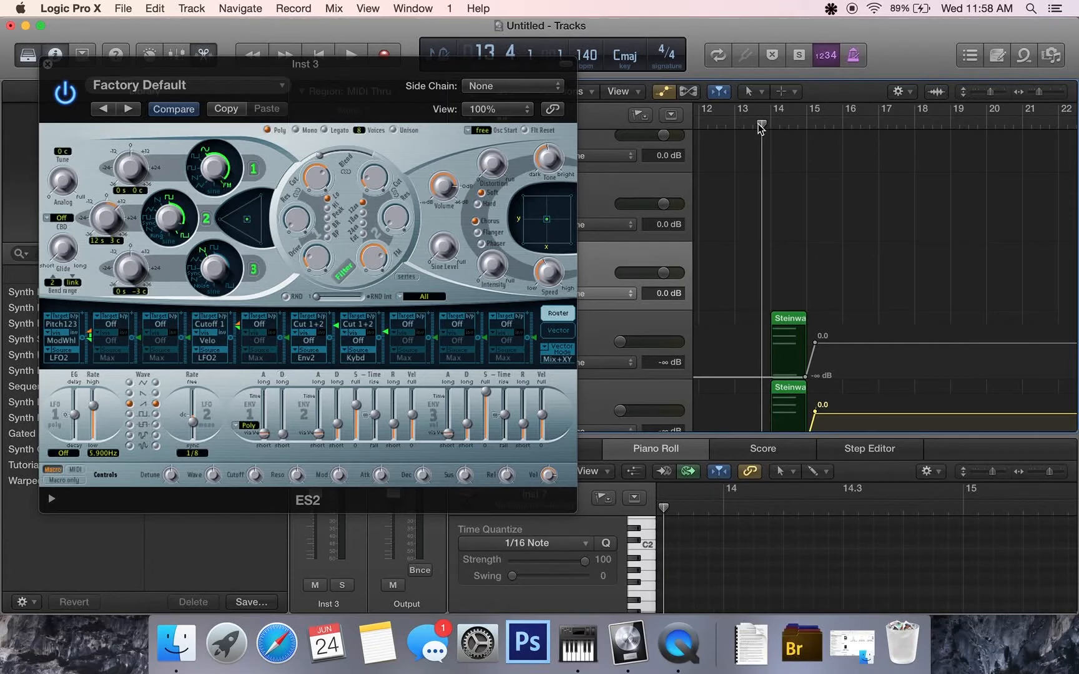
{"action": "key", "text": "space"}
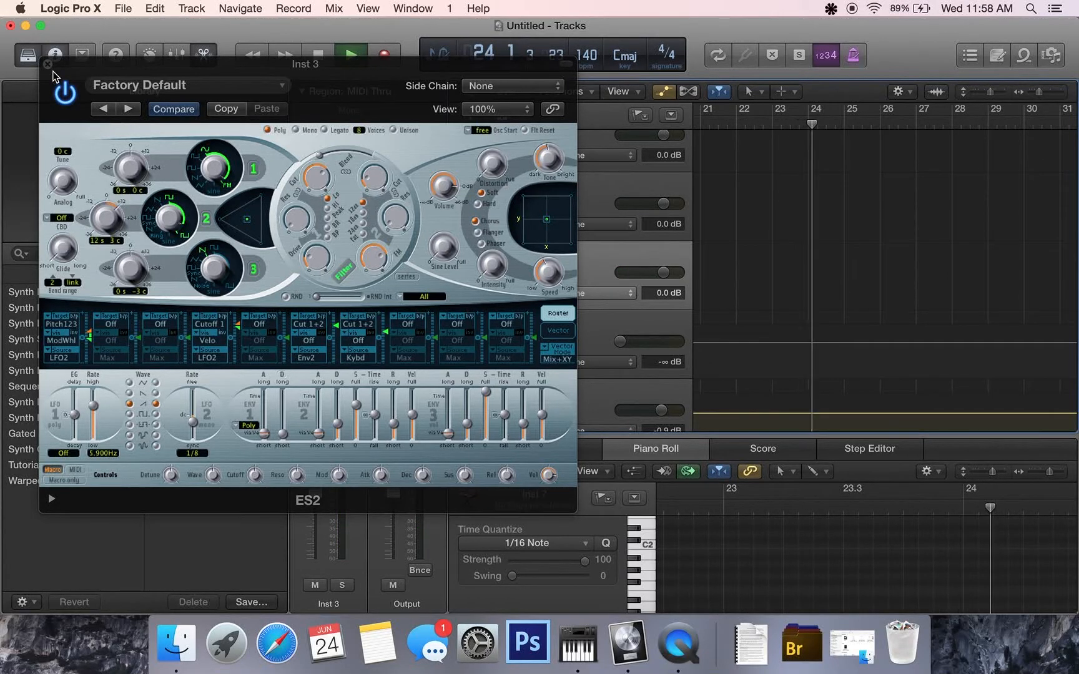
{"action": "key", "text": "super+w"}
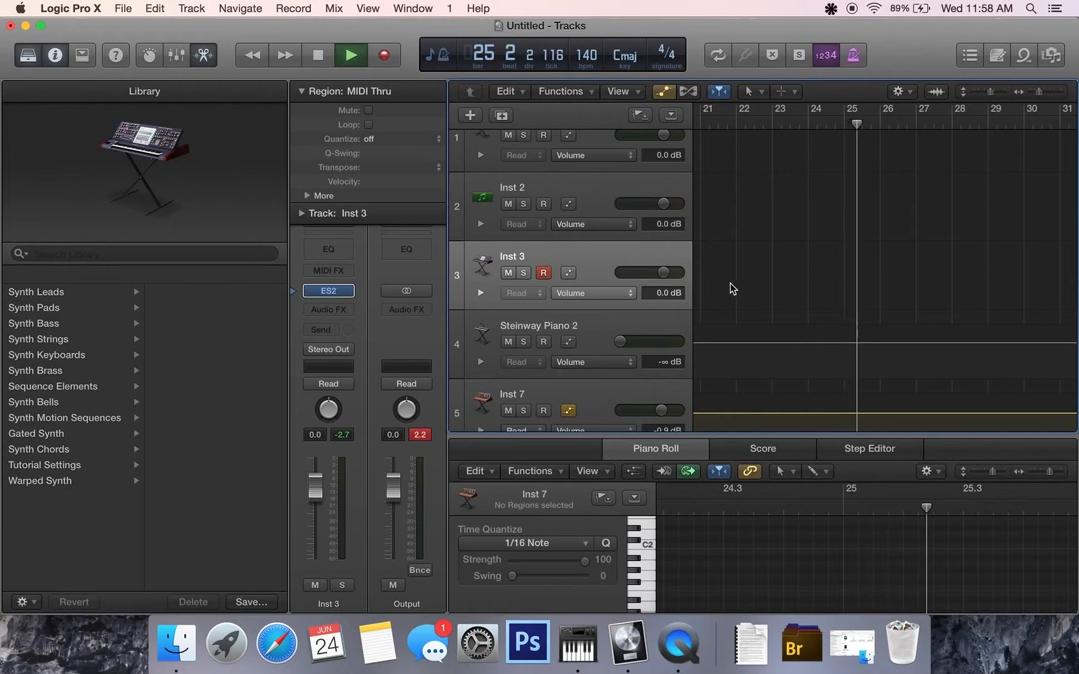
{"action": "key", "text": "space"}
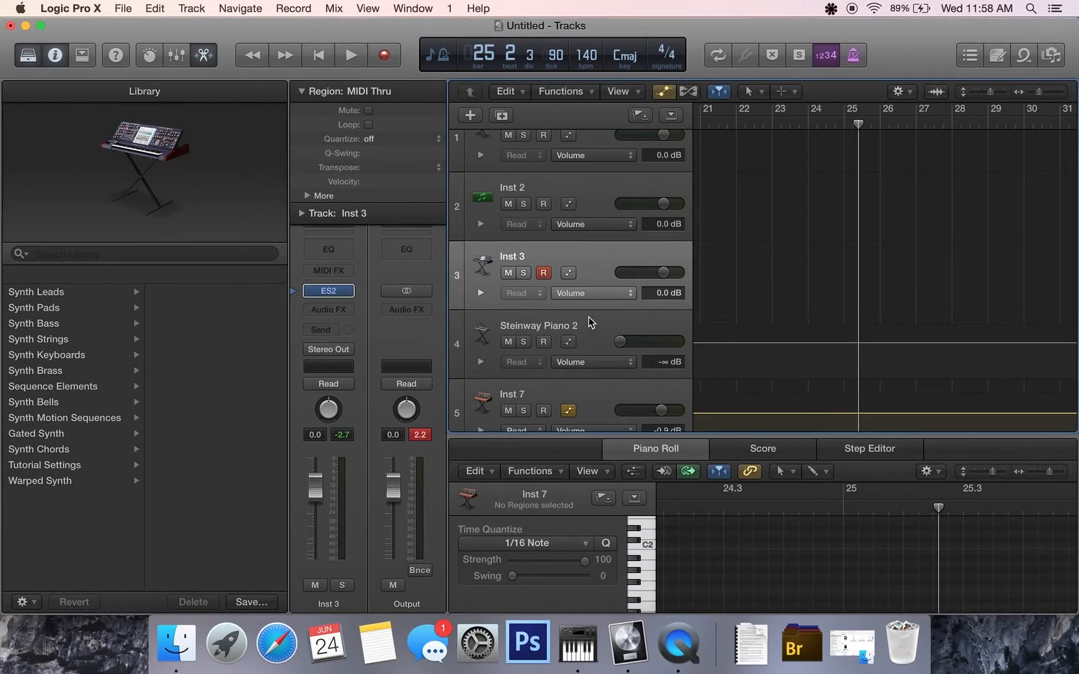
Hide the track automation and review the arrangement from its start through the layered regions around bars 14 to 16.
{"action": "key", "text": "a"}
{"action": "scroll", "coordinate": [743, 354], "scroll_direction": "right", "scroll_amount": 4}
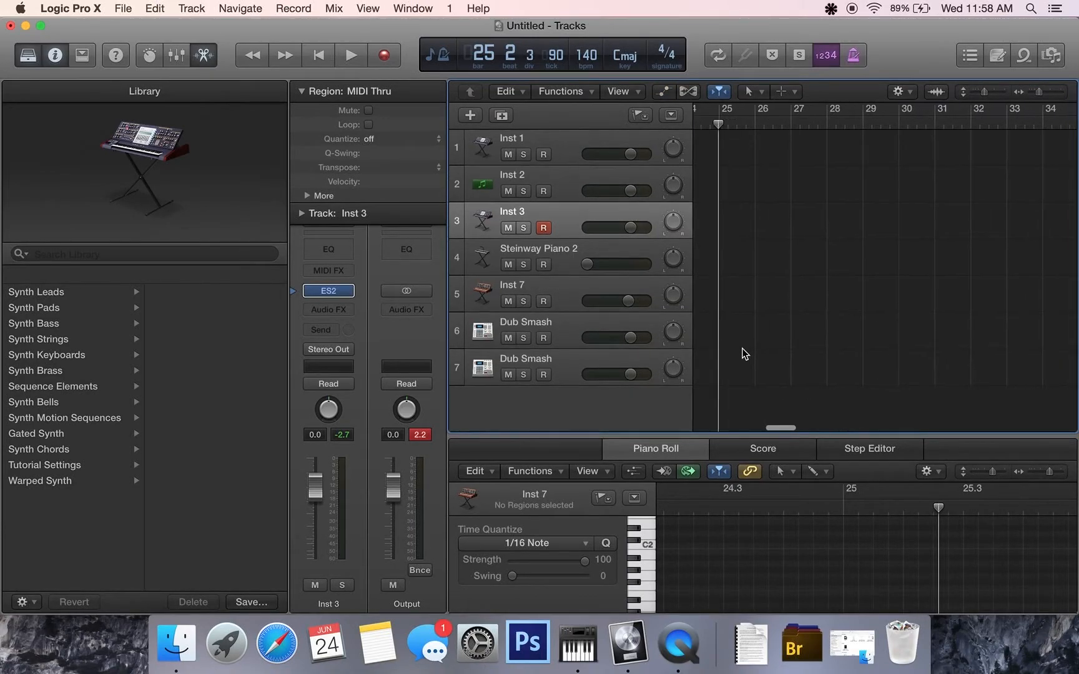
{"action": "scroll", "coordinate": [744, 355], "scroll_direction": "left", "scroll_amount": 20}
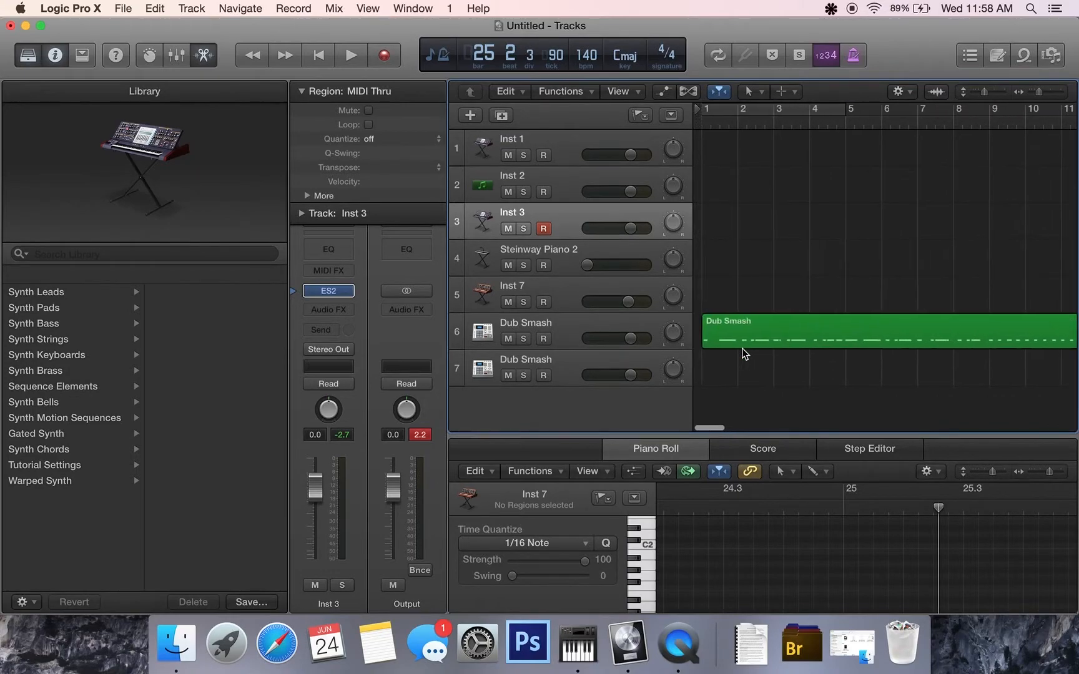
{"action": "scroll", "coordinate": [743, 354], "scroll_direction": "right", "scroll_amount": 1}
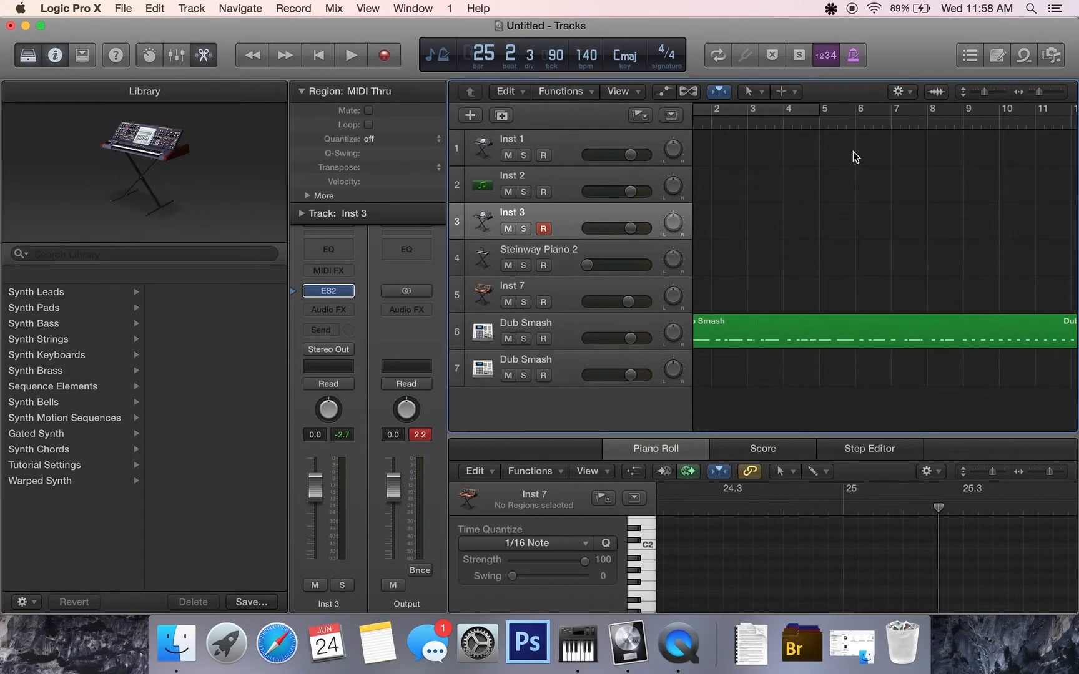
{"action": "scroll", "coordinate": [834, 169], "scroll_direction": "right", "scroll_amount": 5}
{"action": "scroll", "coordinate": [834, 169], "scroll_direction": "right", "scroll_amount": 2}
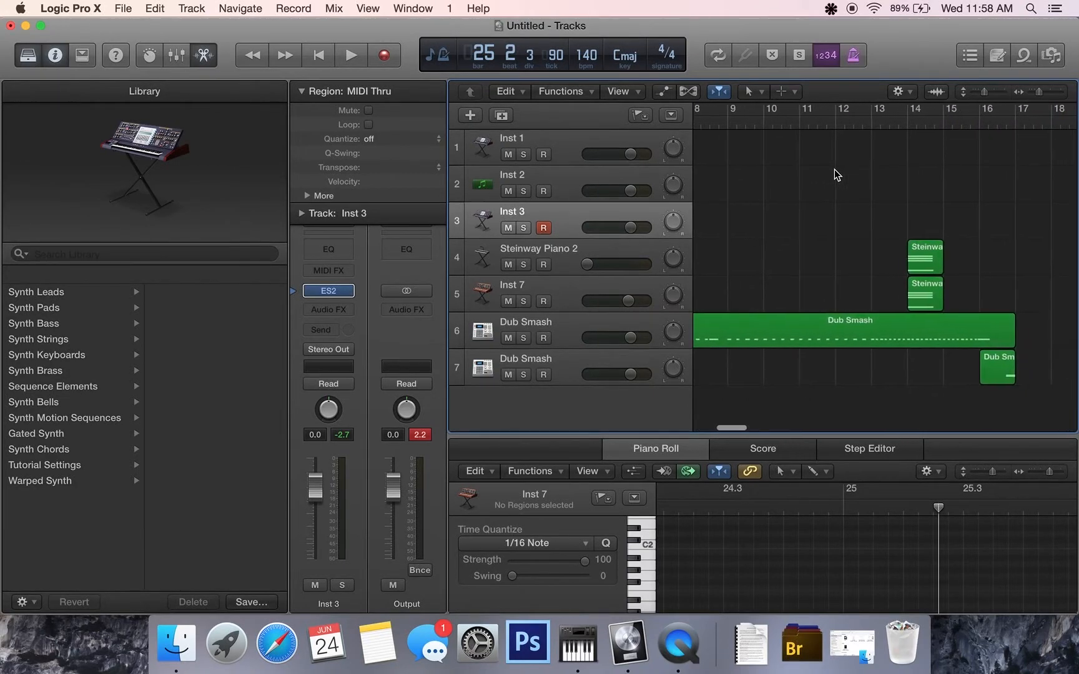